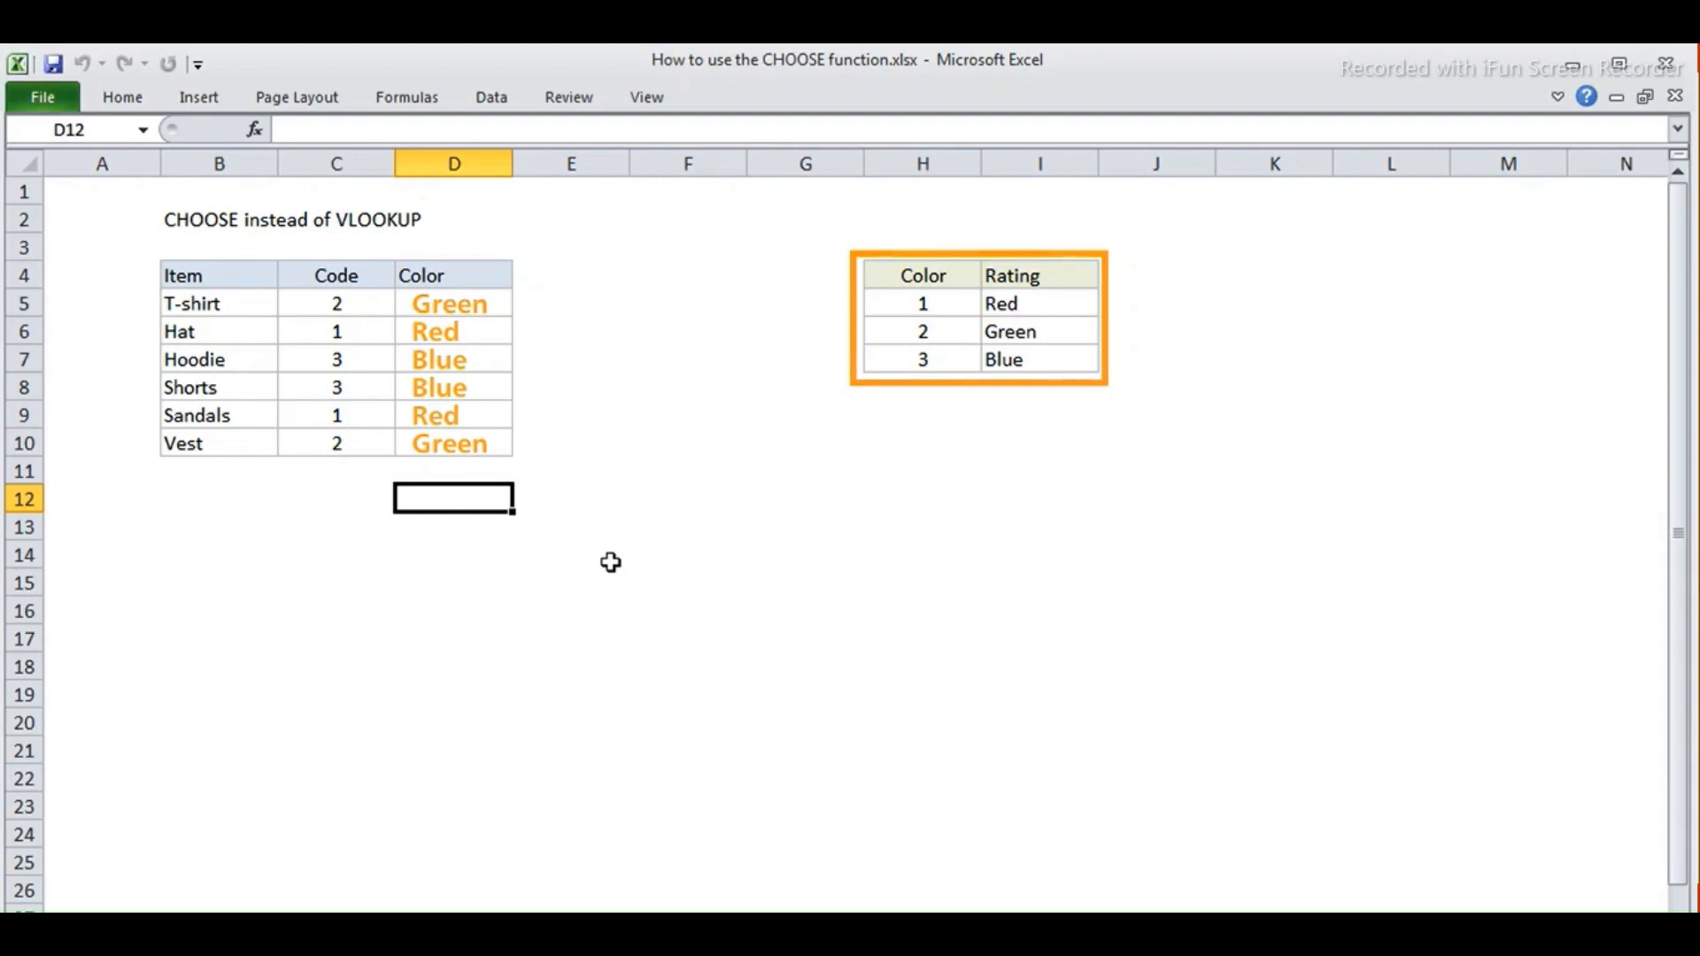
Start a VLOOKUP formula in D5 that looks up C5 in the absolute table range $H$5:$I$7.
left_click(466, 306)
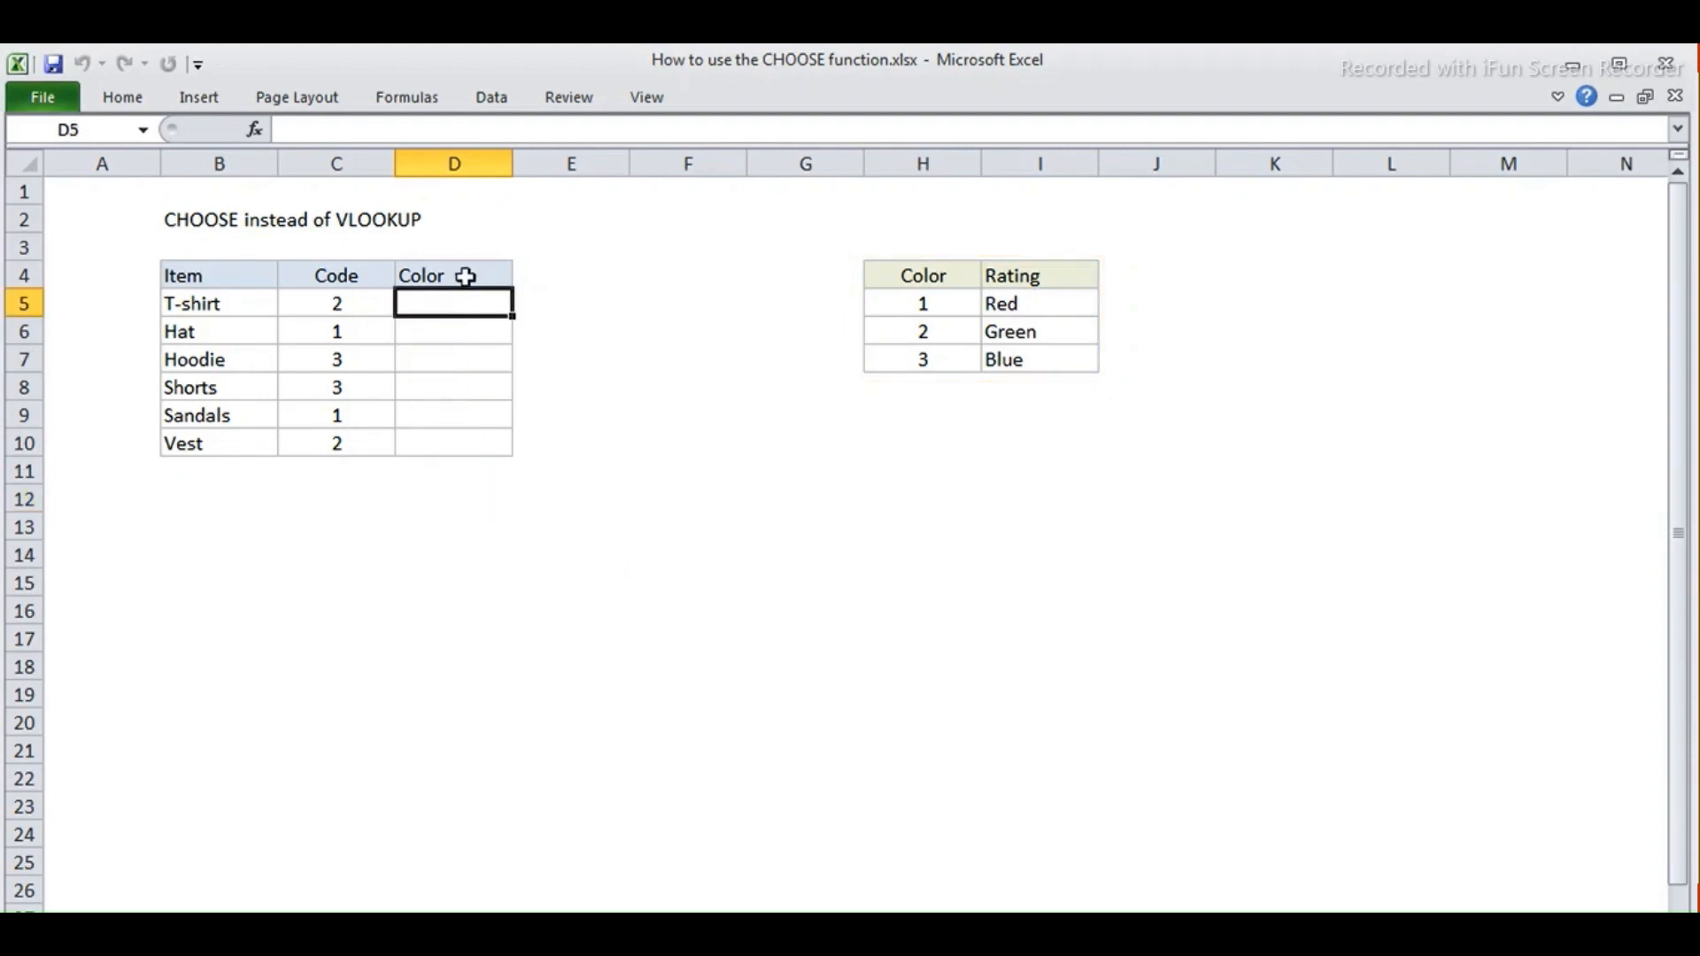
left_click(399, 129)
type("=vl")
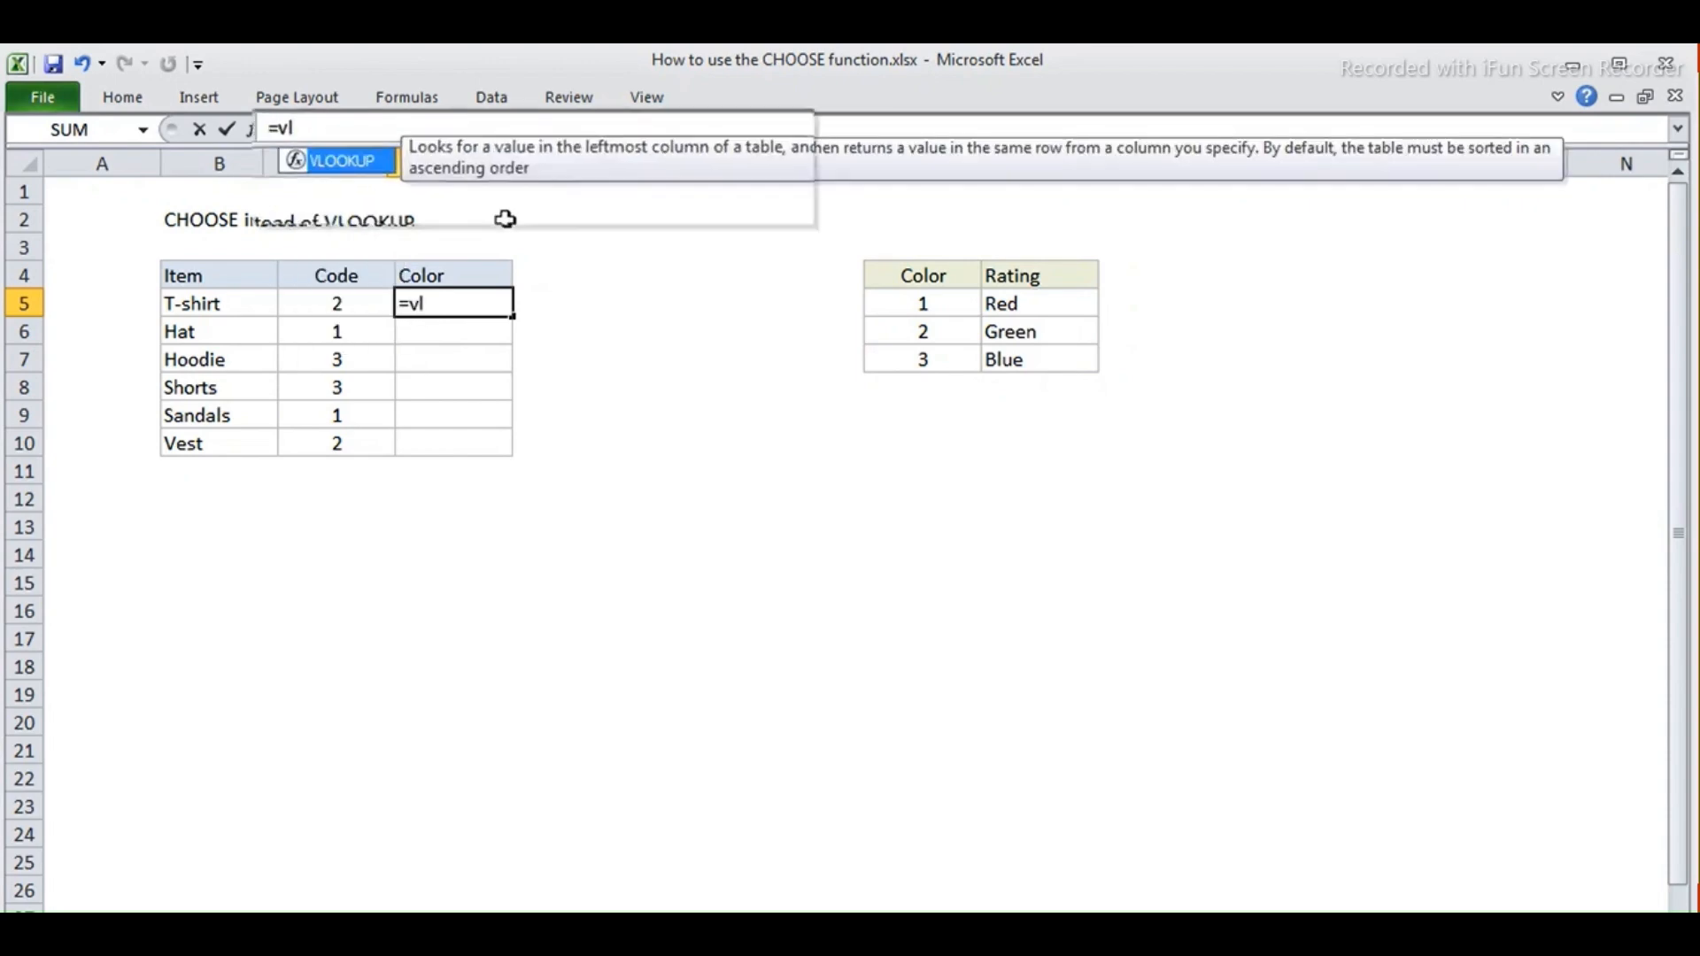
key("Tab")
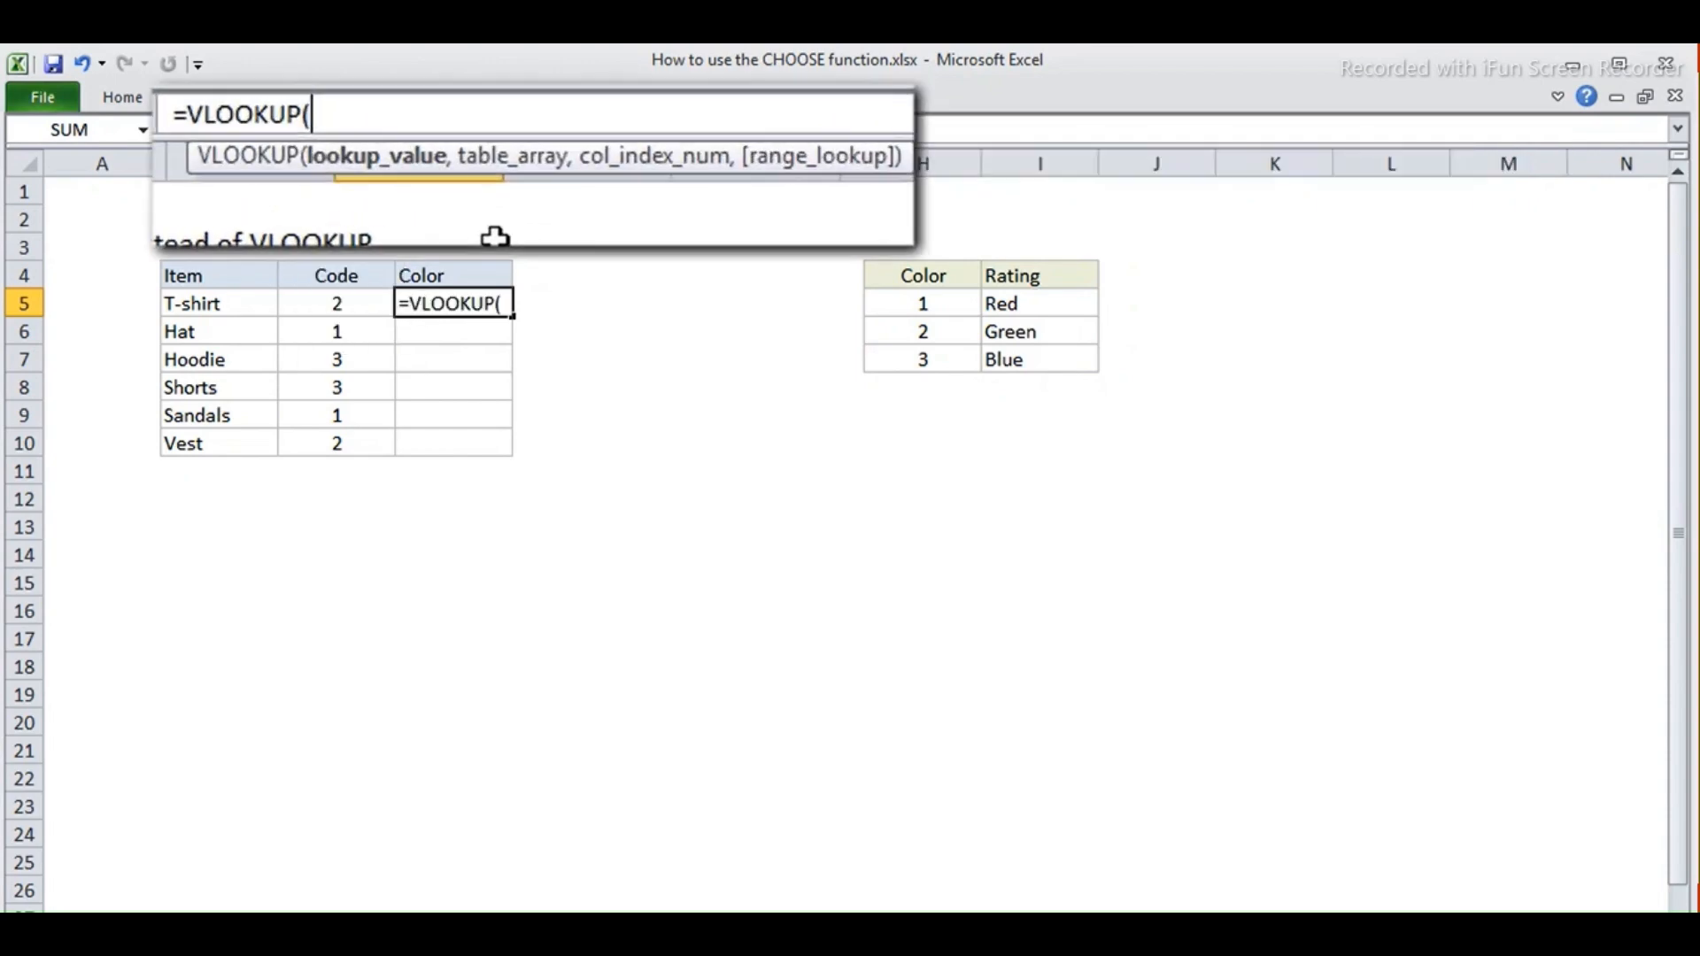
left_click(372, 301)
type(",")
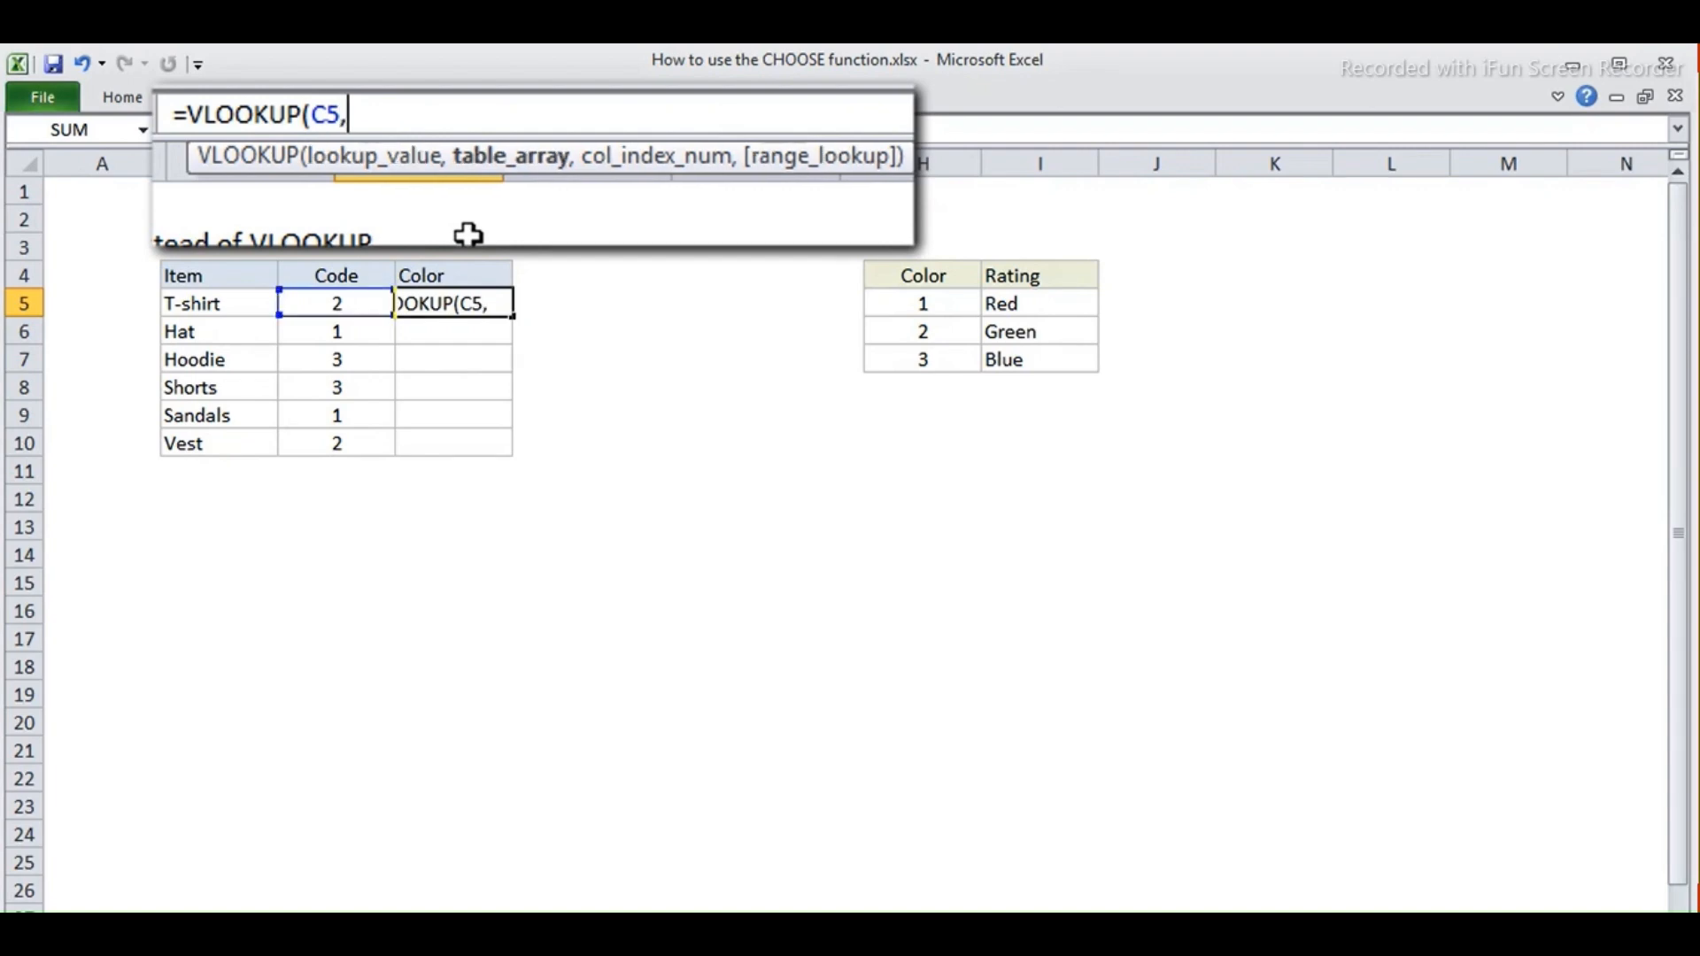
left_click_drag(909, 311, 996, 357)
key("F4")
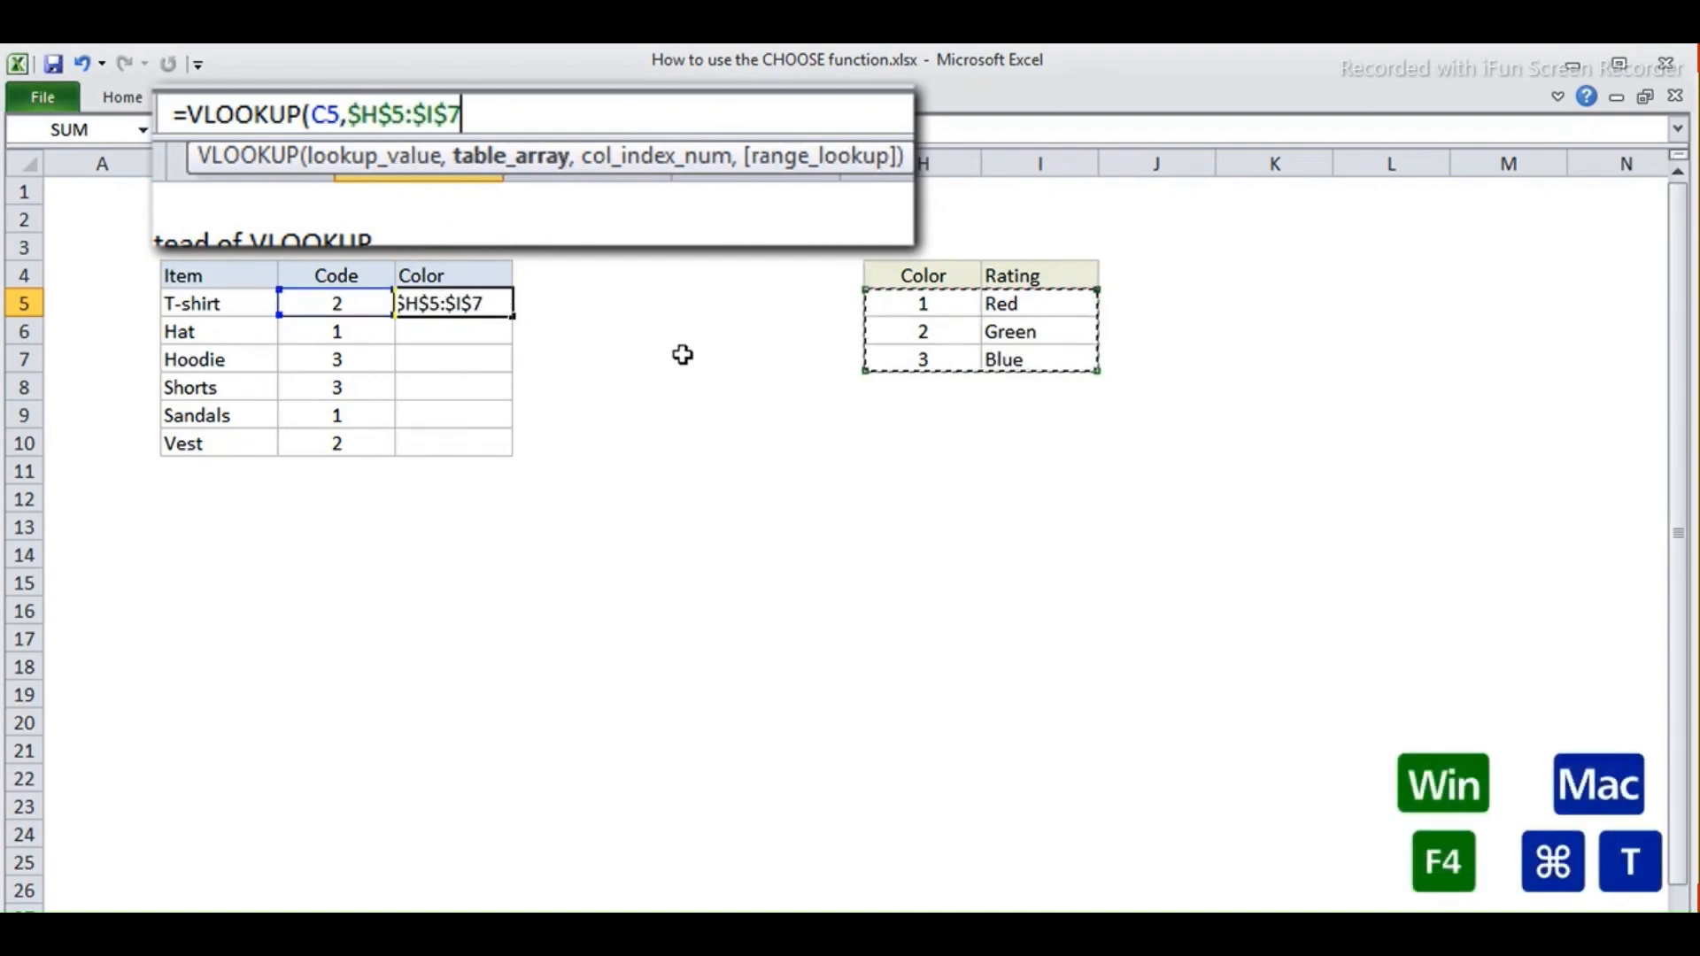
Complete the D5 VLOOKUP with column index 2 and exact match (FALSE), and fill it down through D10.
type(",")
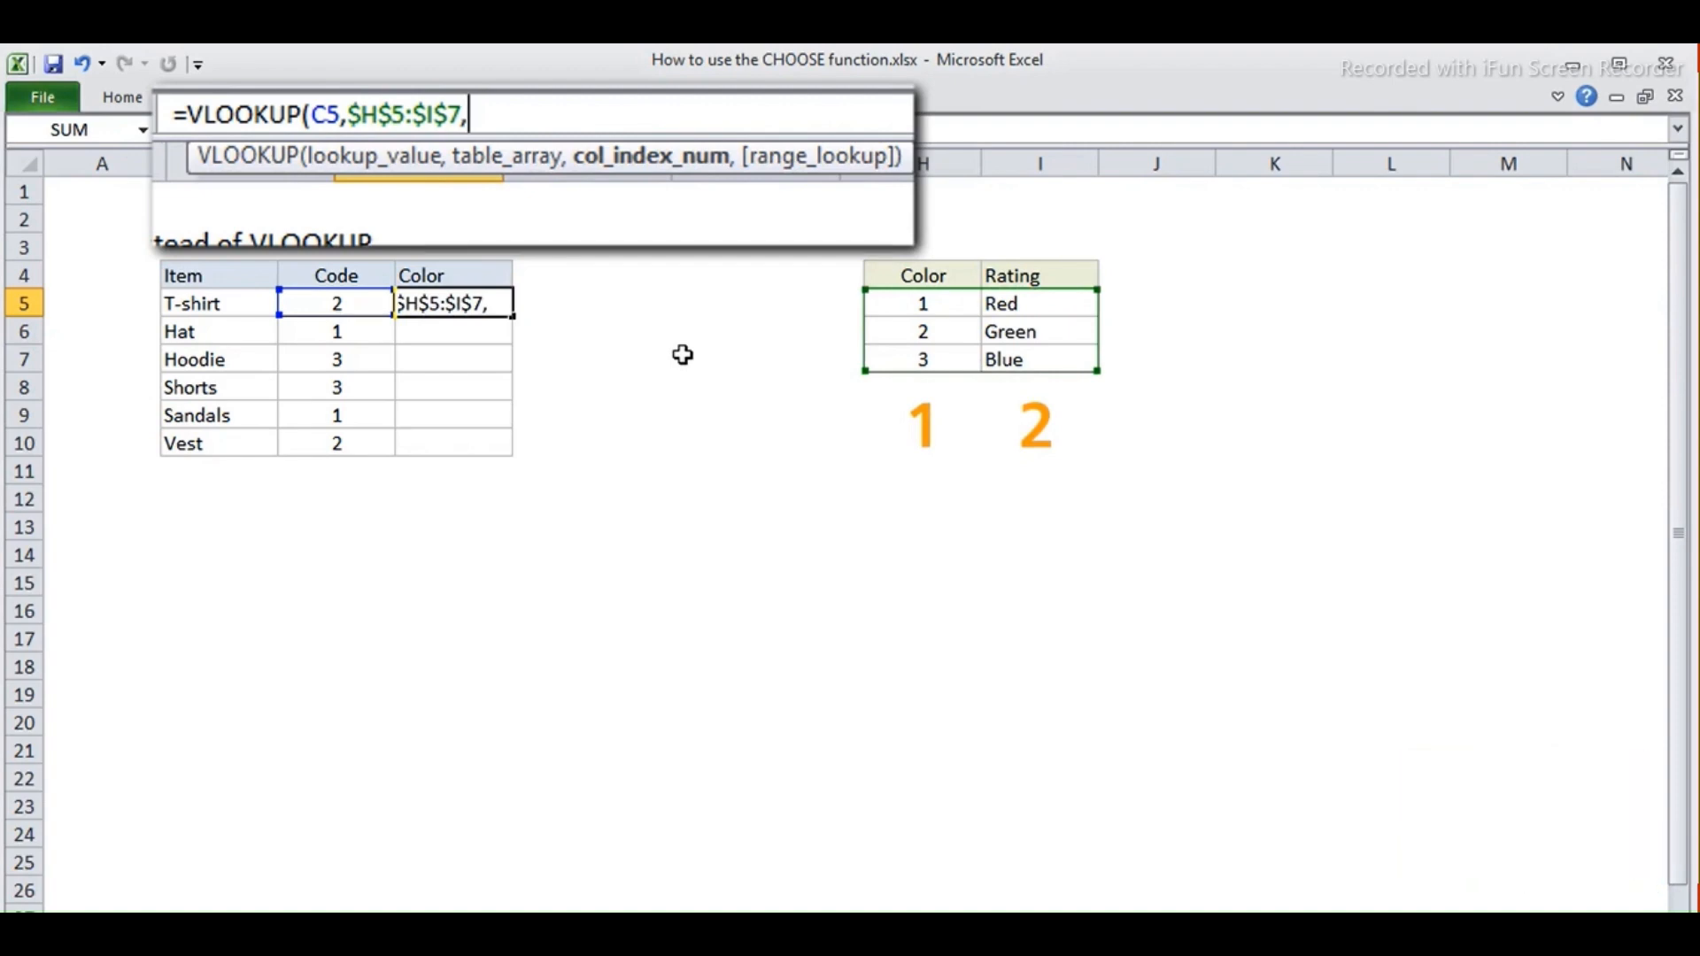
type("2,")
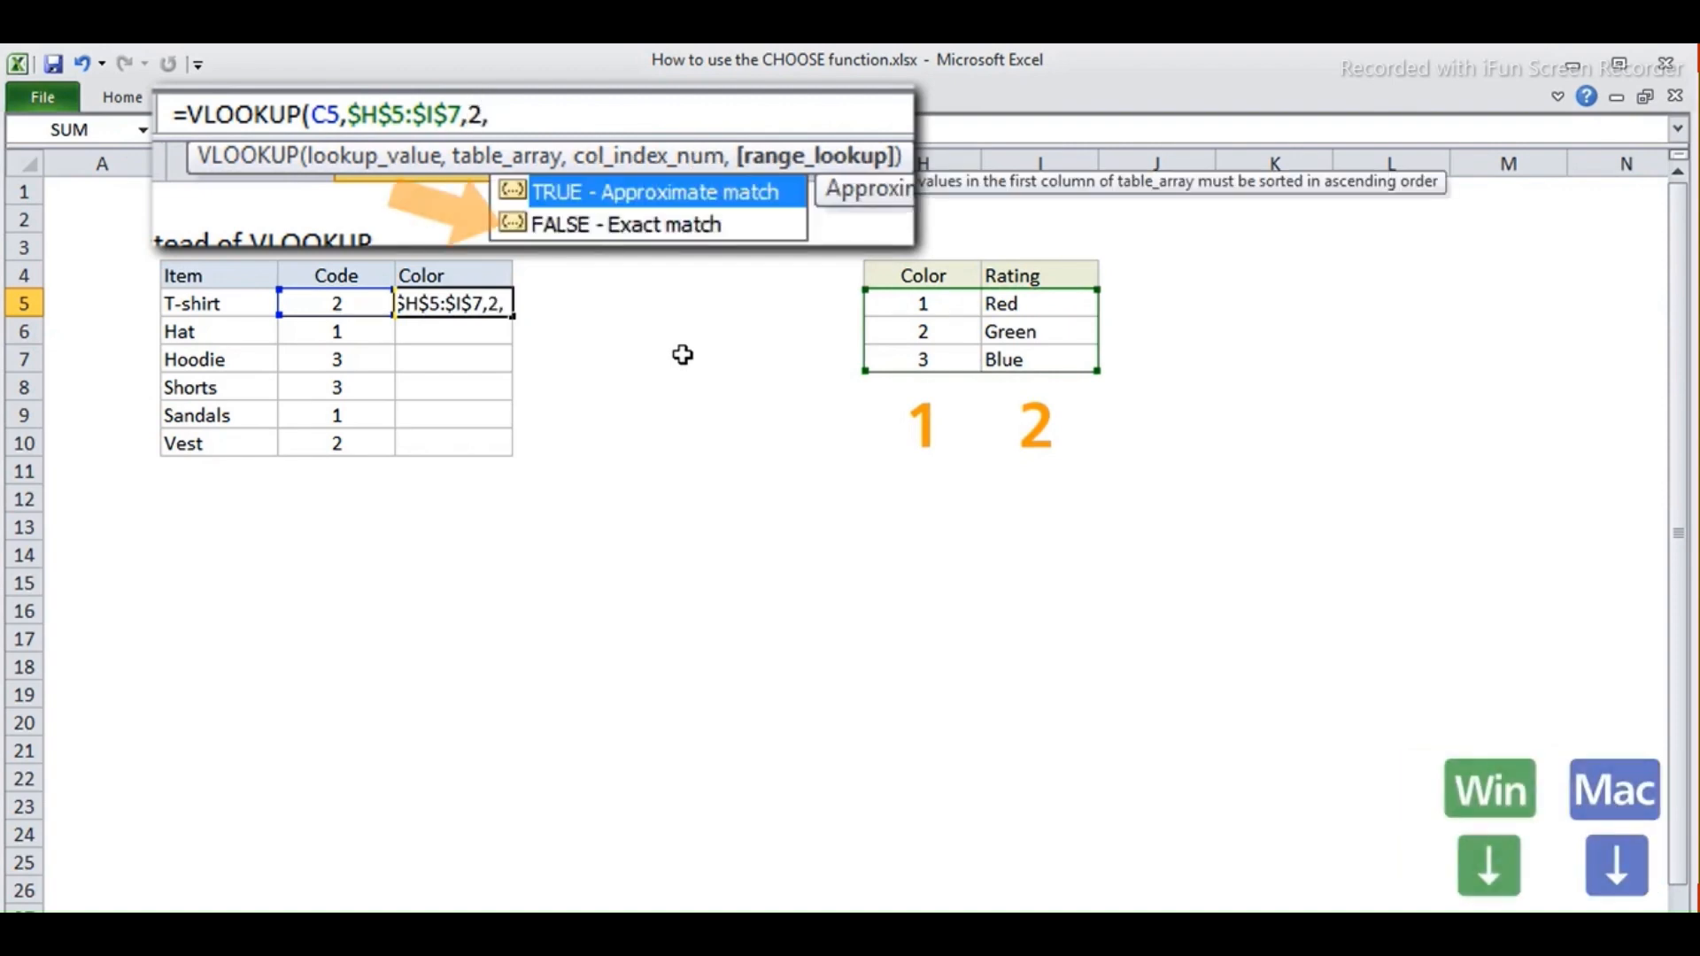
key("Down")
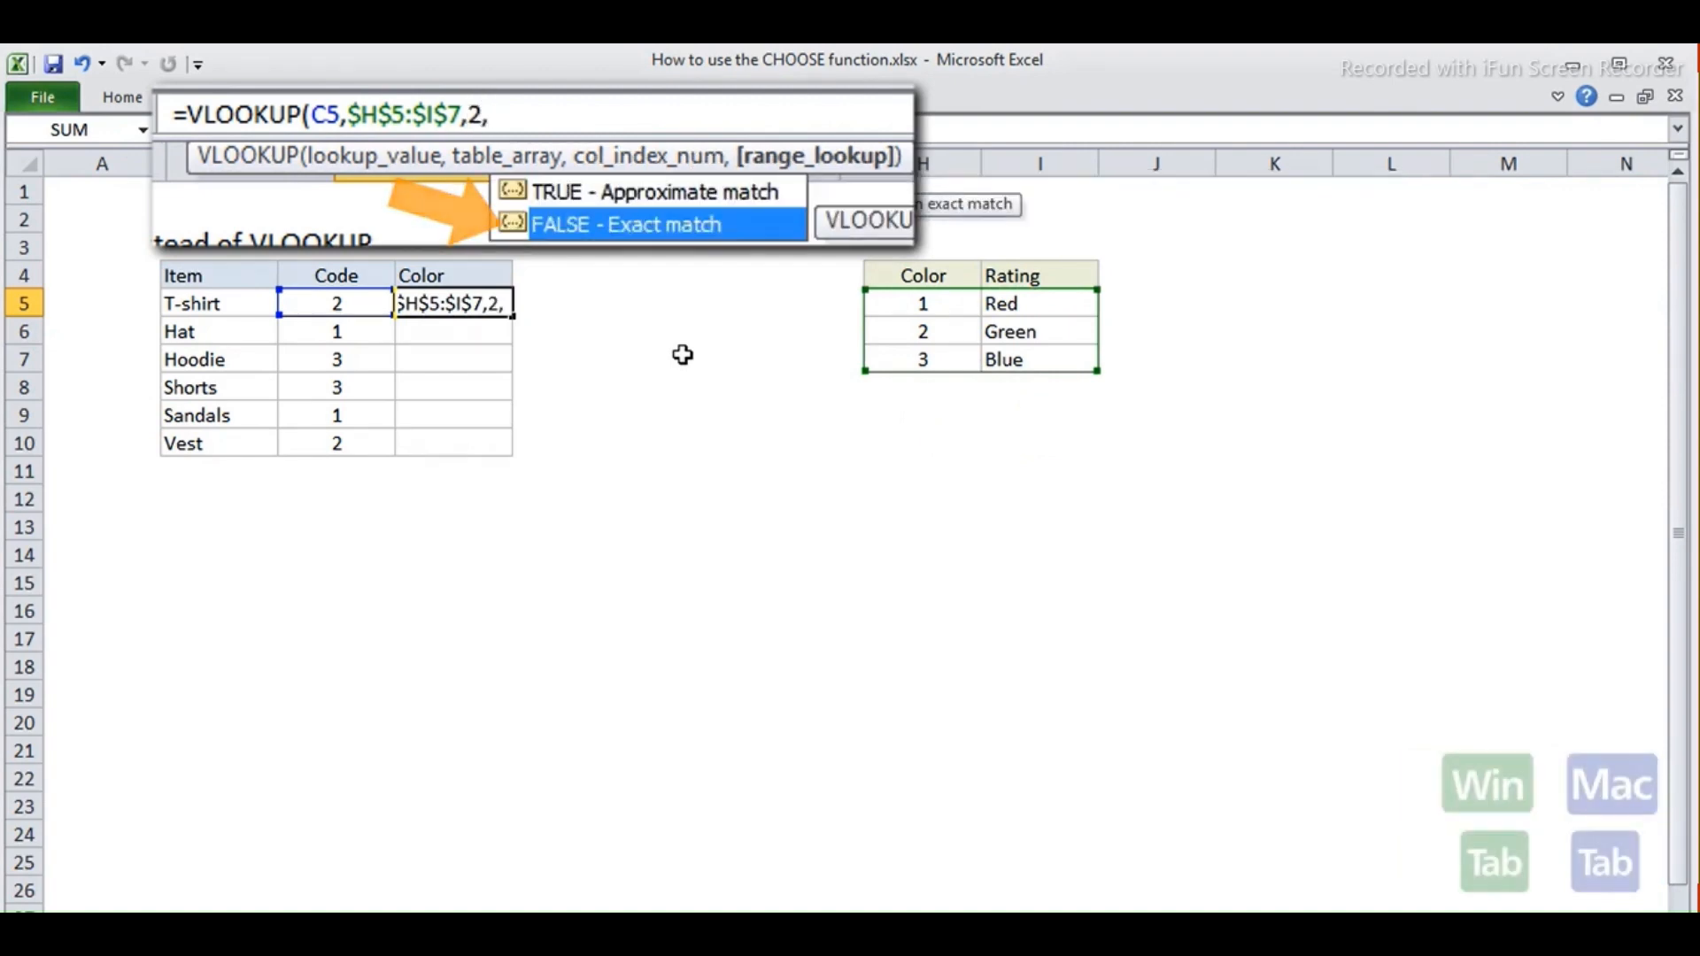
key("Tab")
key("Return")
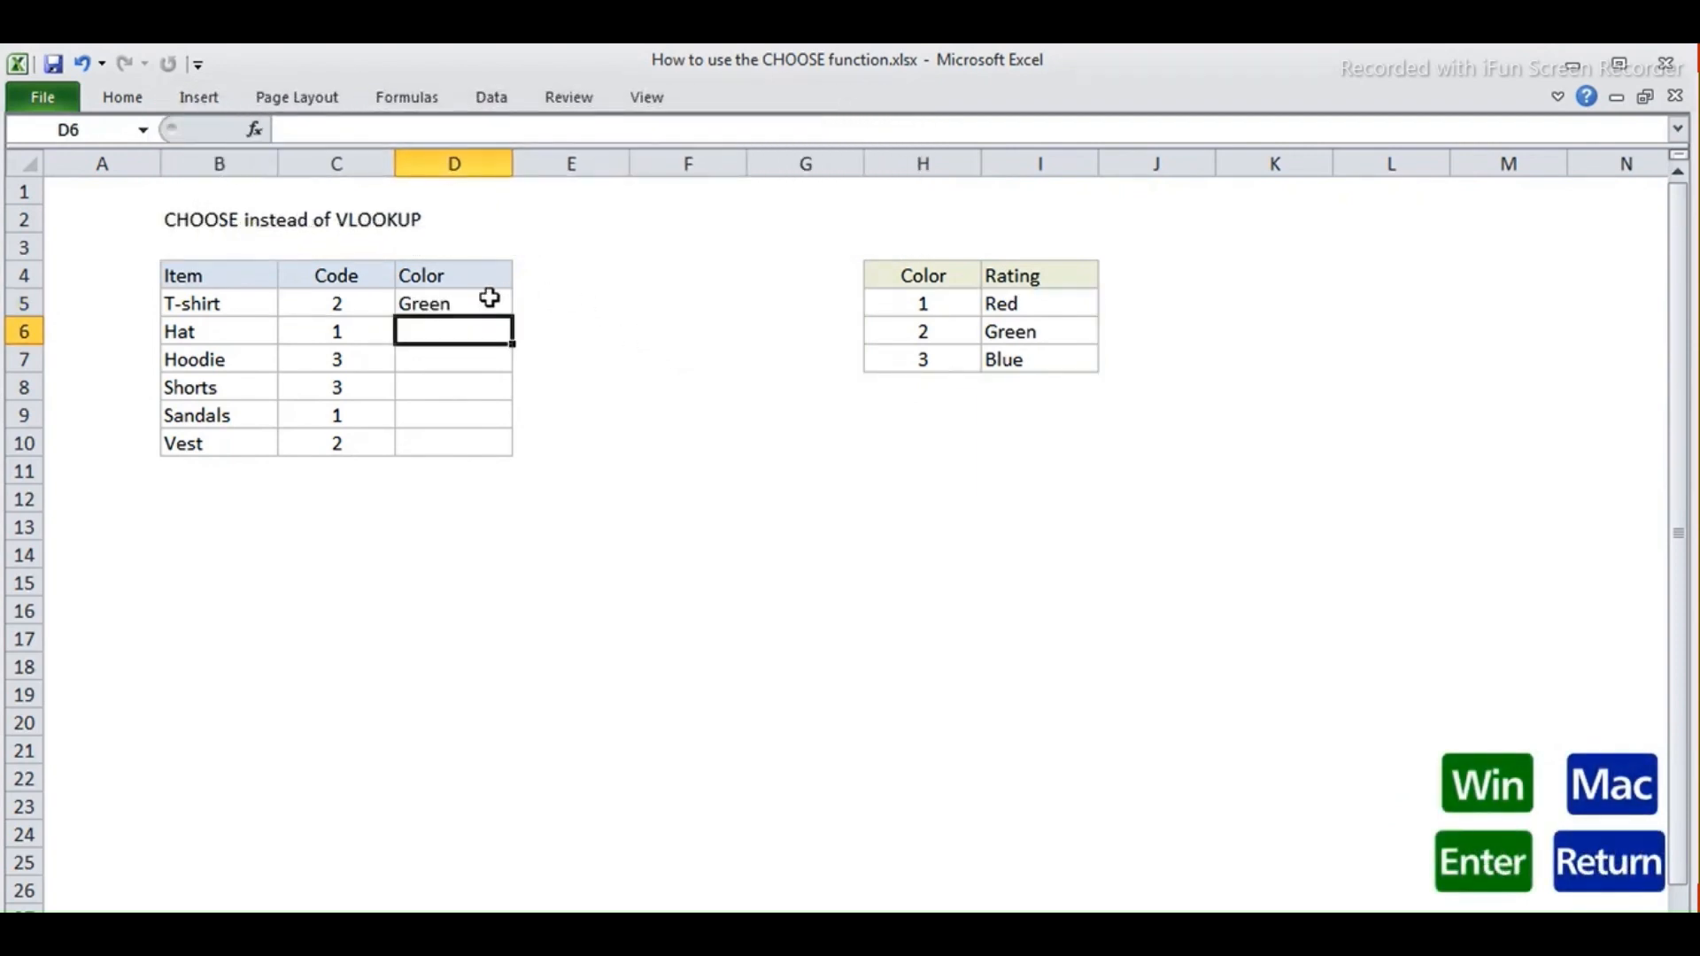
left_click(493, 303)
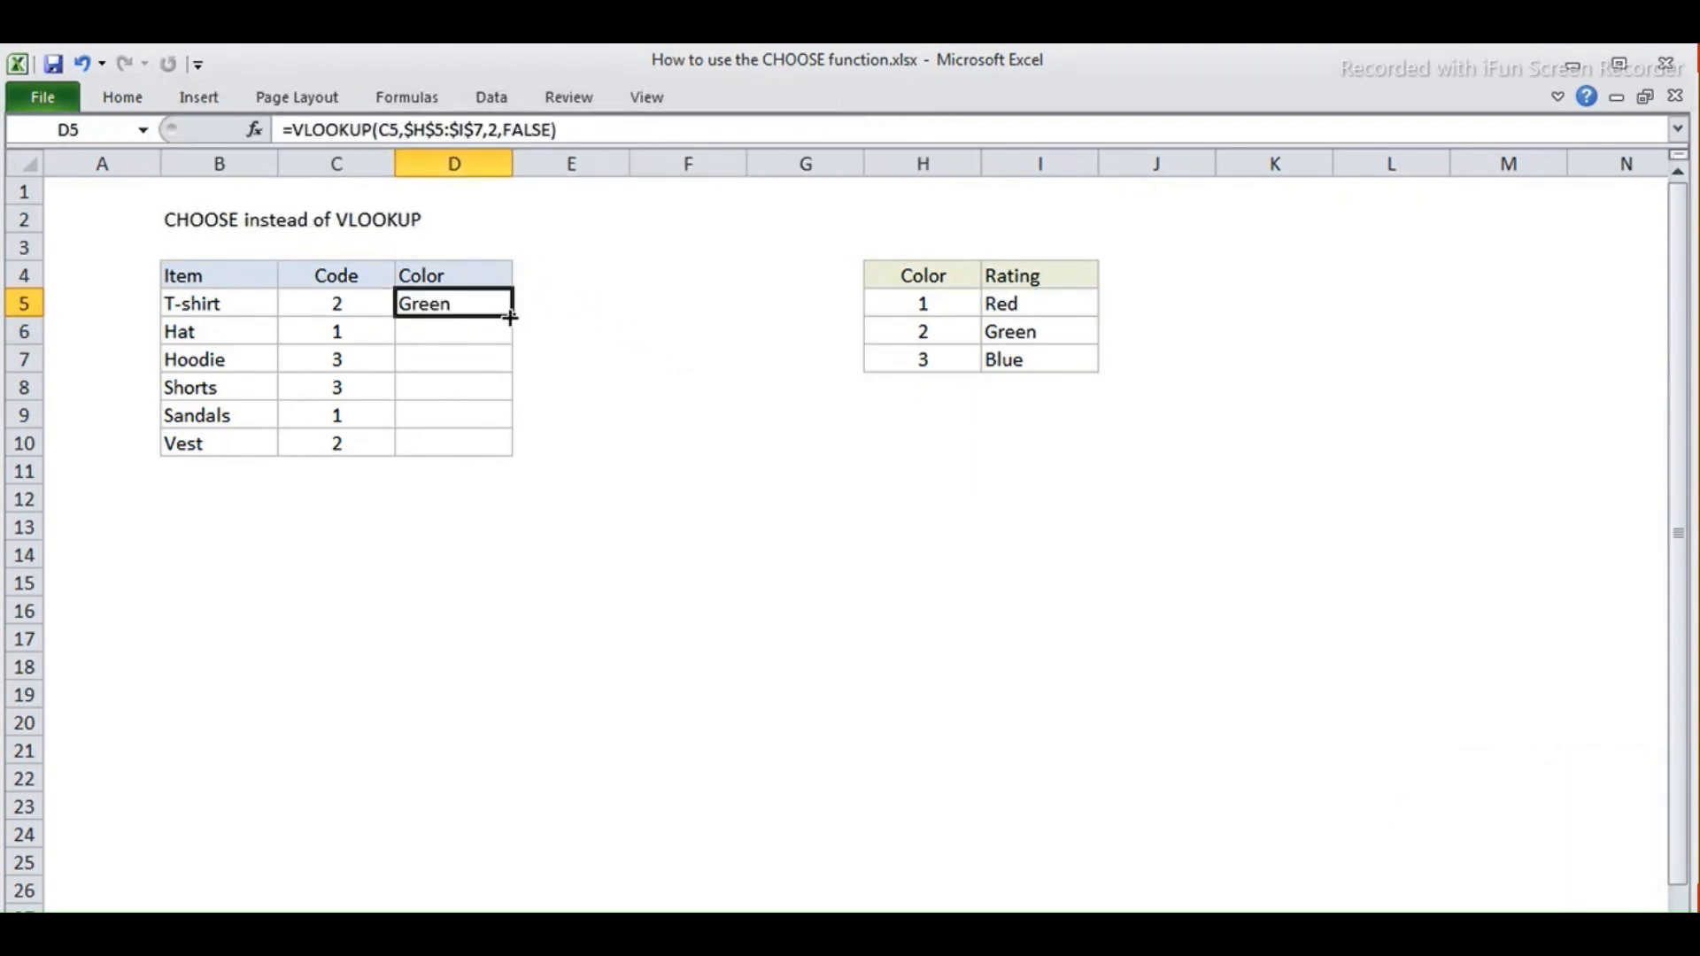
double_click(511, 317)
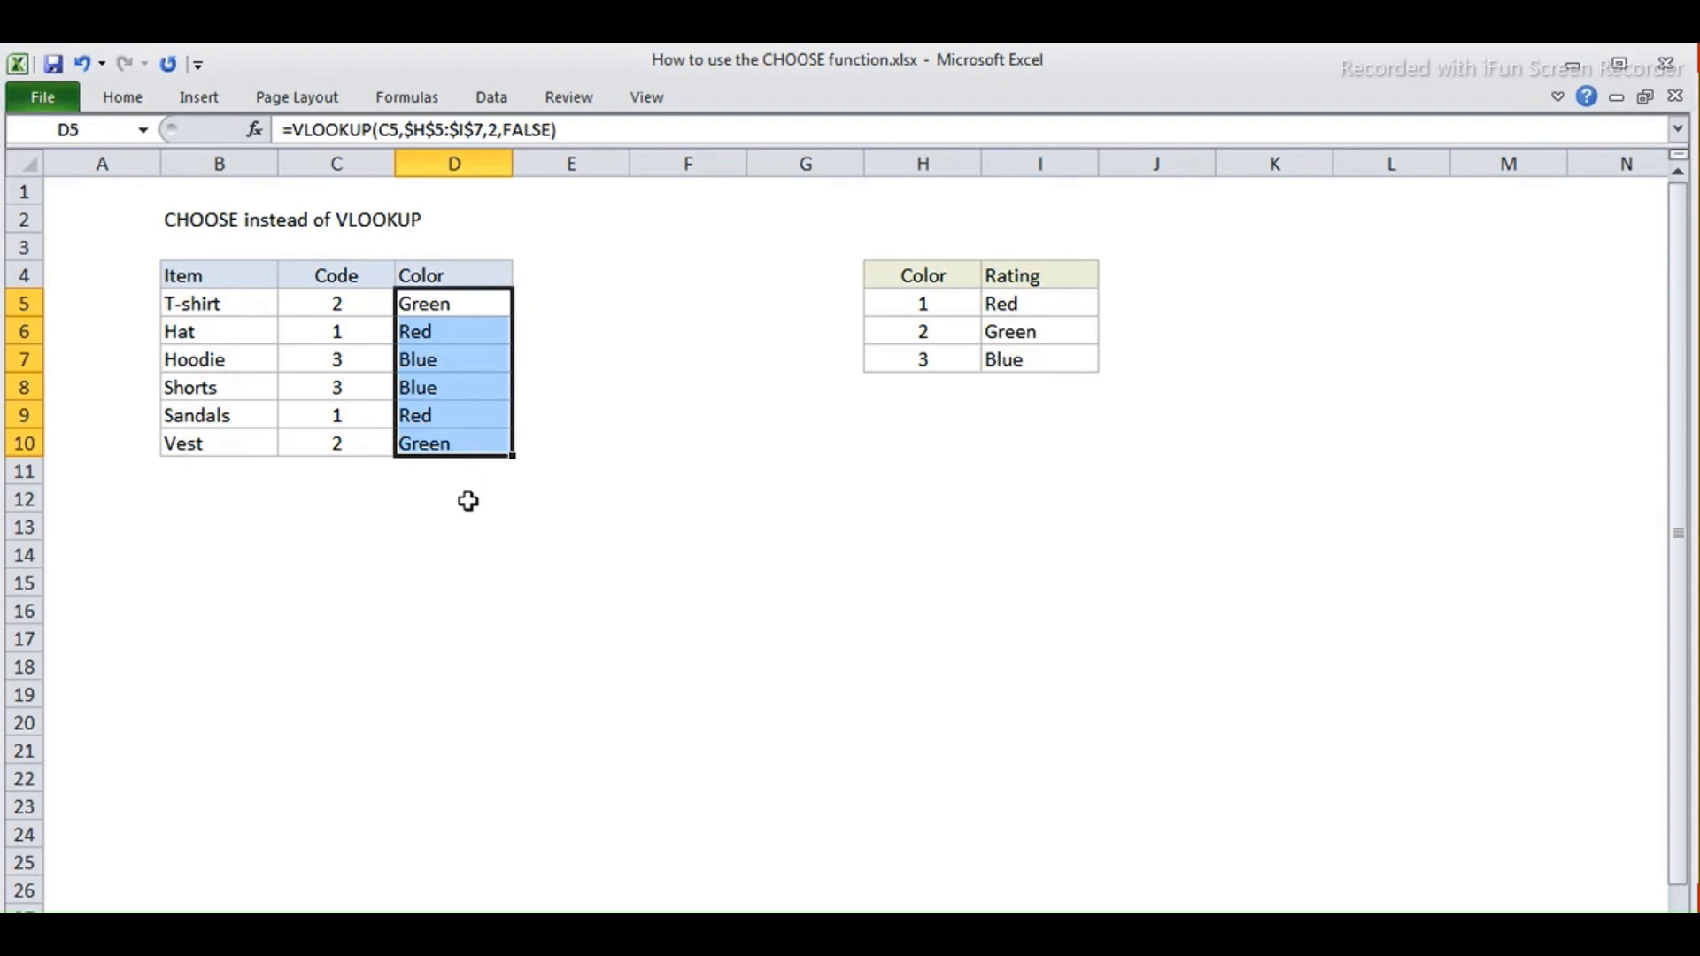
Clear D5:D10 and enter =CHOOSE(2,"Red","Green","Blue") in D5.
key("Delete")
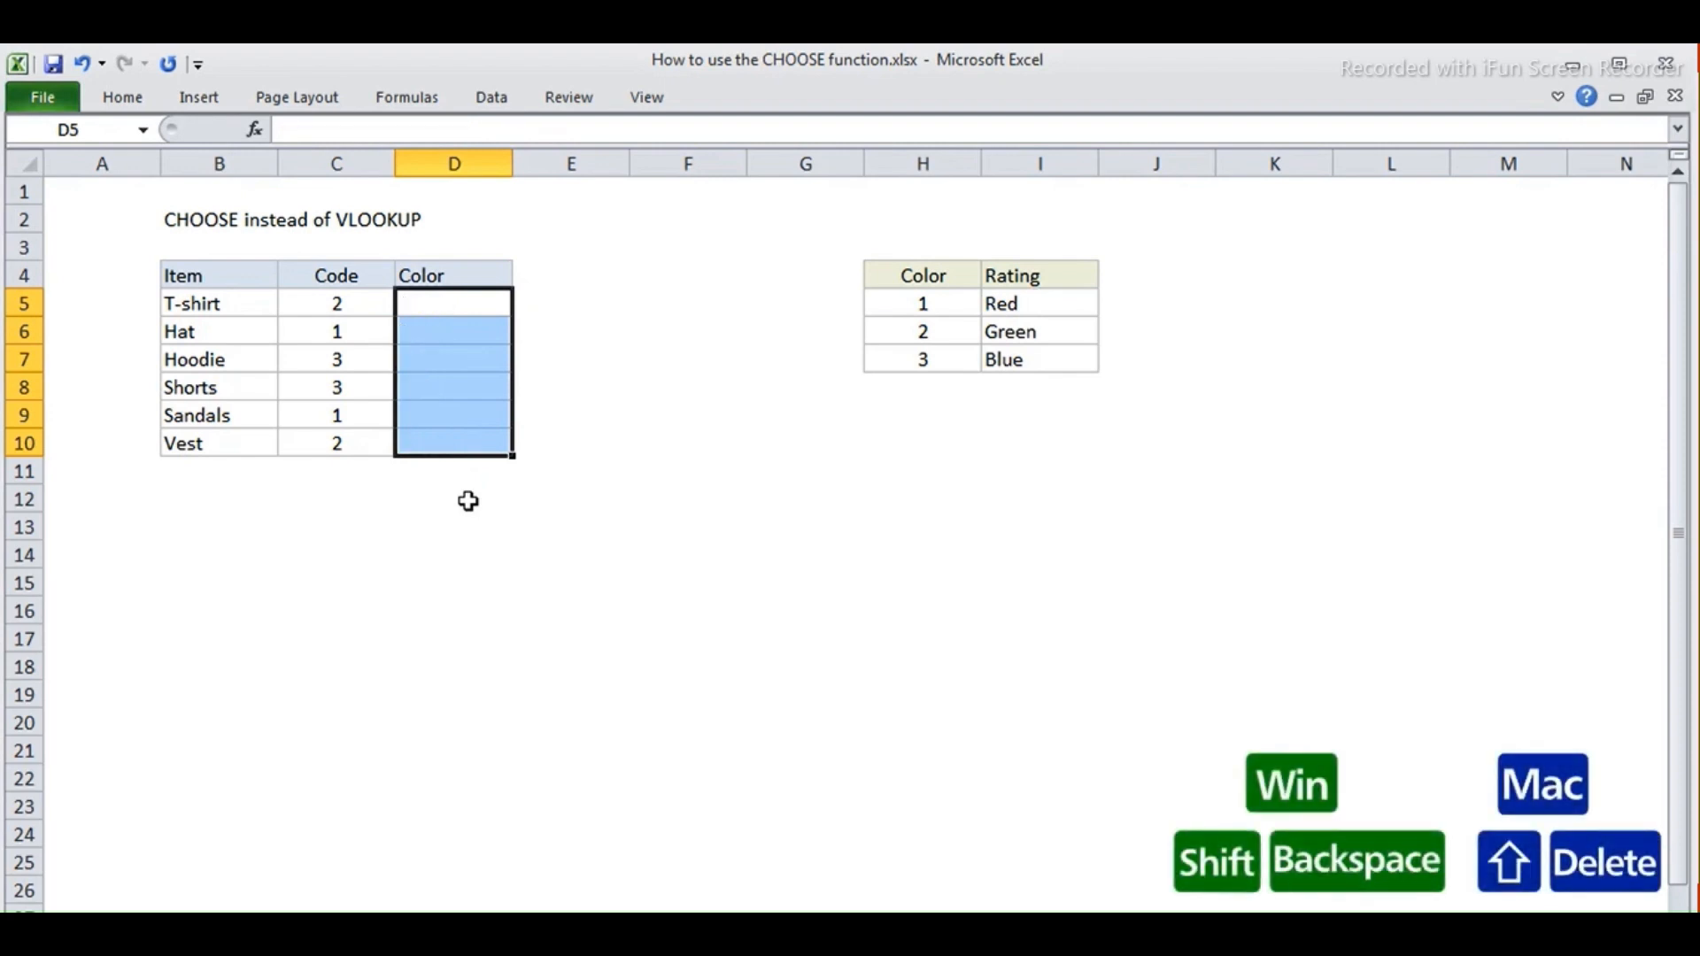
key("shift+BackSpace")
type("=")
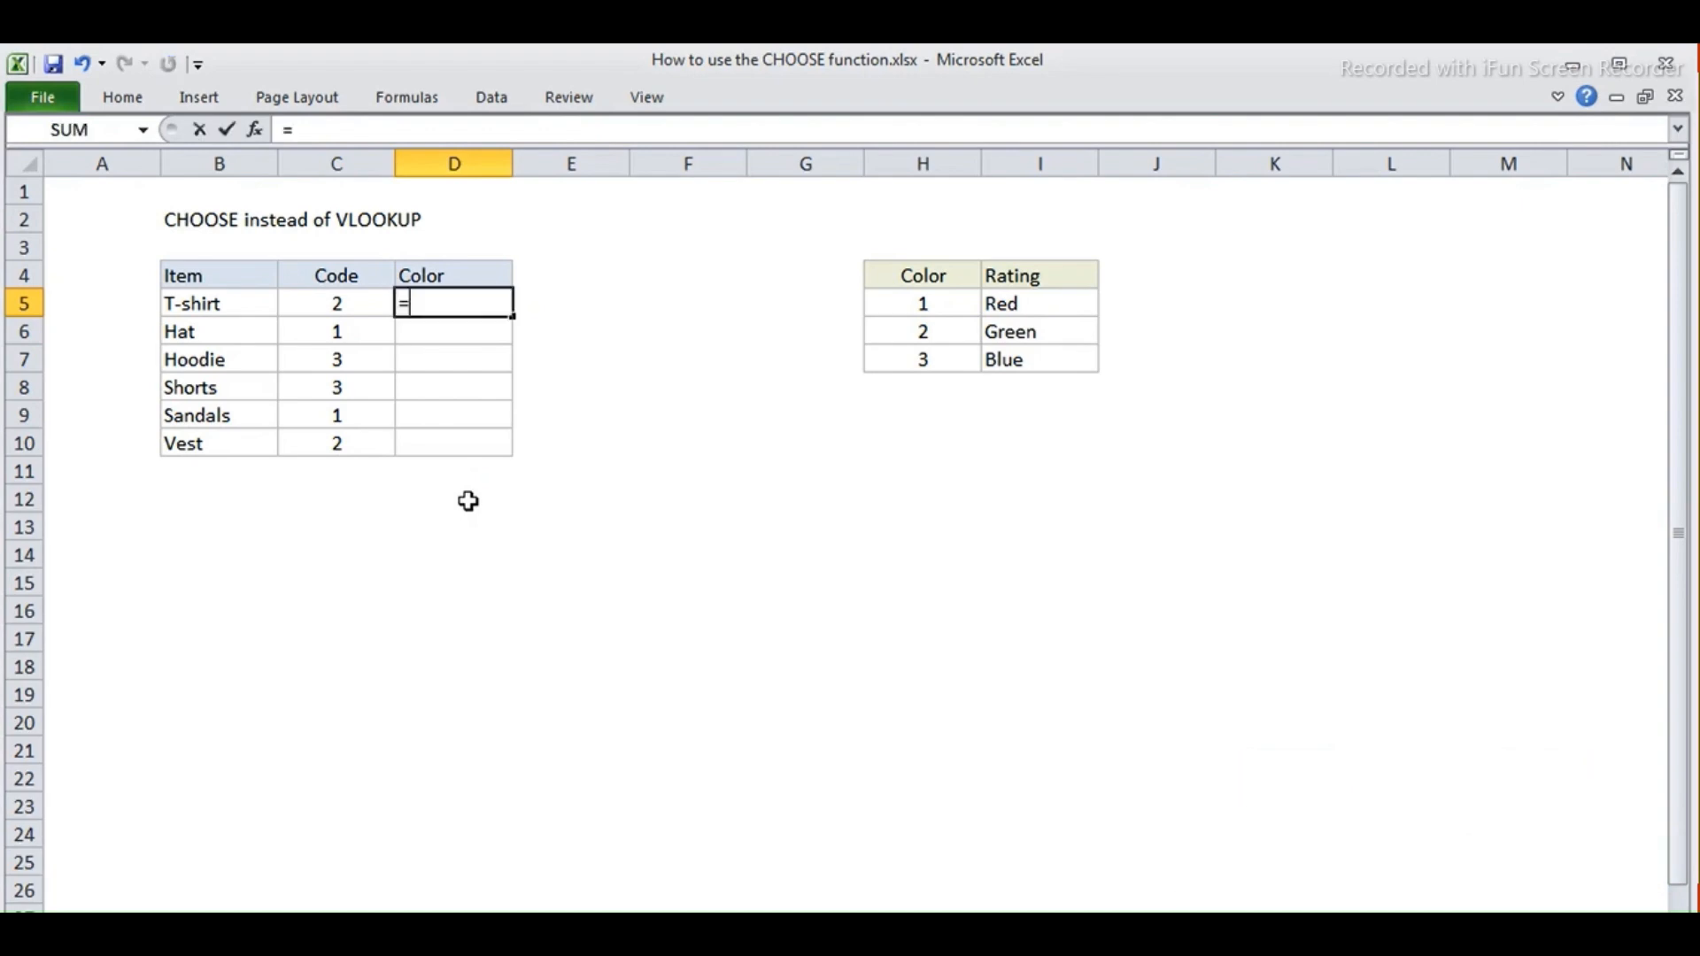
type("choo")
key("Tab")
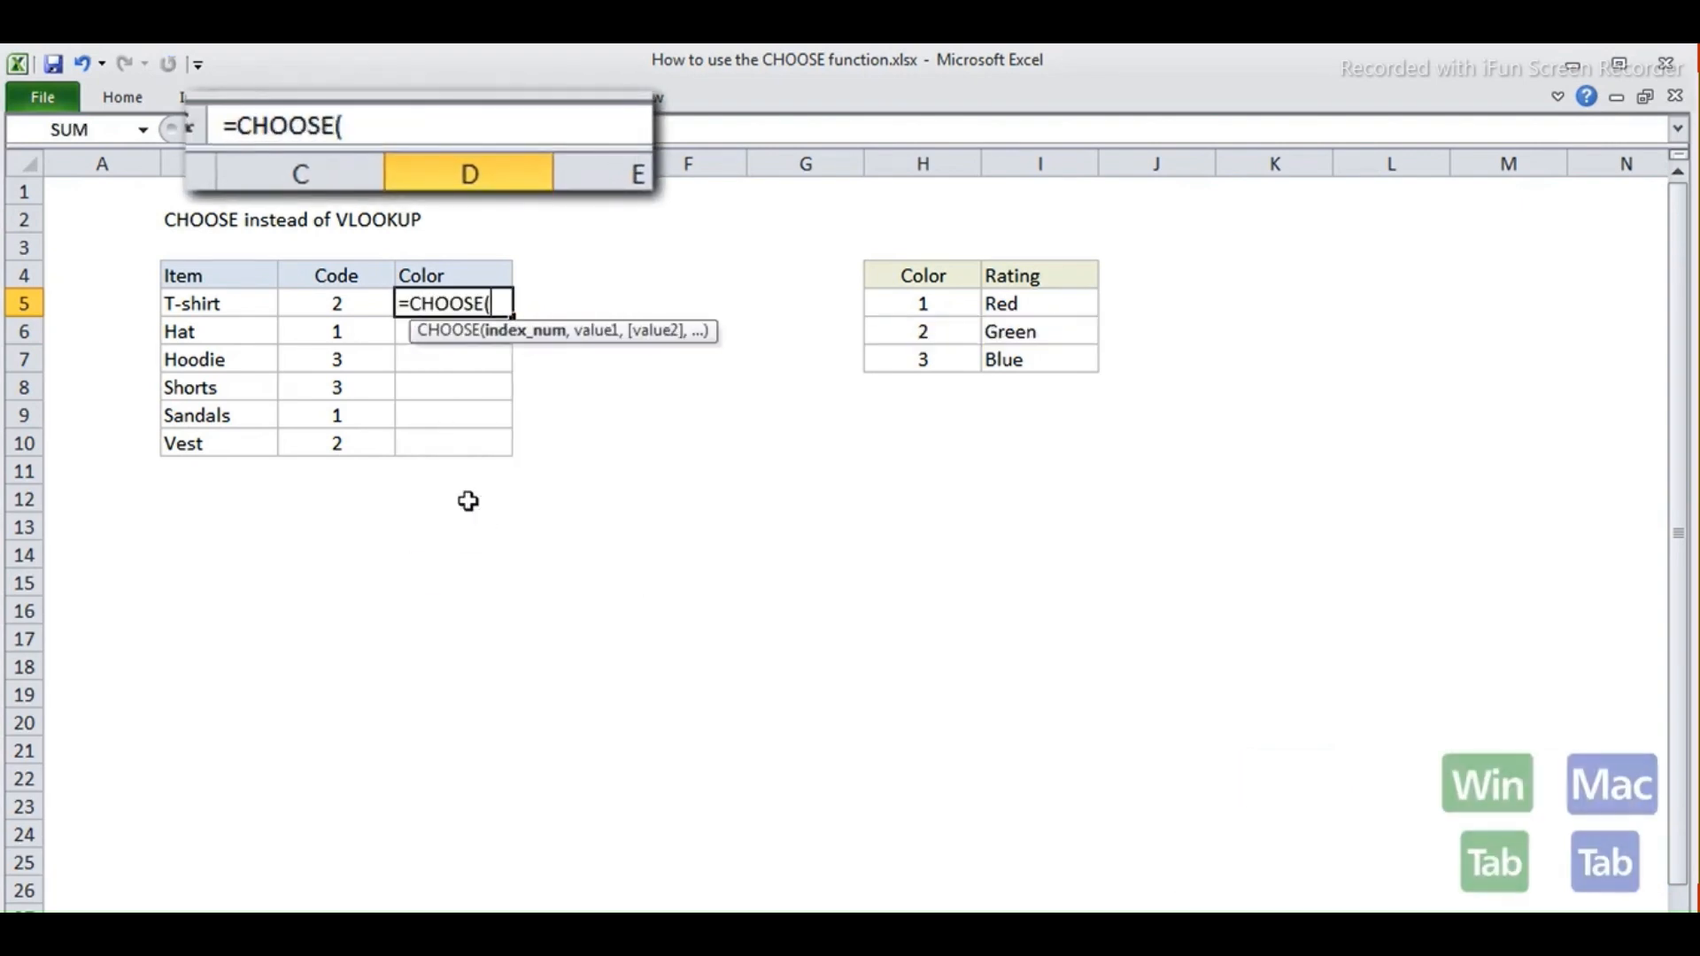
left_click(427, 127)
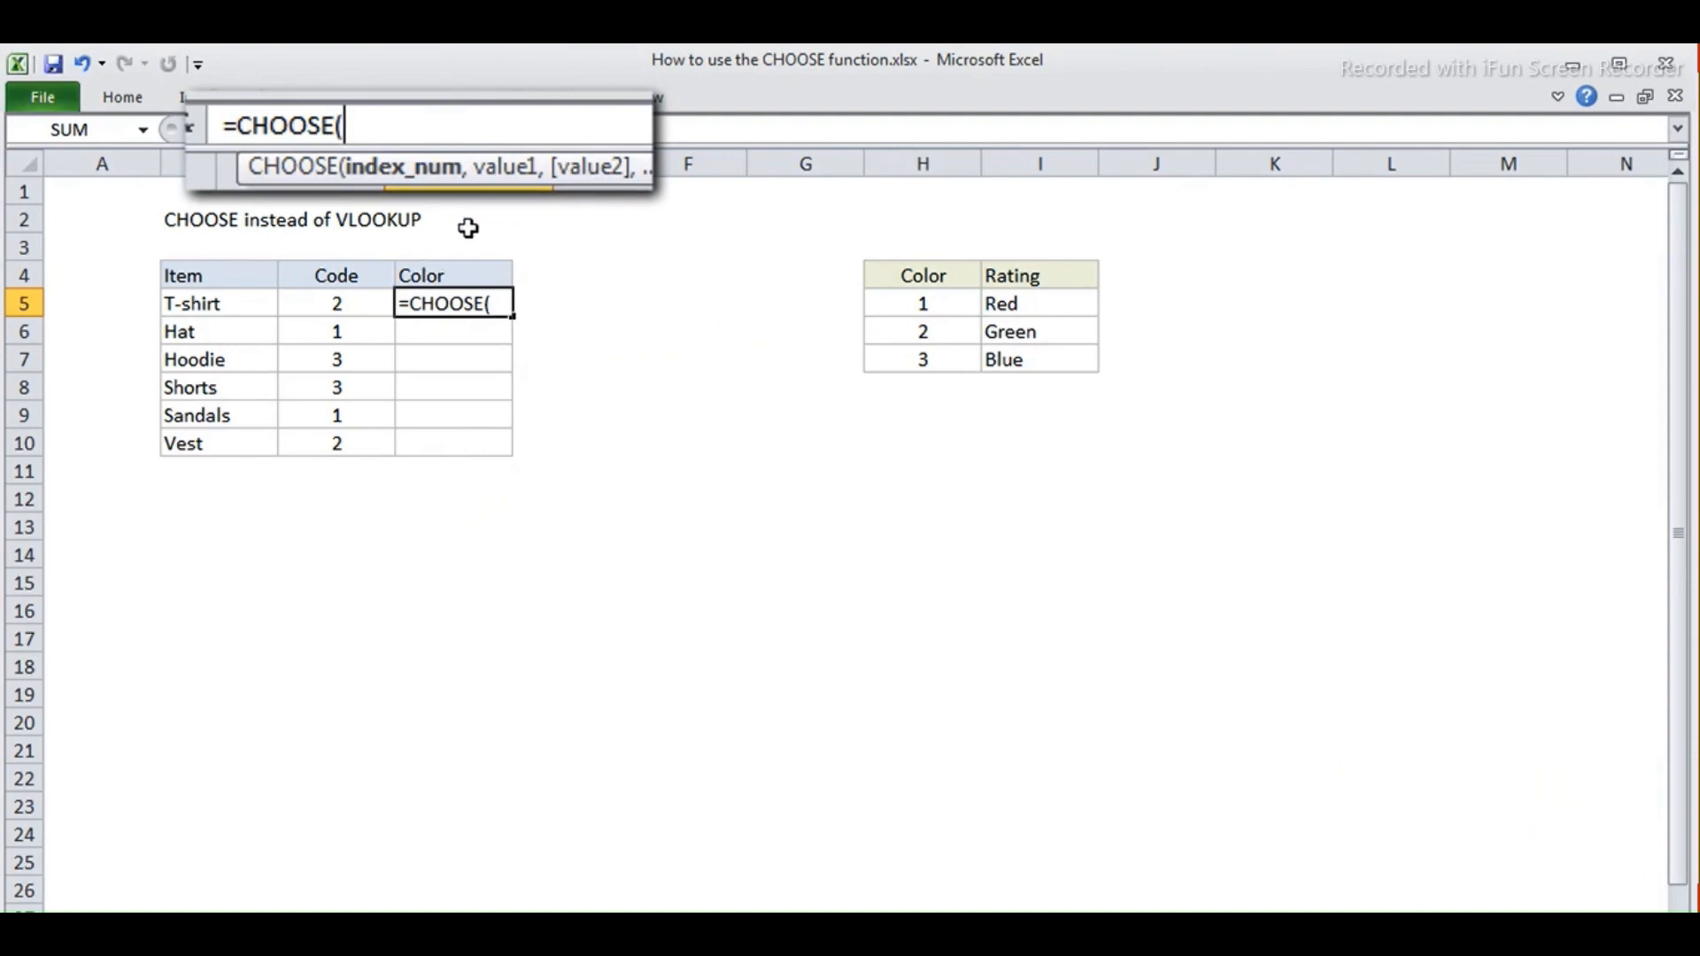
type("2,\"Red\",")
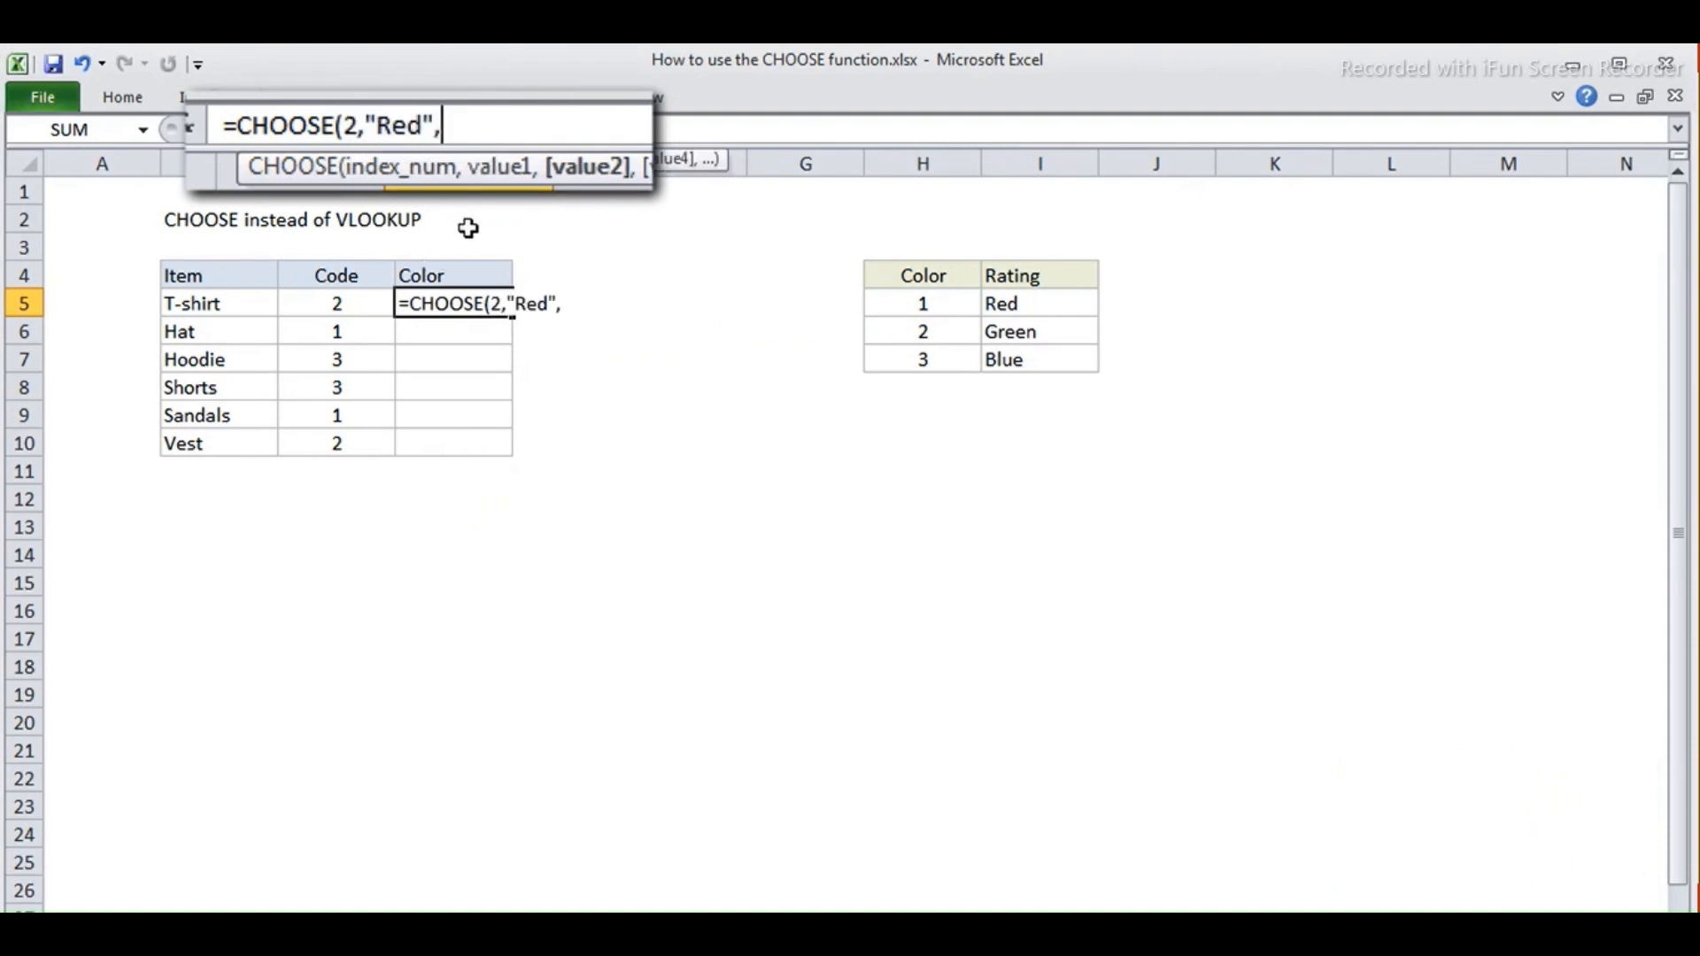
type("\"Green\",\"Blue\")")
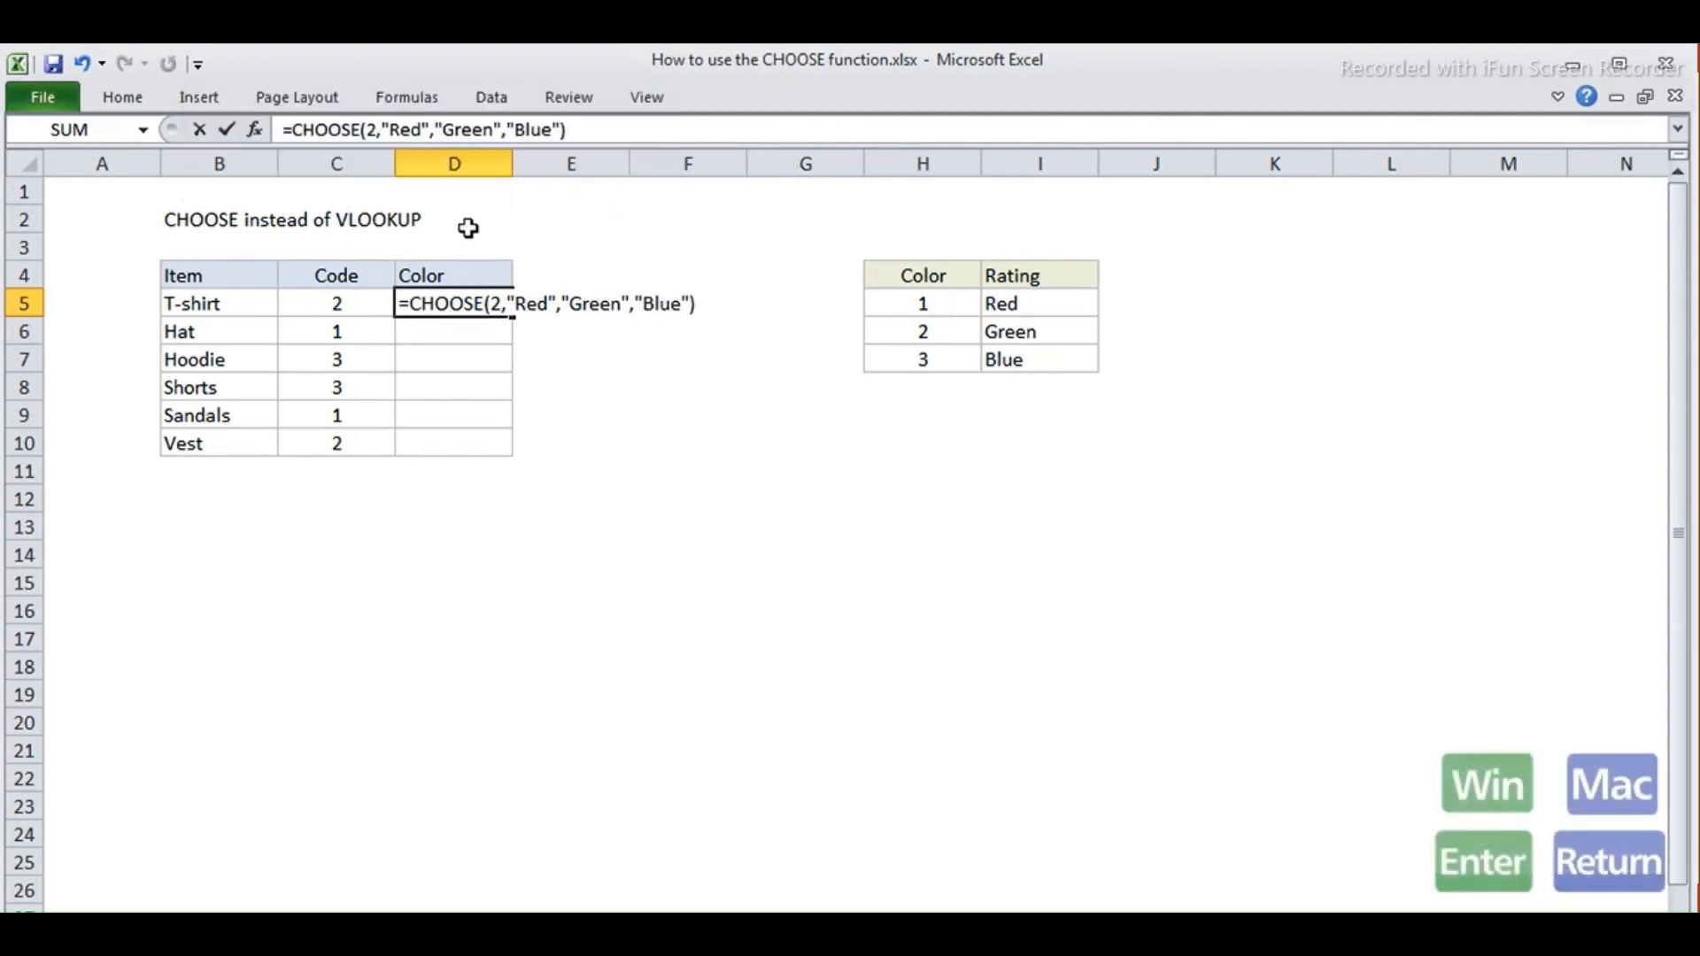
key("Return")
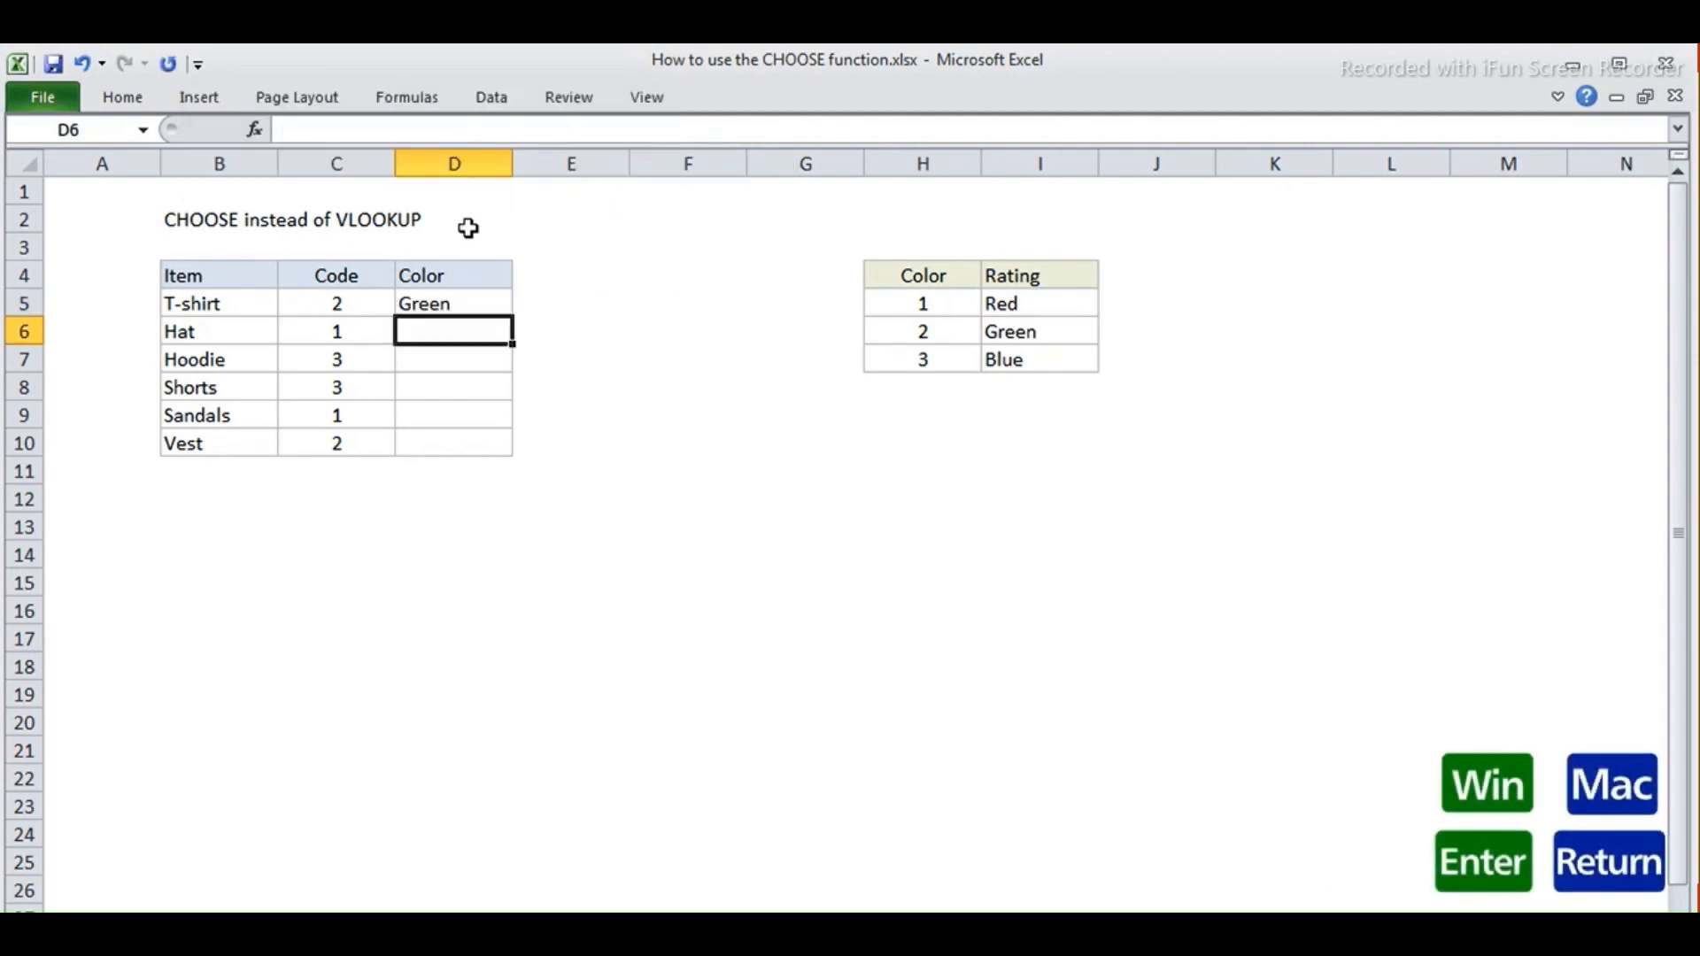
Replace the hardcoded index in D5's CHOOSE formula with a reference to C5 and fill the formula down through D10.
left_click(475, 306)
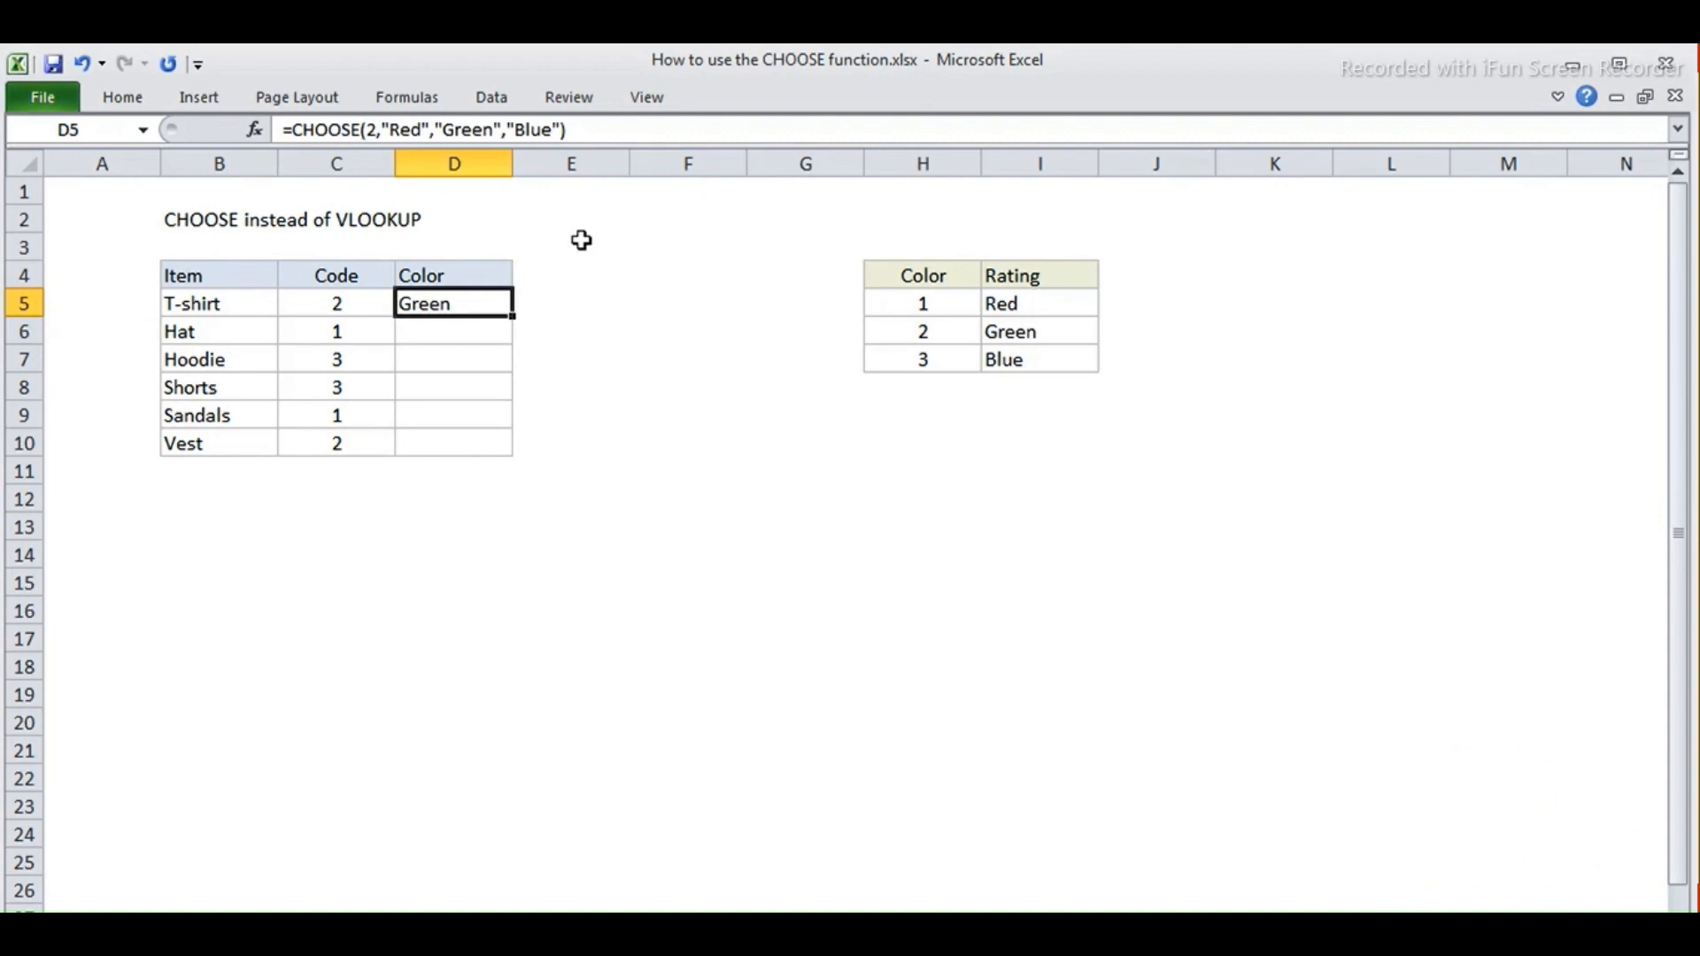
left_click(400, 131)
left_click(372, 159)
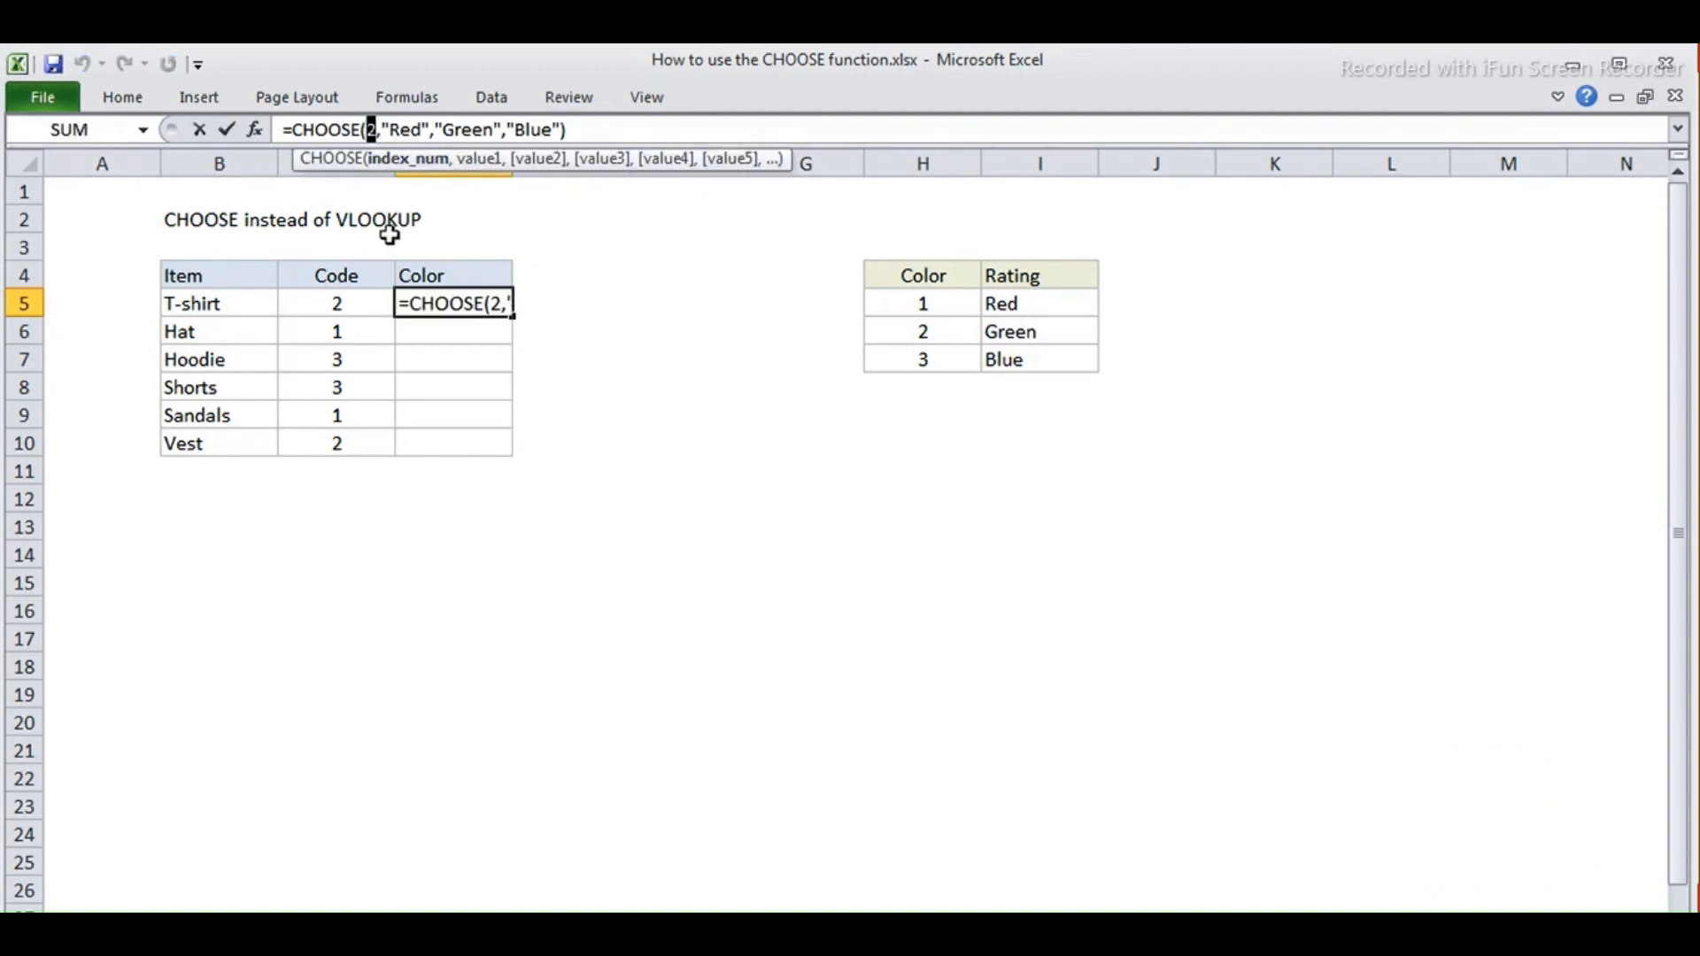
left_click(359, 303)
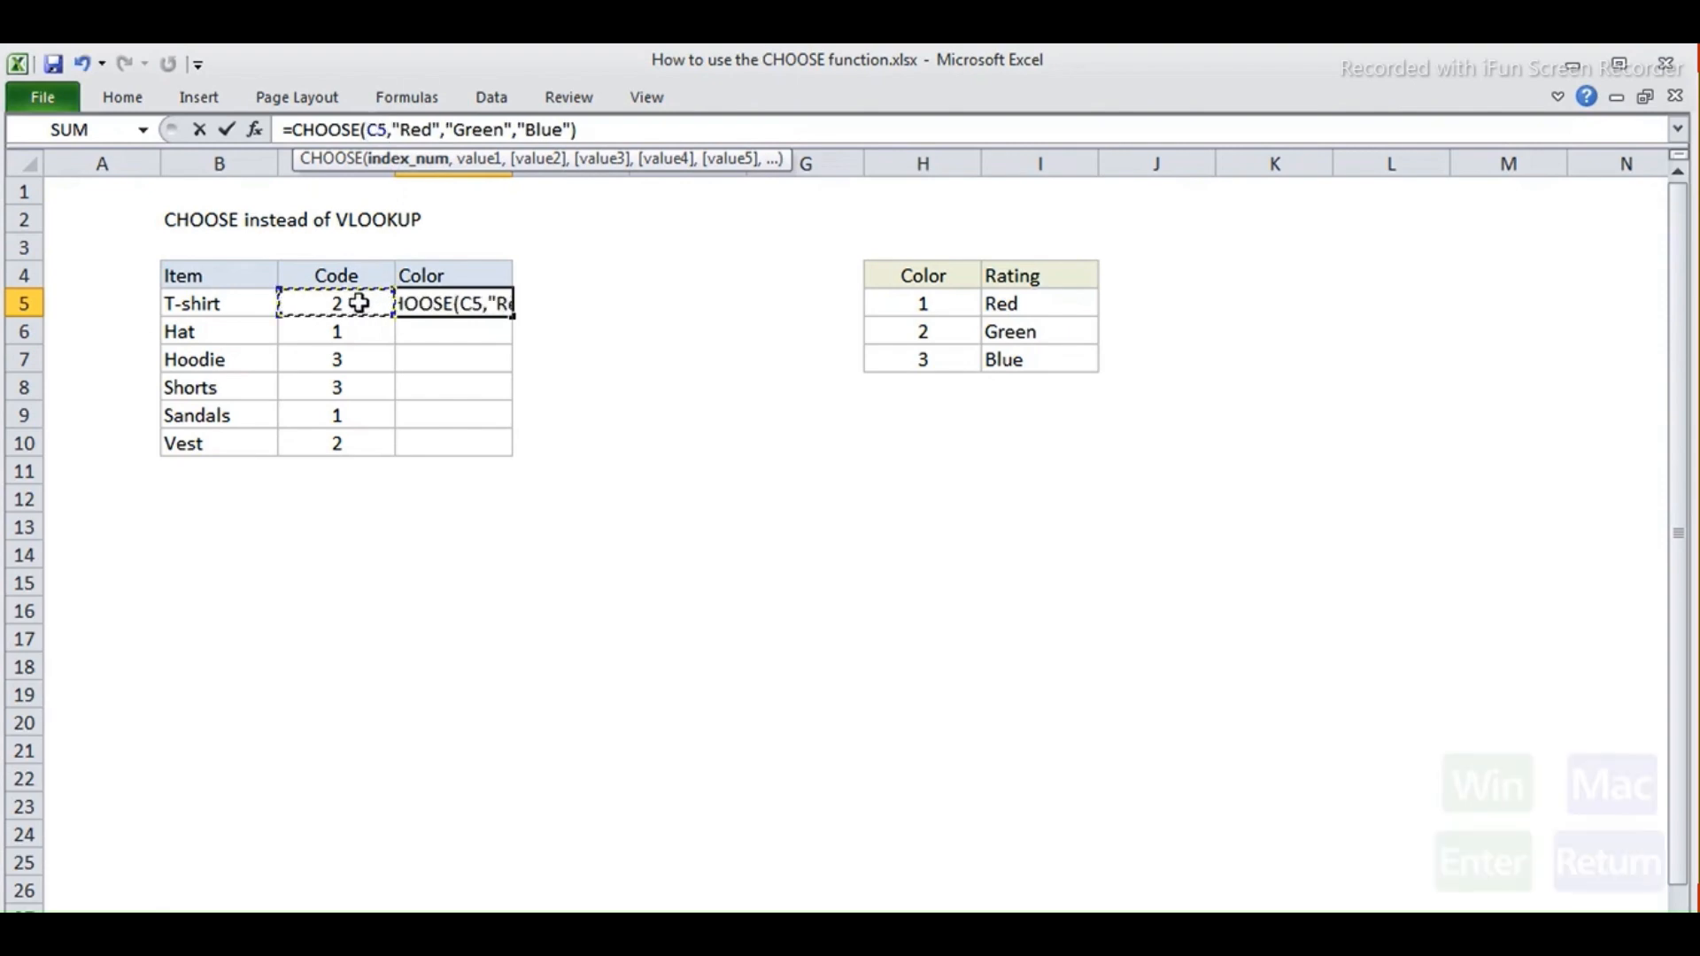
key("Return")
left_click(439, 306)
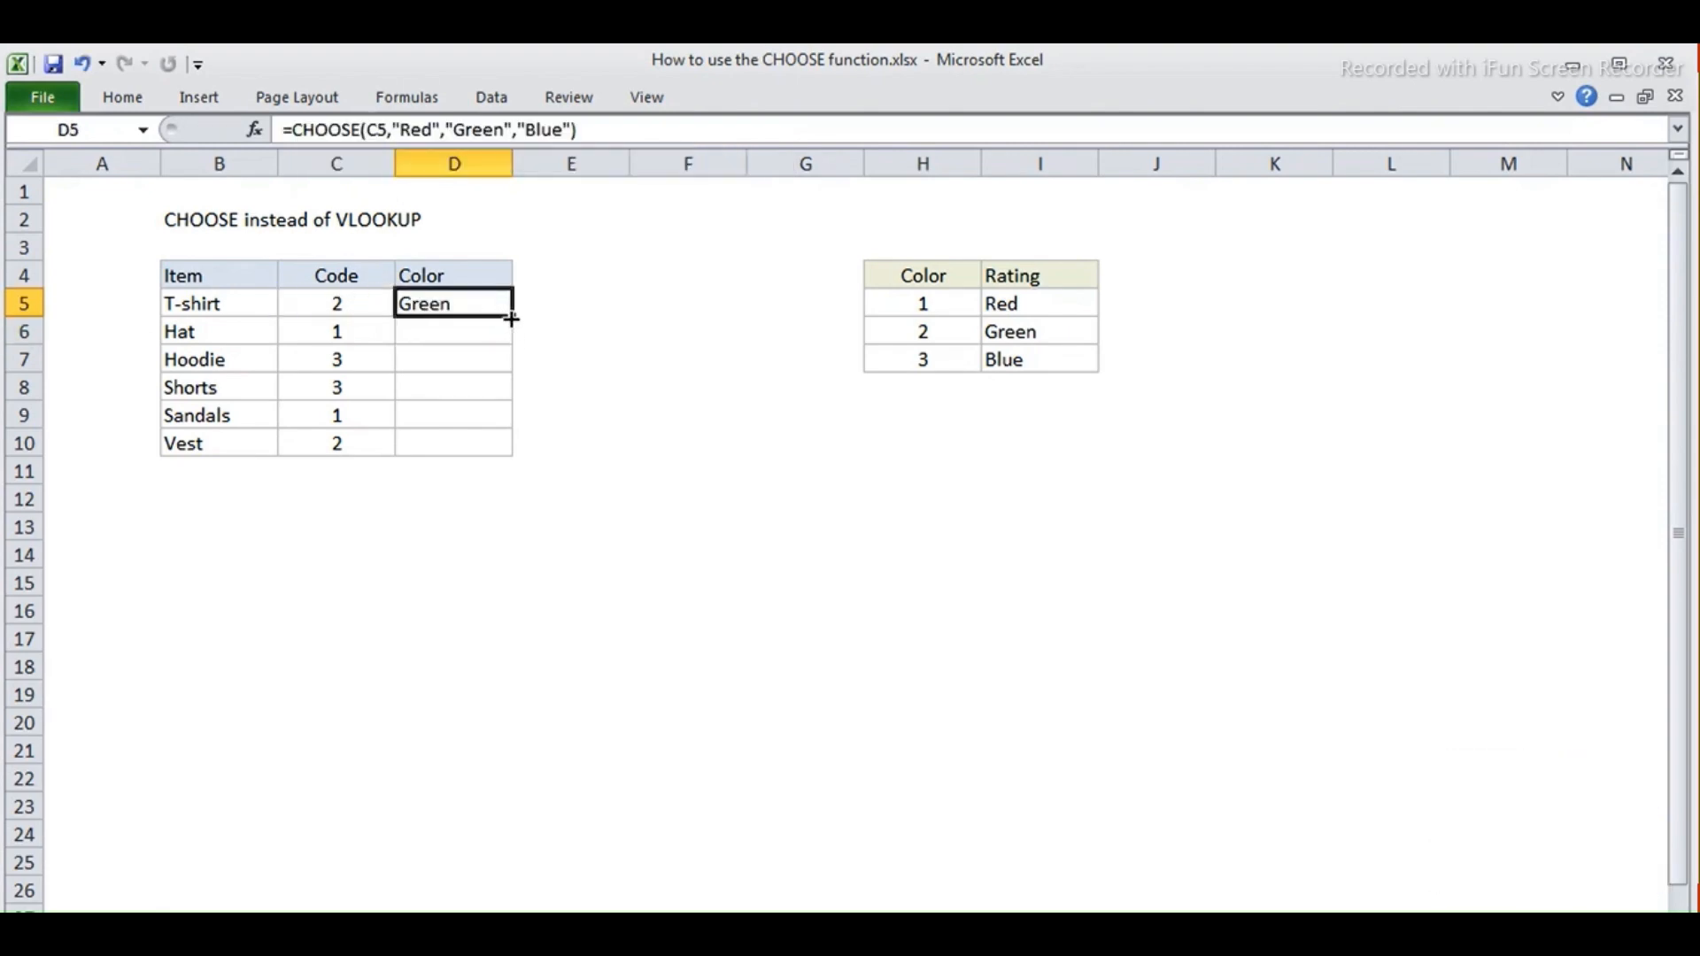
double_click(511, 317)
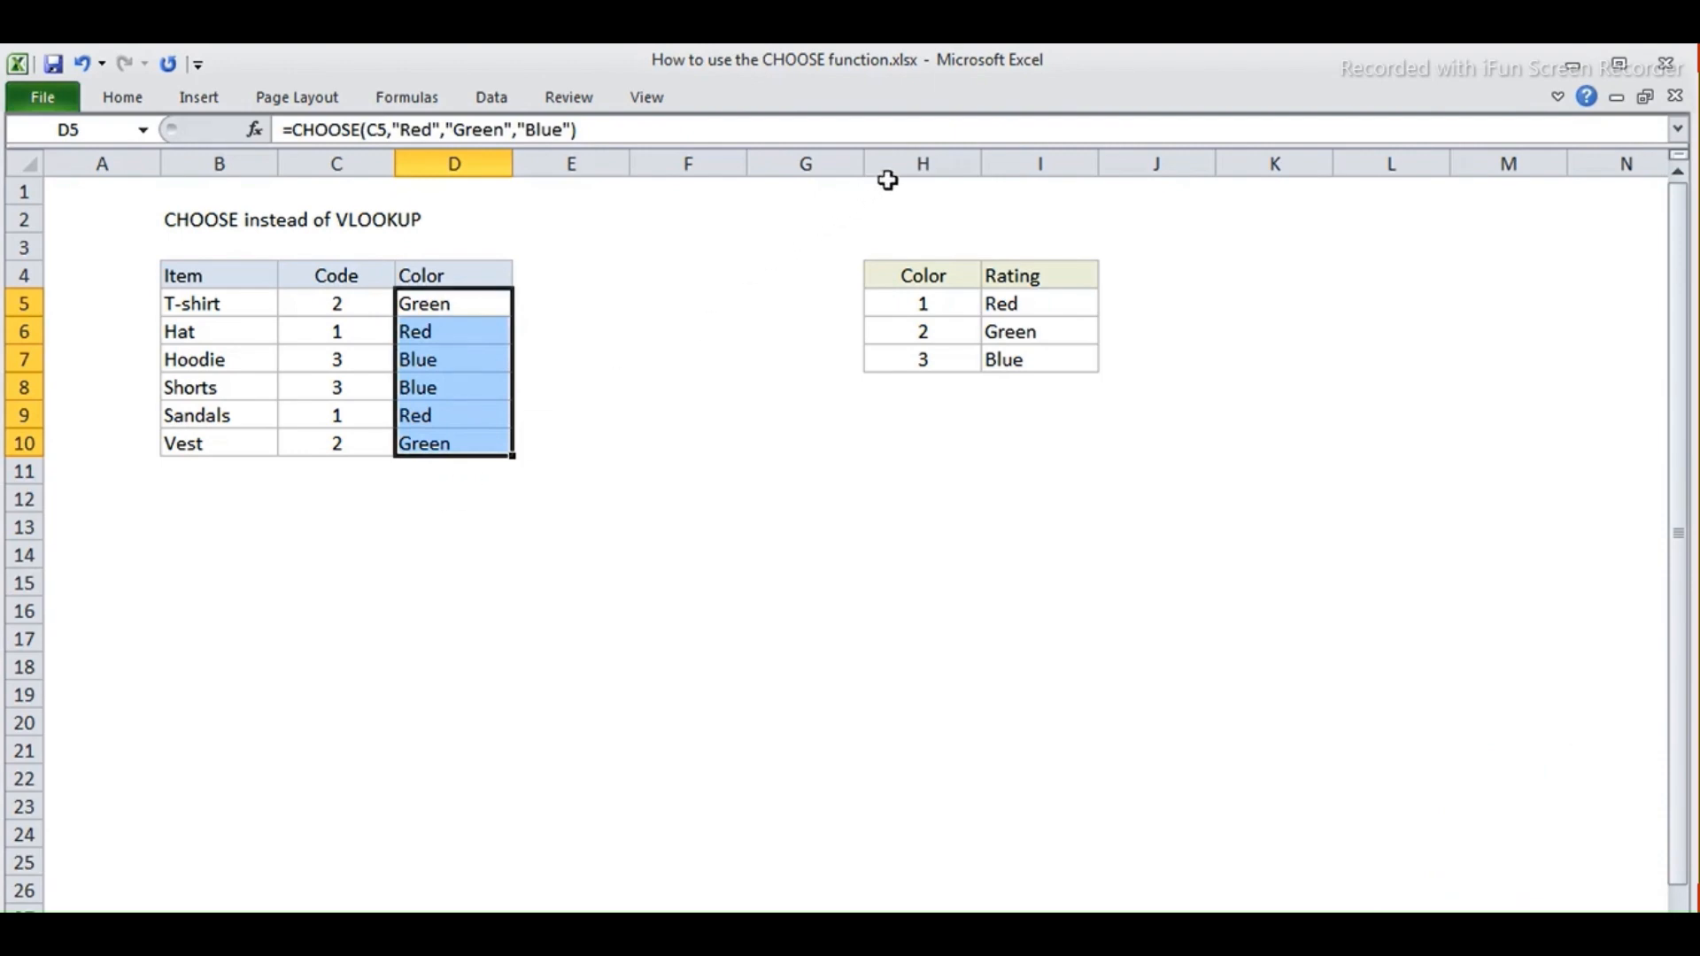
Delete columns H and I containing the color lookup table.
left_click_drag(894, 165, 1031, 163)
key("ctrl+minus")
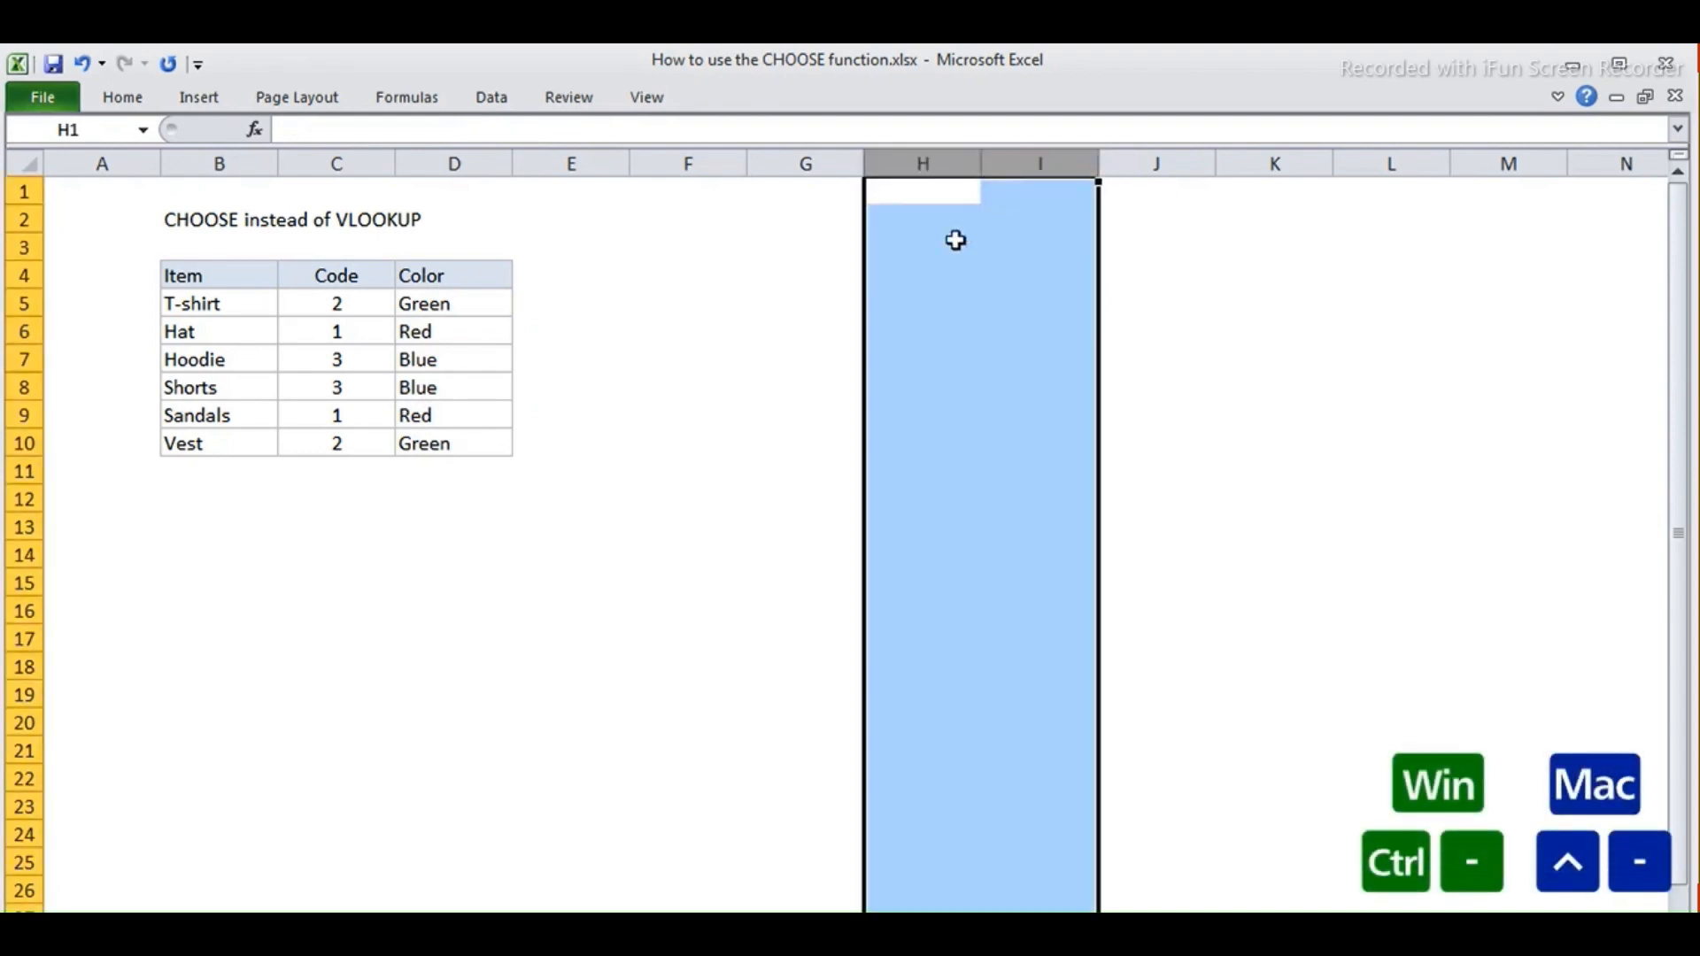
left_click(452, 500)
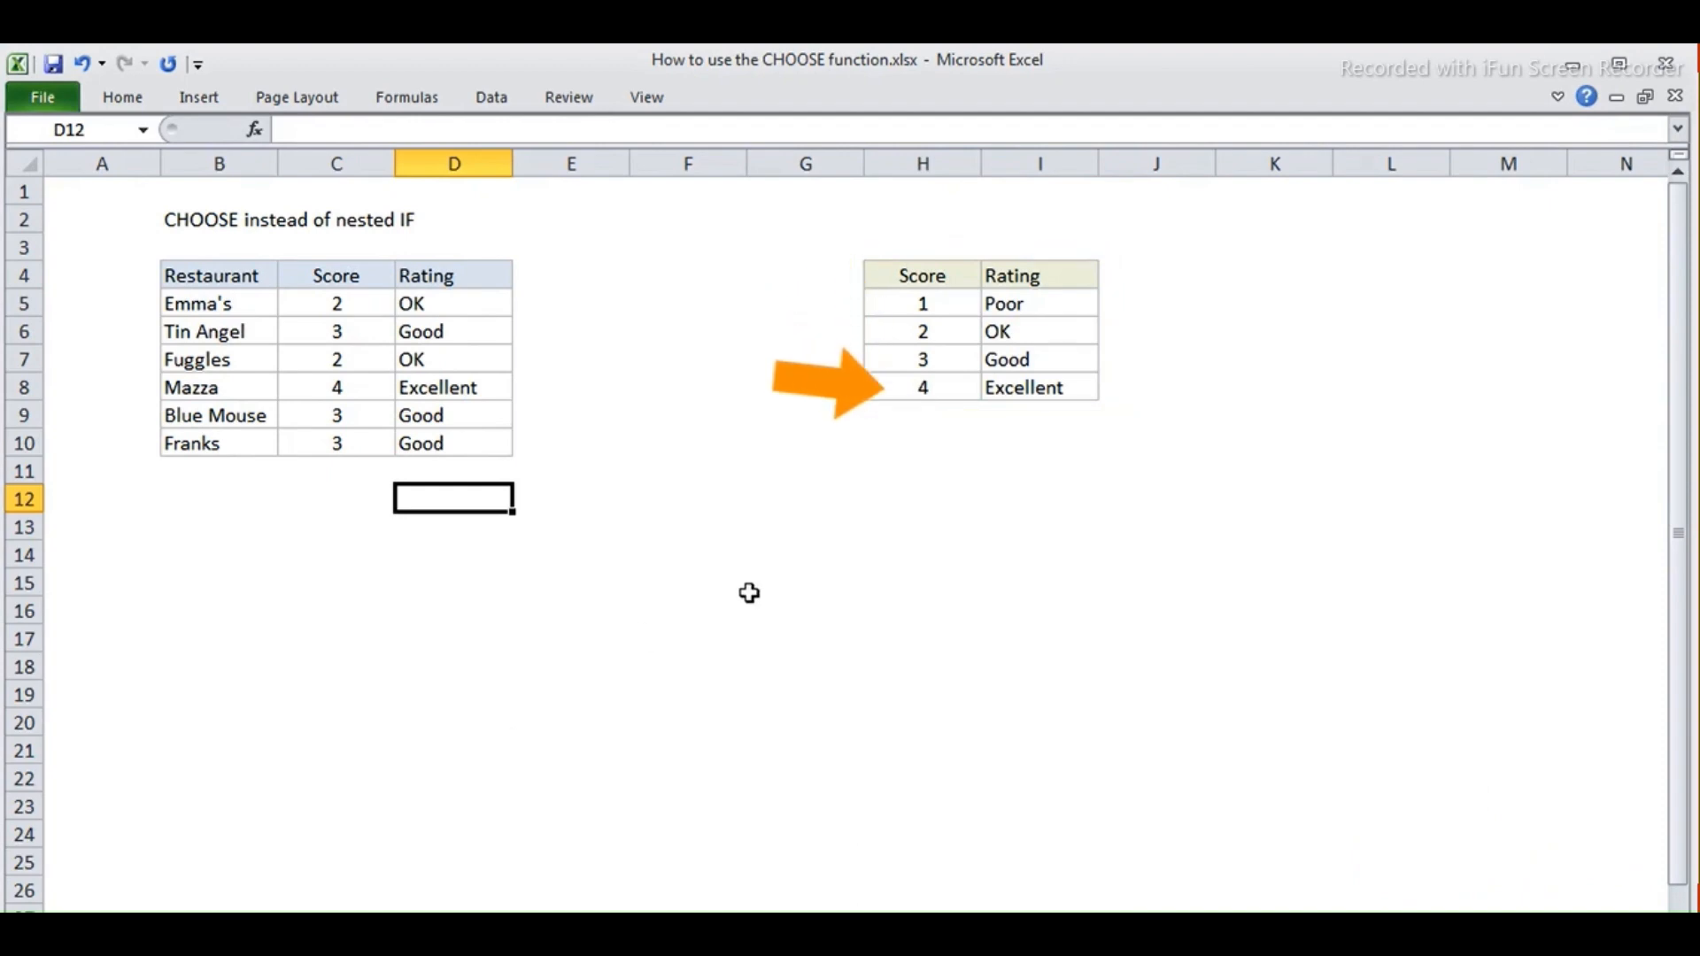
Clear the nested IF formulas from the restaurant Rating cells D5:D10.
left_click(503, 307)
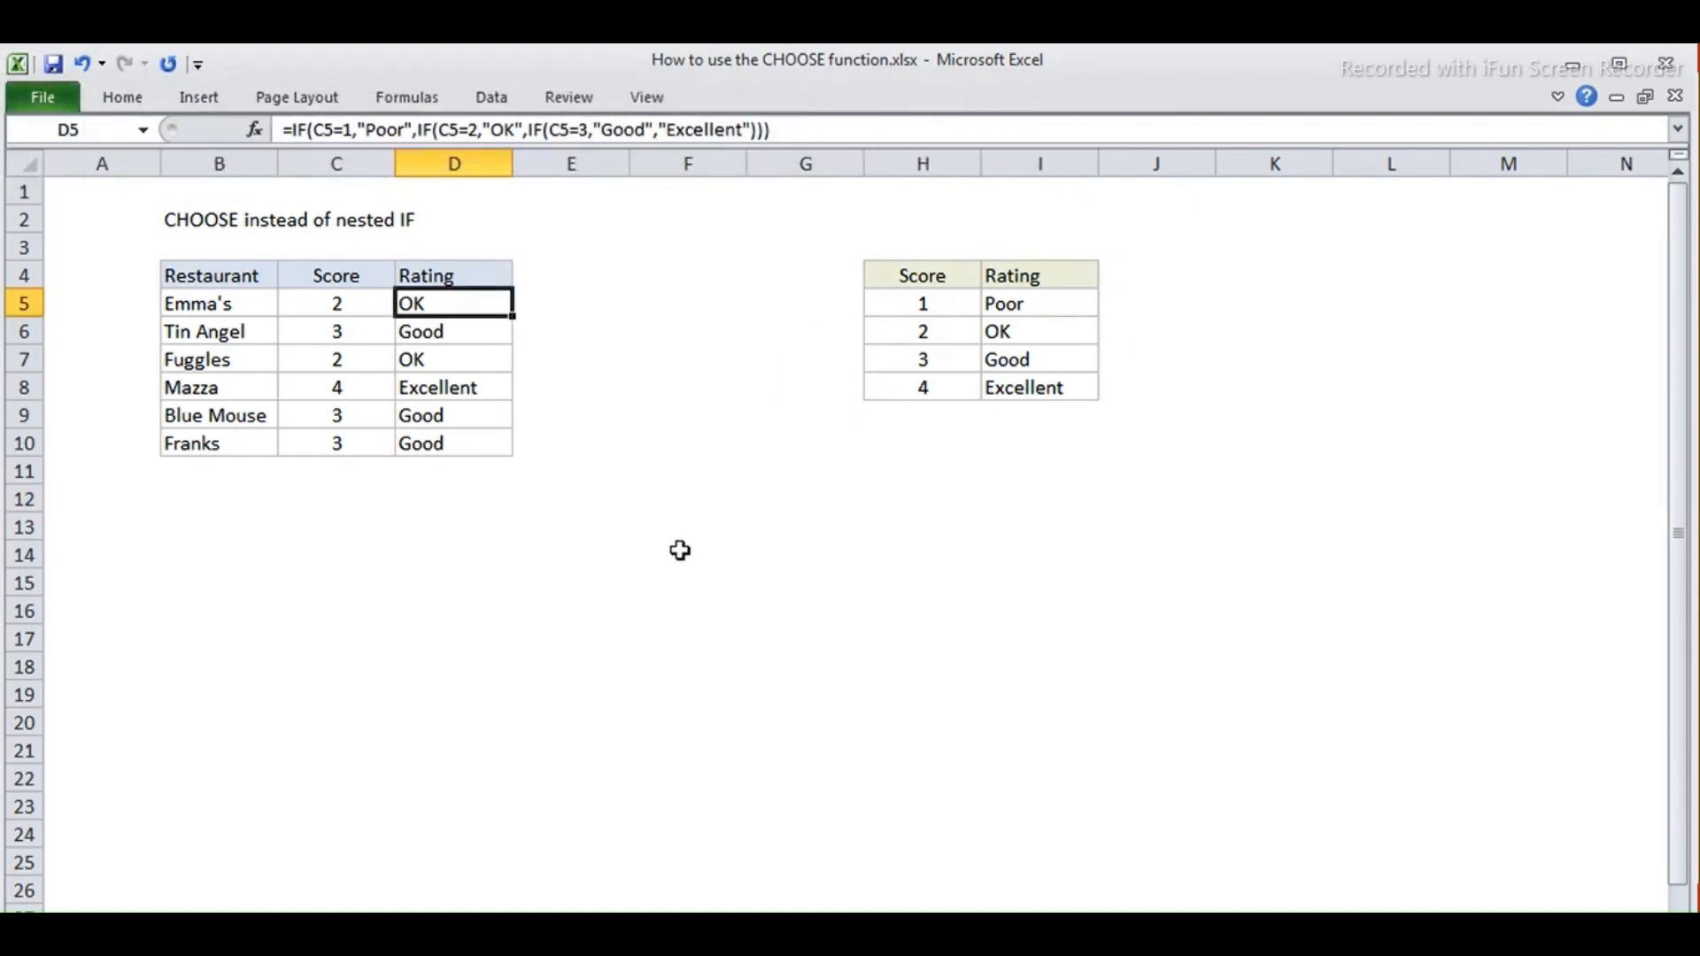
key("ctrl+shift+Down")
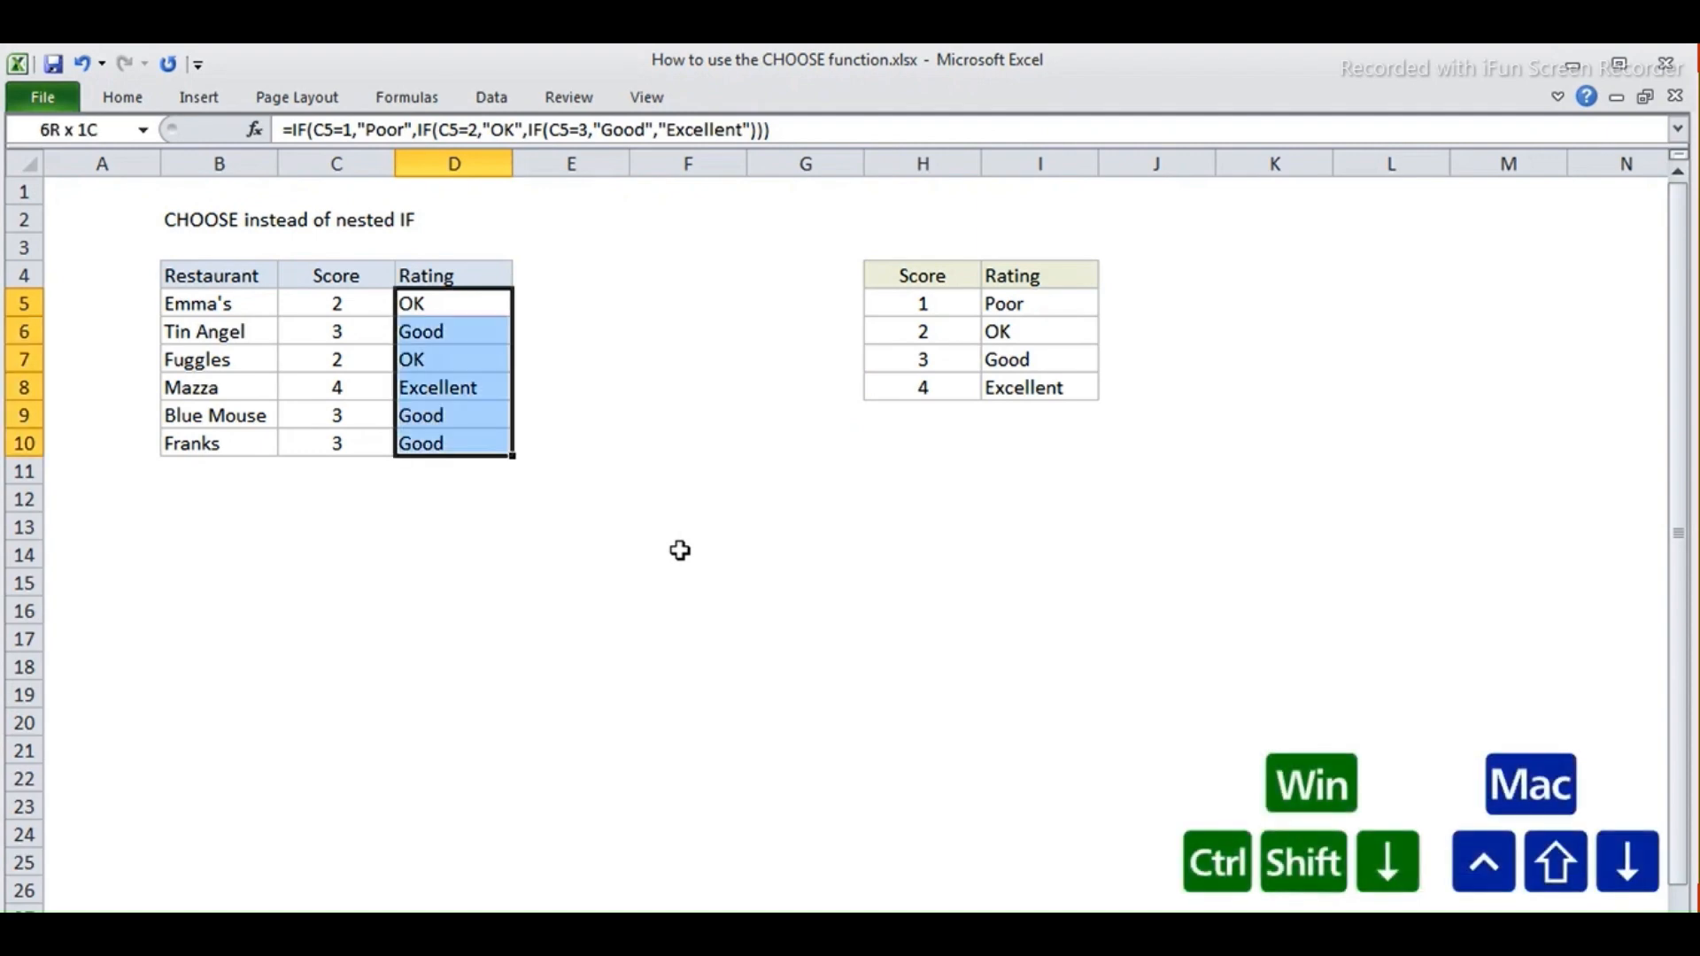
key("Delete")
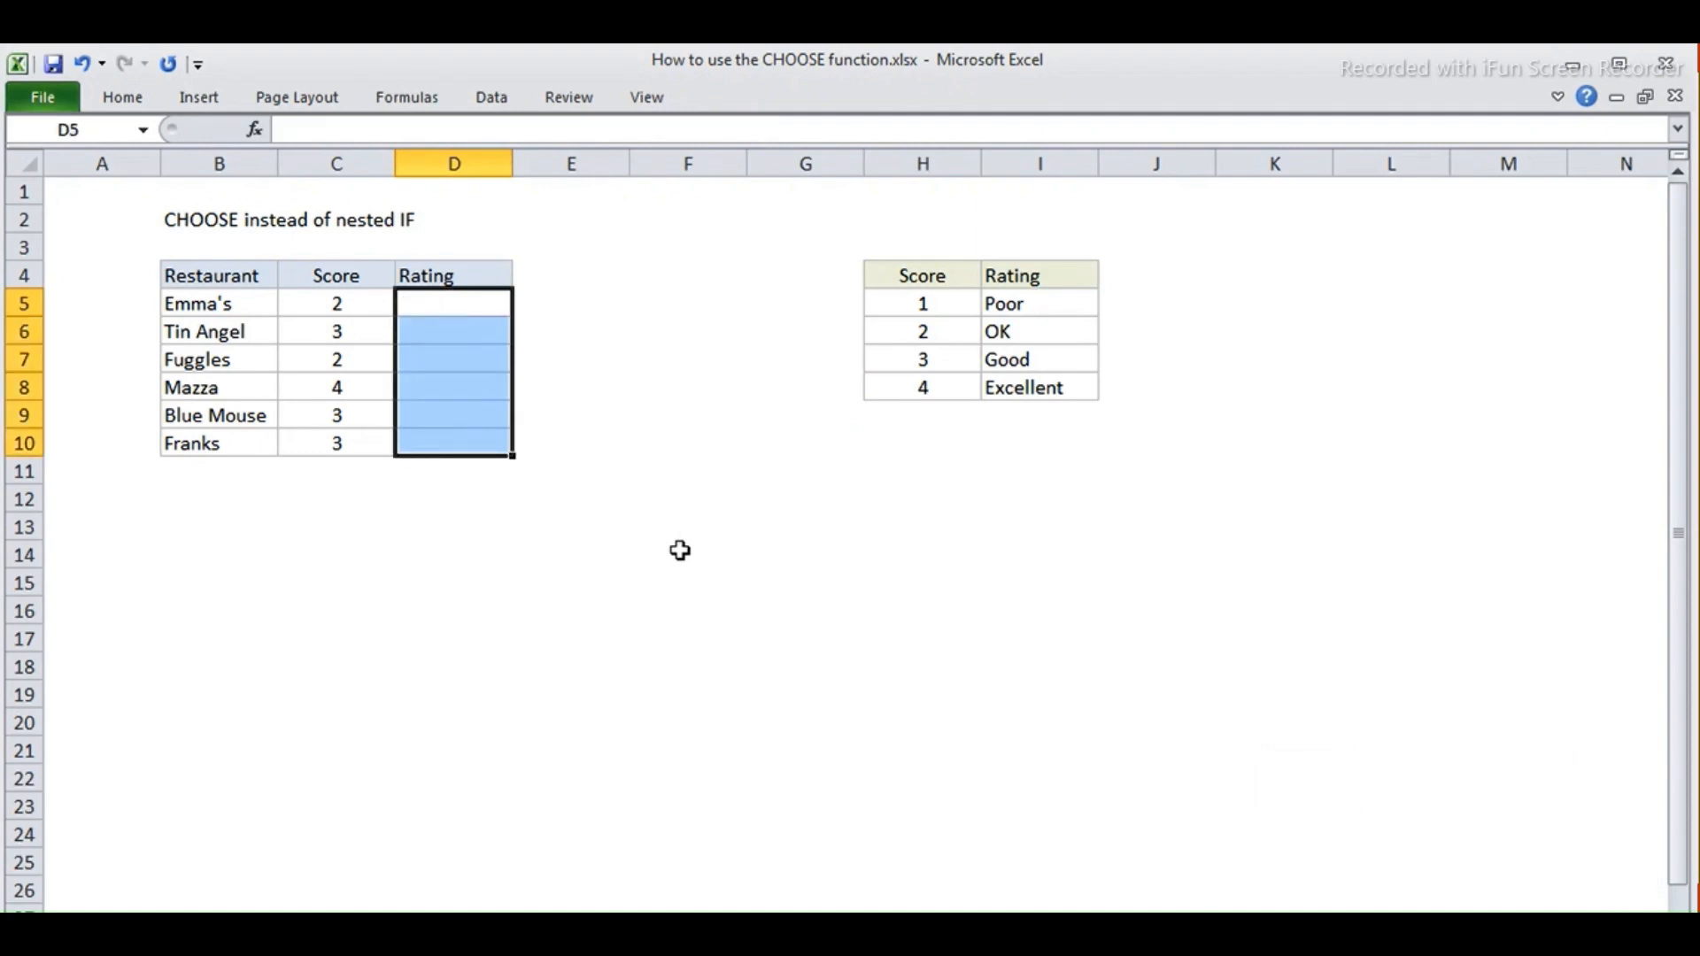
Enter =CHOOSE(C5,"Poor","OK","Good","Excellent") in D5 and fill it down through D10.
key("shift+BackSpace")
type("=choose(")
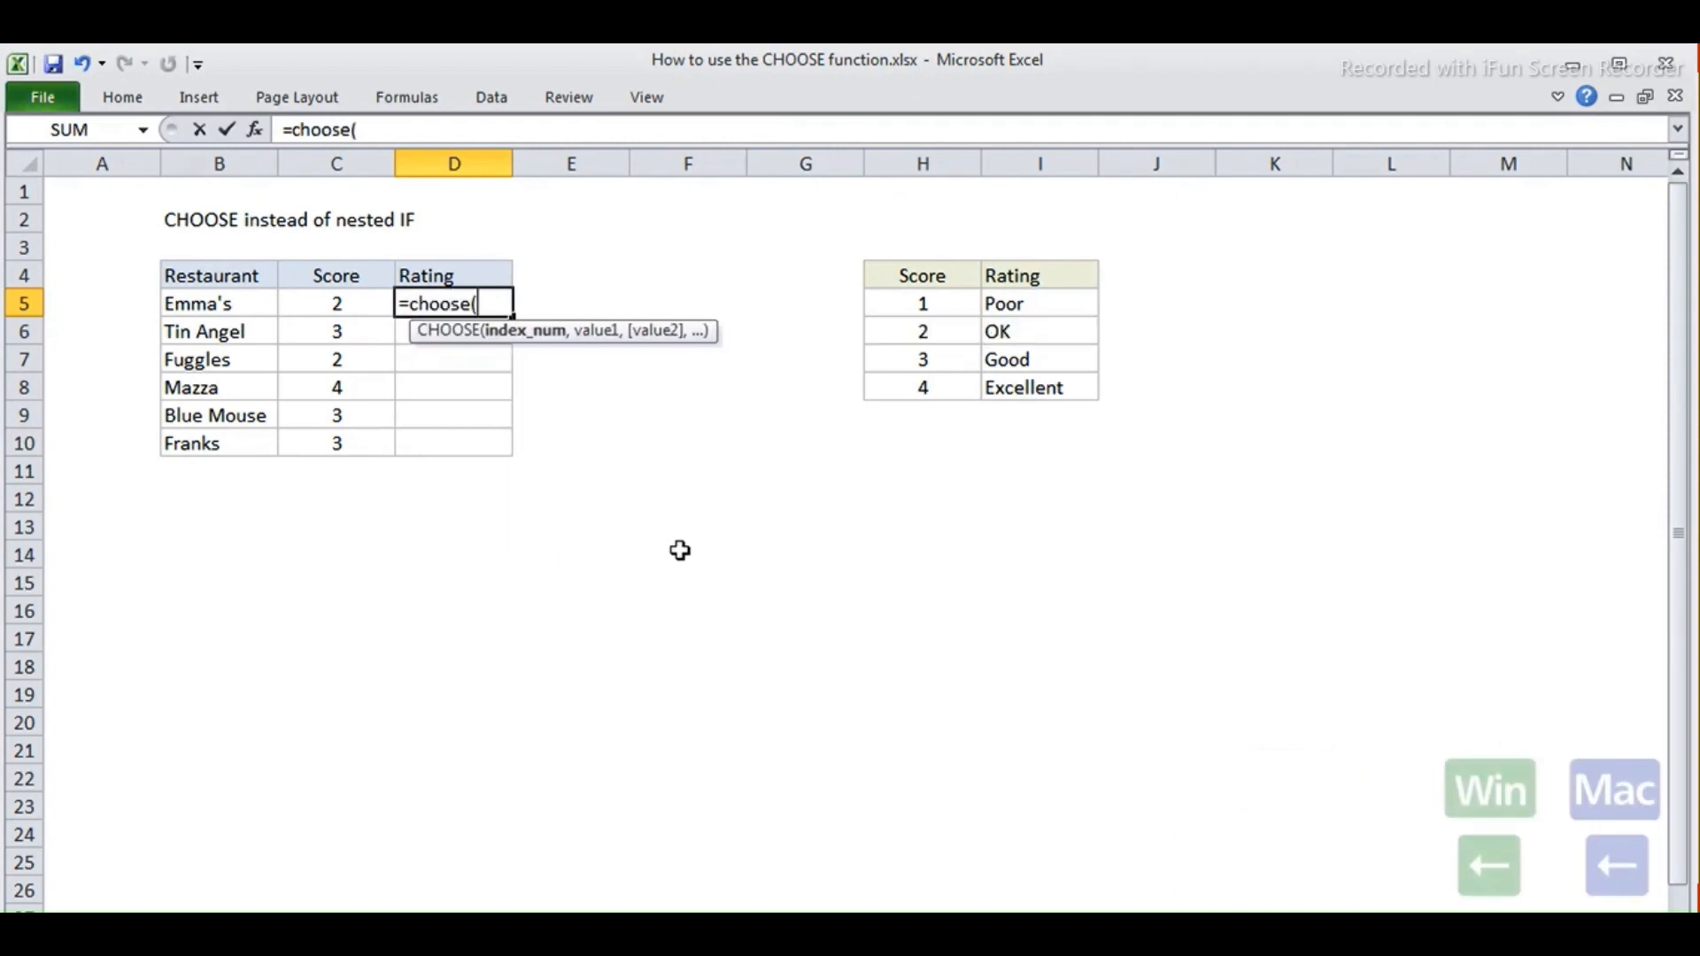
key("Left")
type(",\"")
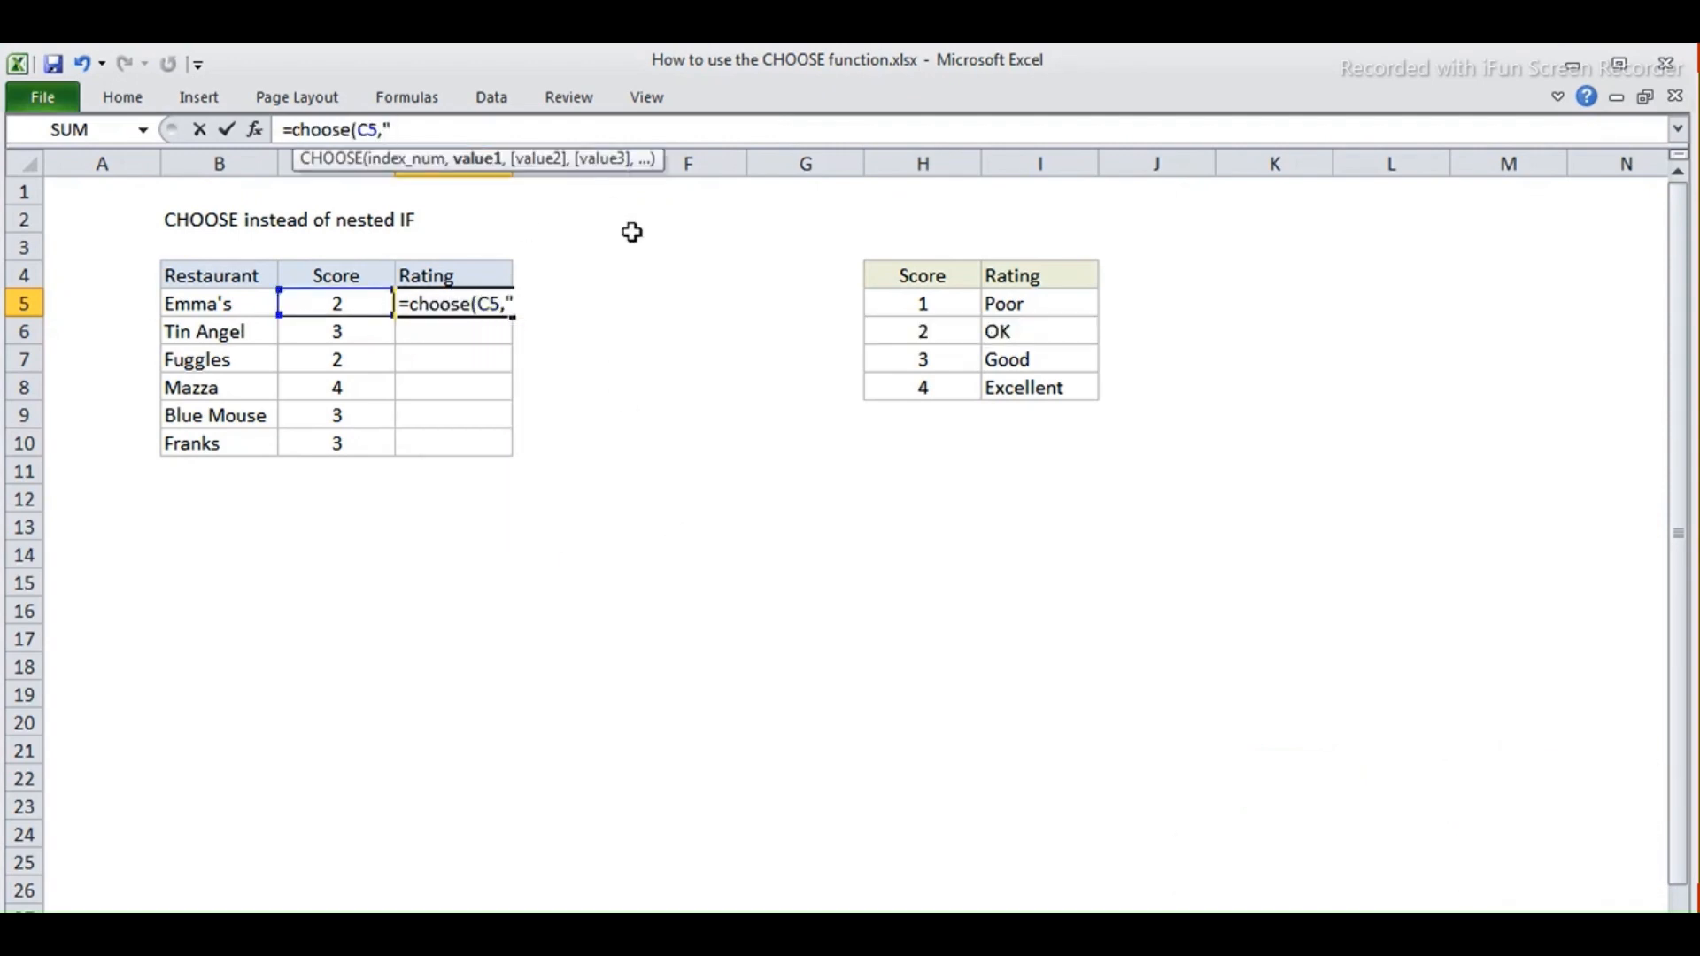
type("Poor\",\"OK\",")
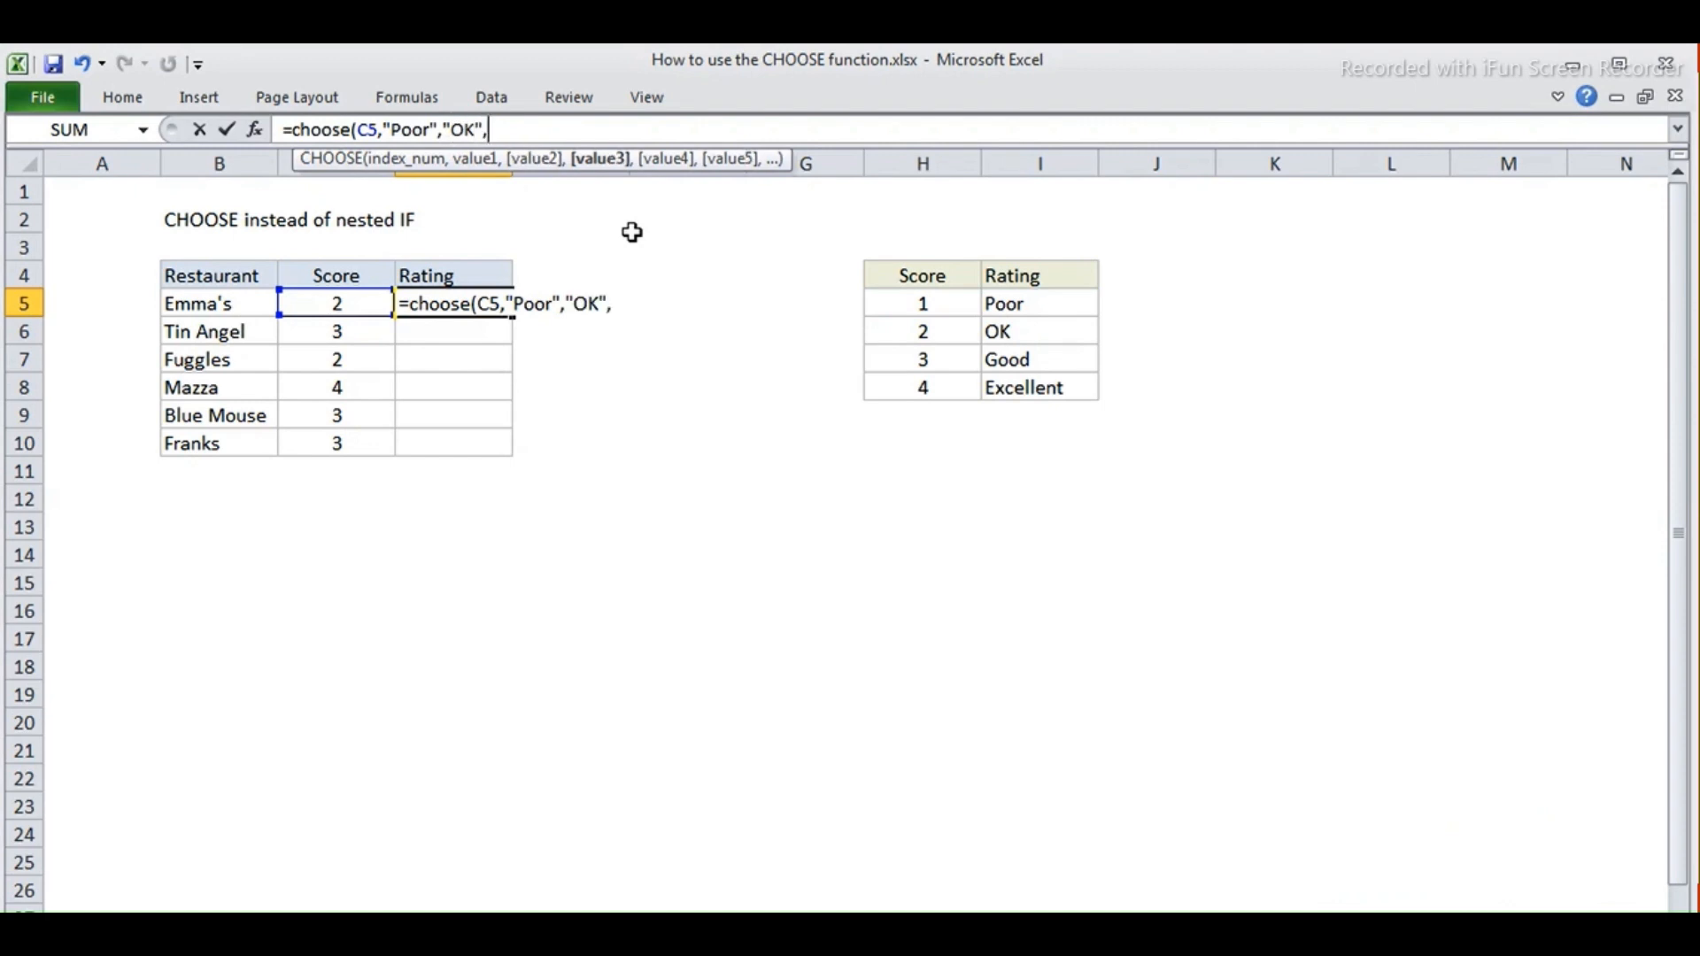
type("\"Good\",\"Excellent\")")
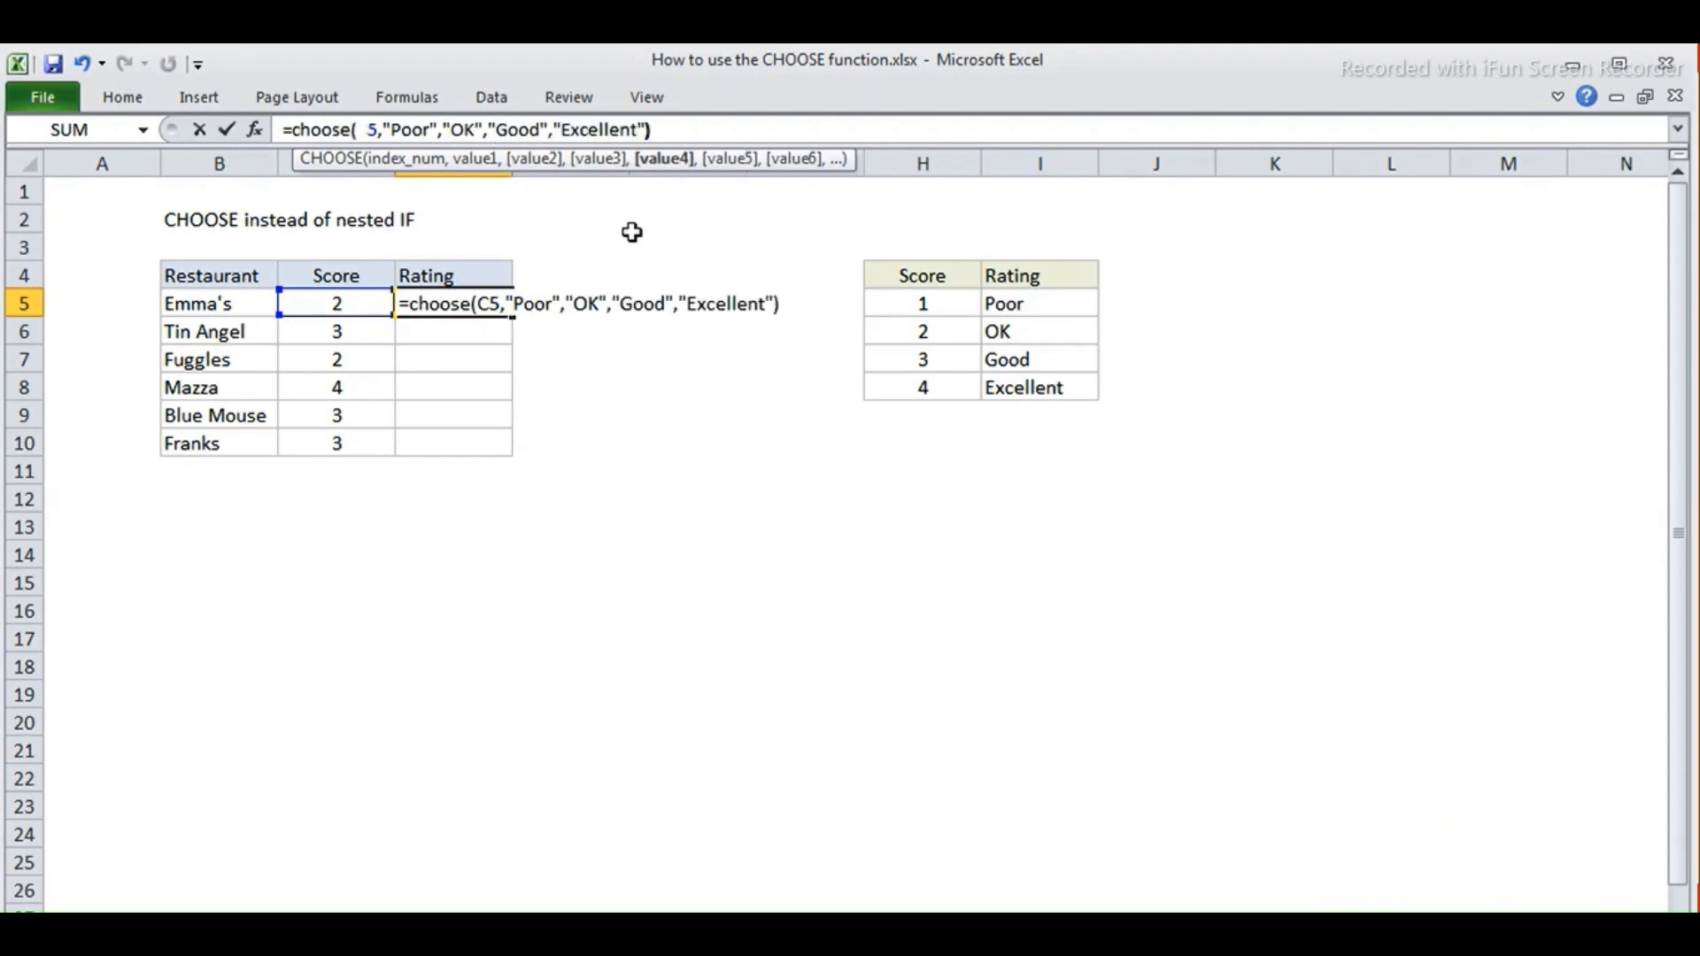
key("Return")
left_click(487, 307)
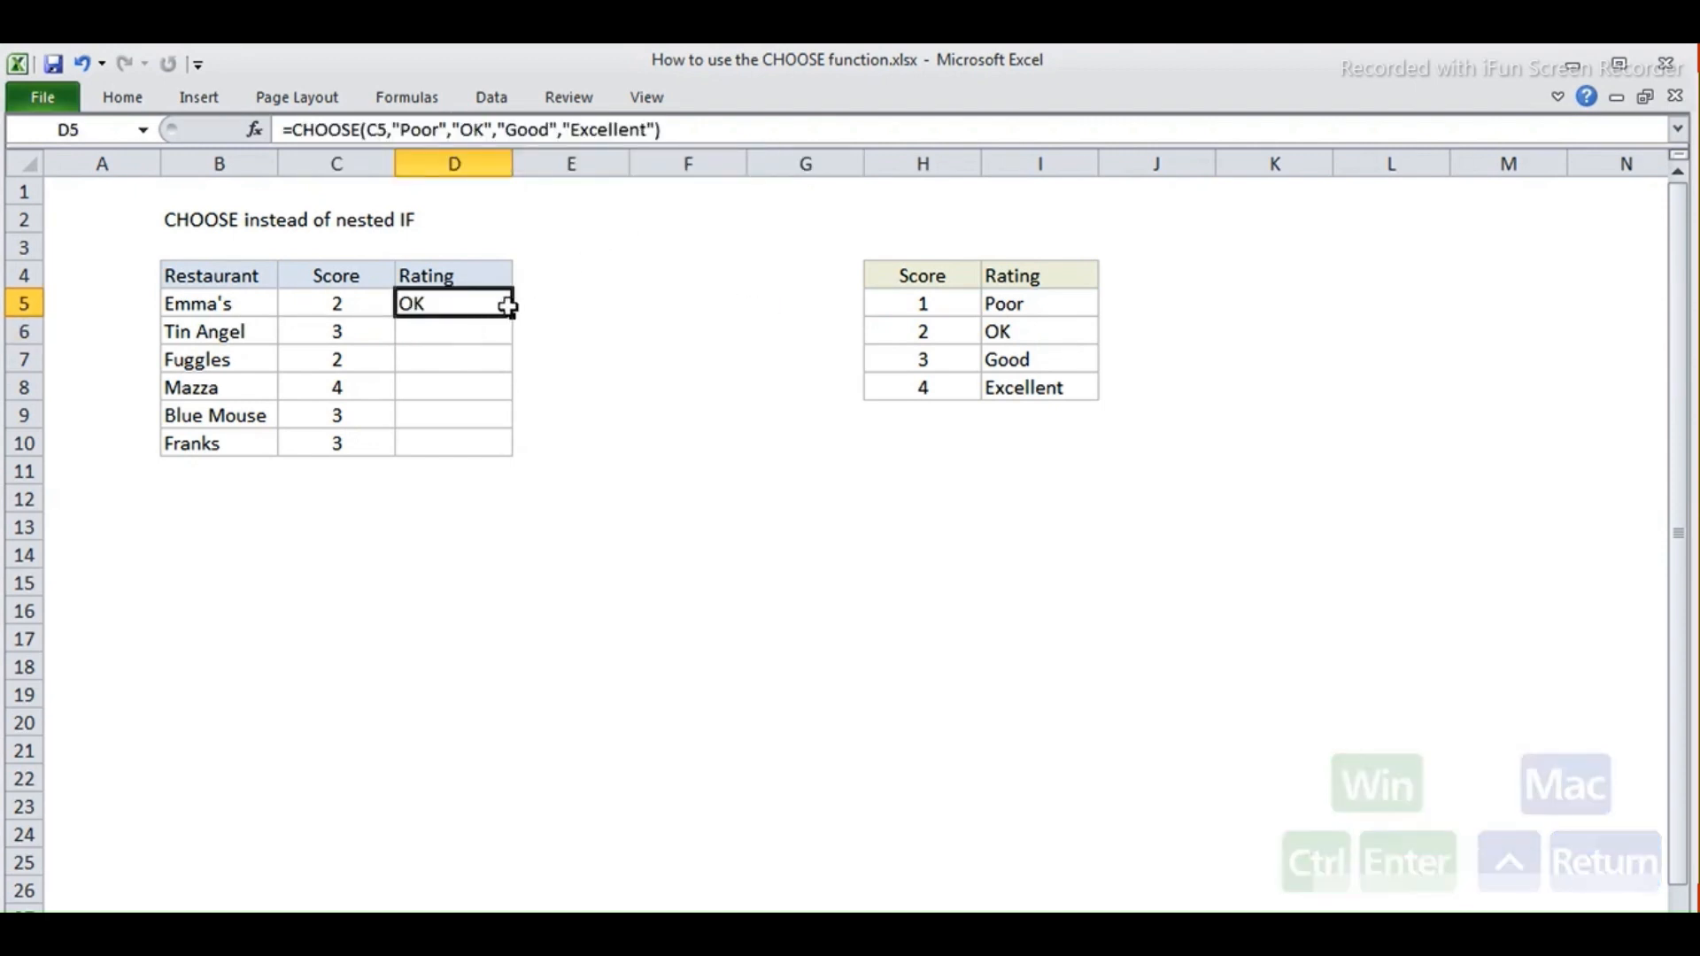
double_click(514, 316)
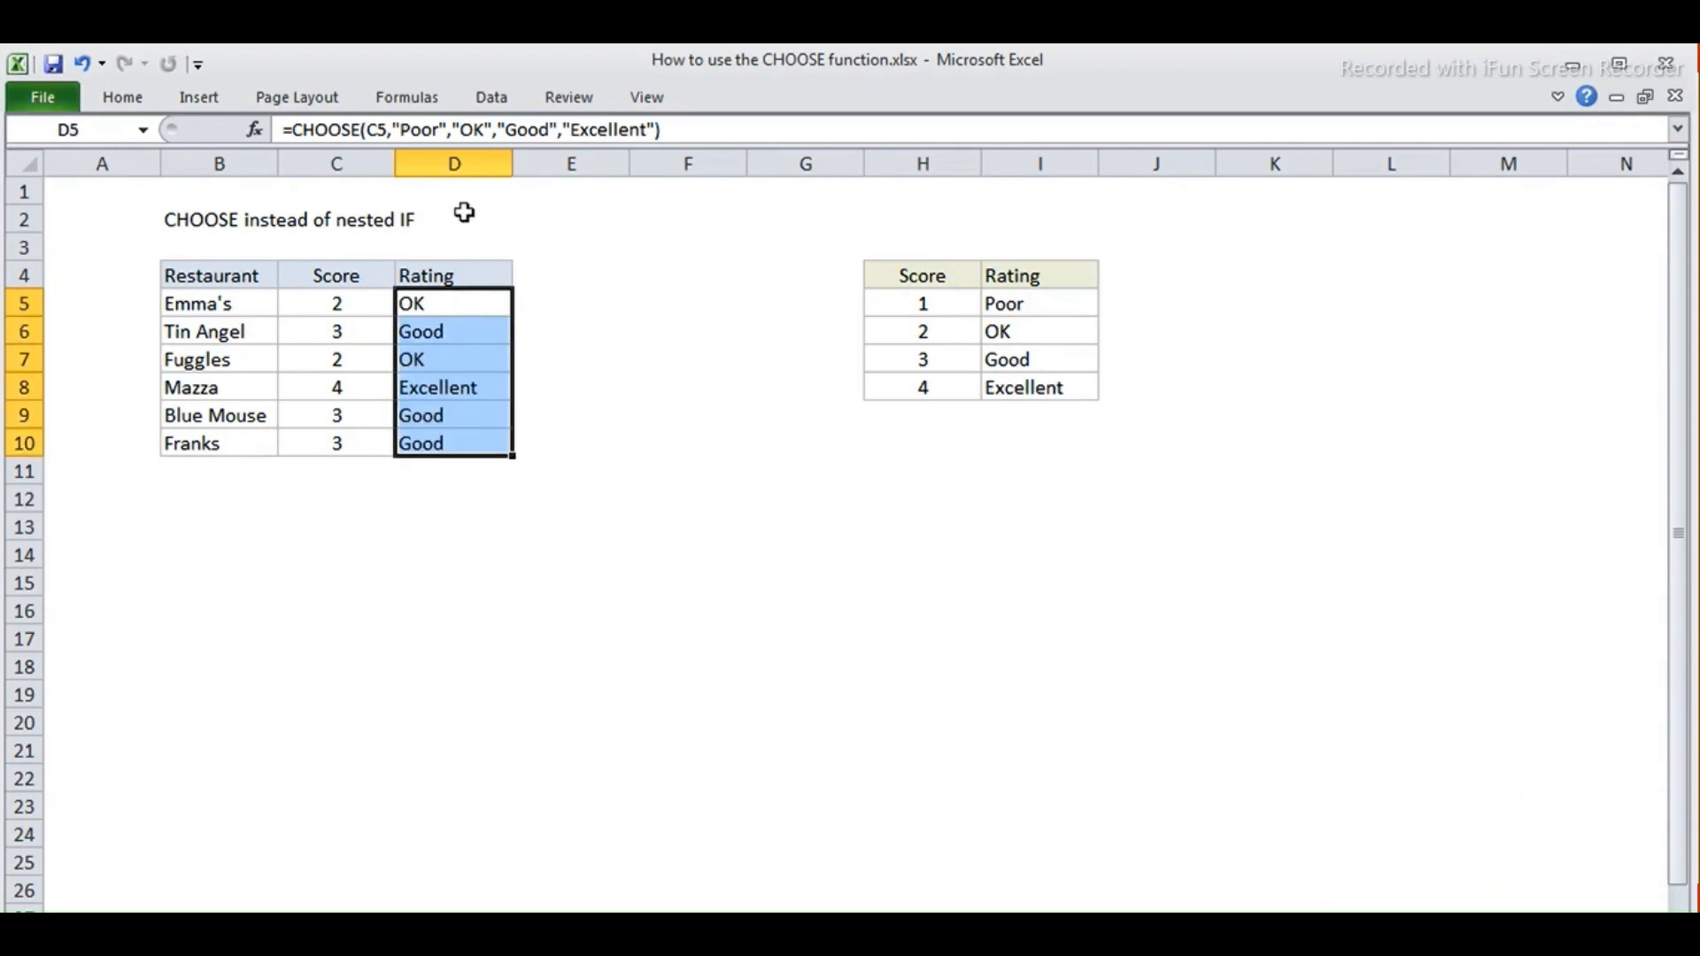
Replace the text values in the CHOOSE formula in D5:D10 with absolute references to the rating cells $I$5, $I$6, $I$7 and $I$8.
left_click_drag(391, 129, 697, 130)
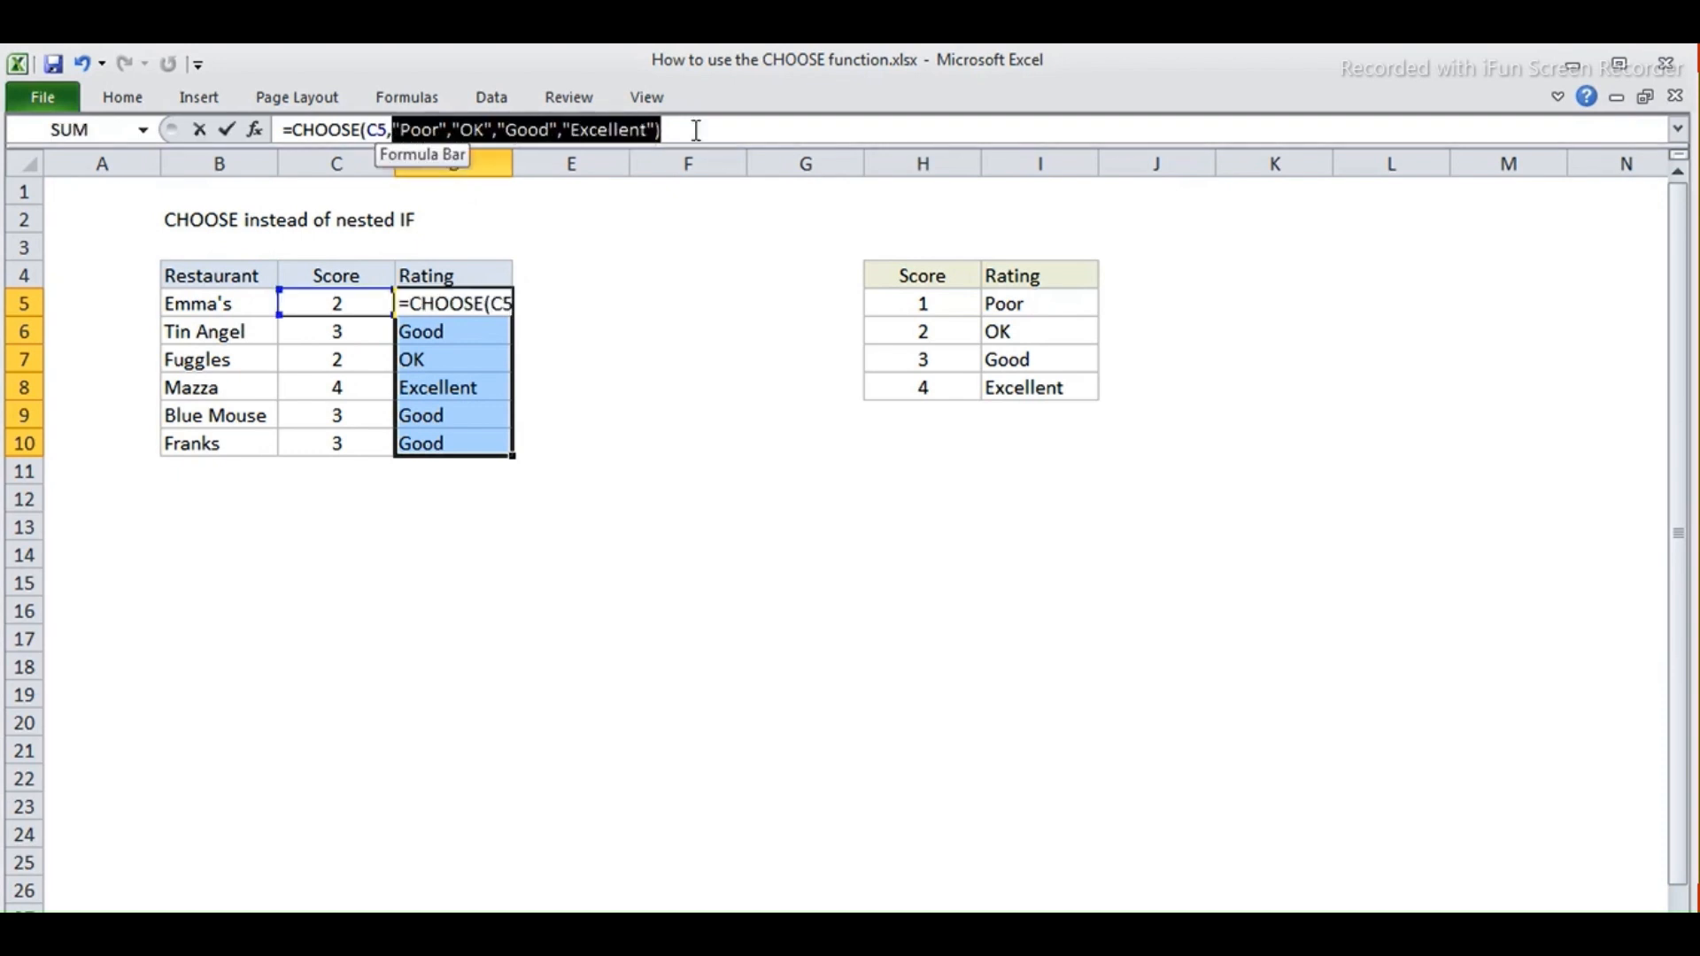
key("BackSpace")
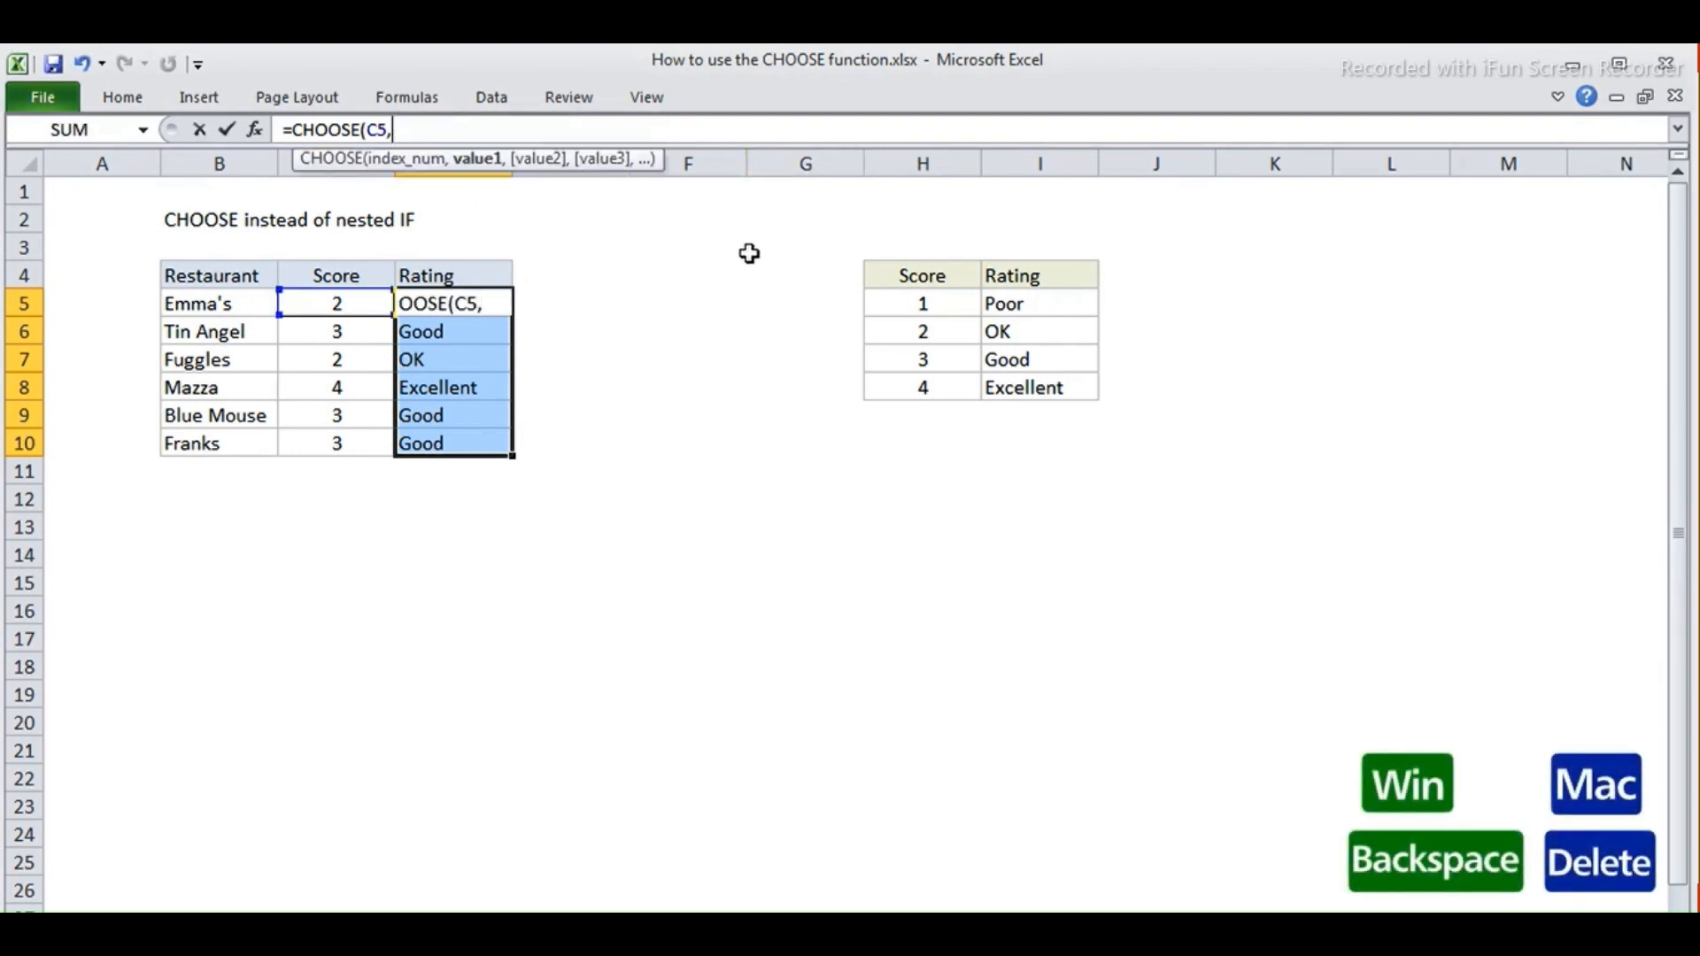
left_click(1043, 299, "ctrl")
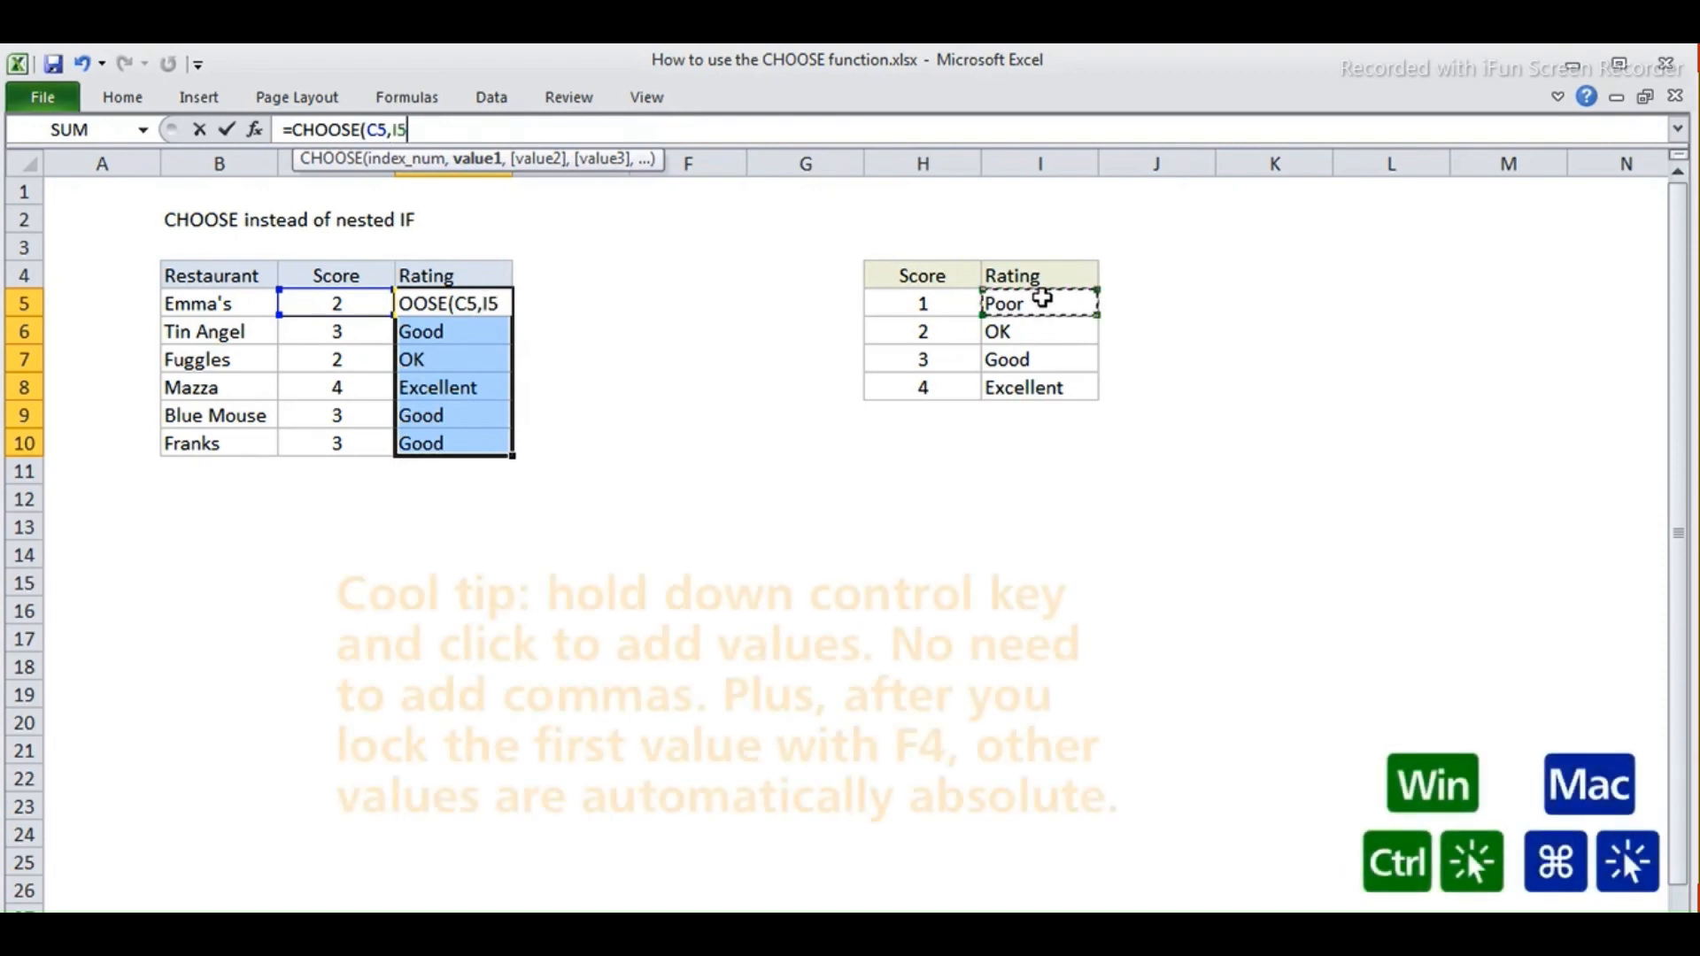
key("F4")
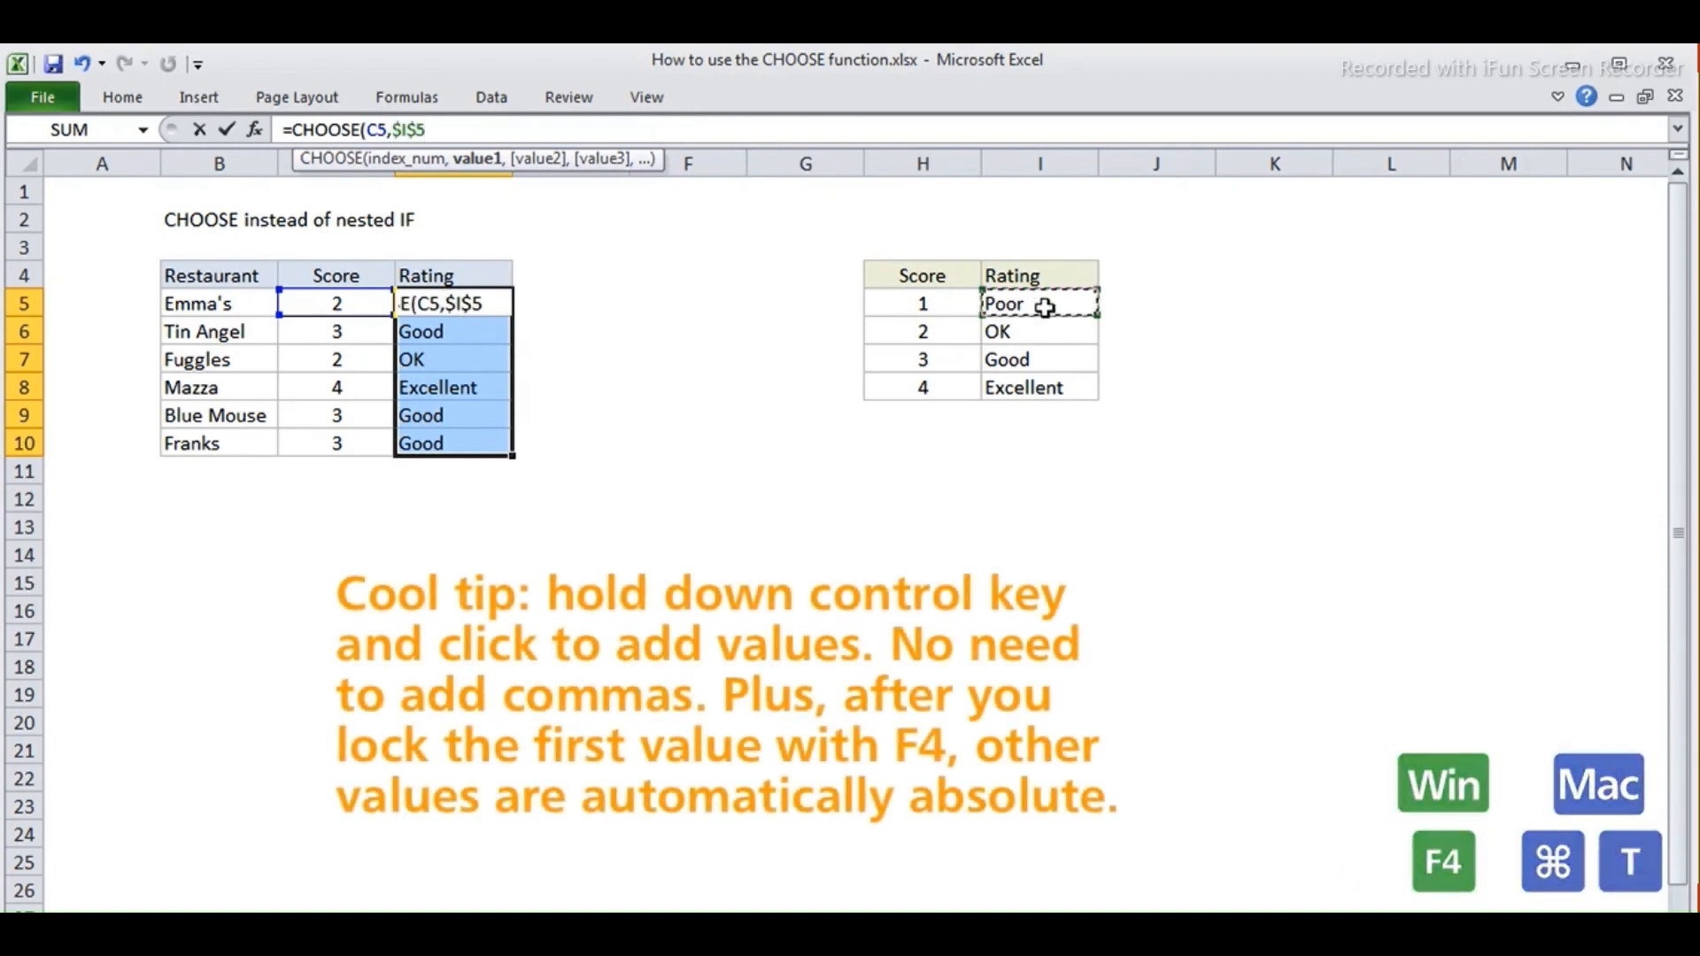
left_click(1048, 329, "ctrl")
left_click(1056, 355, "ctrl")
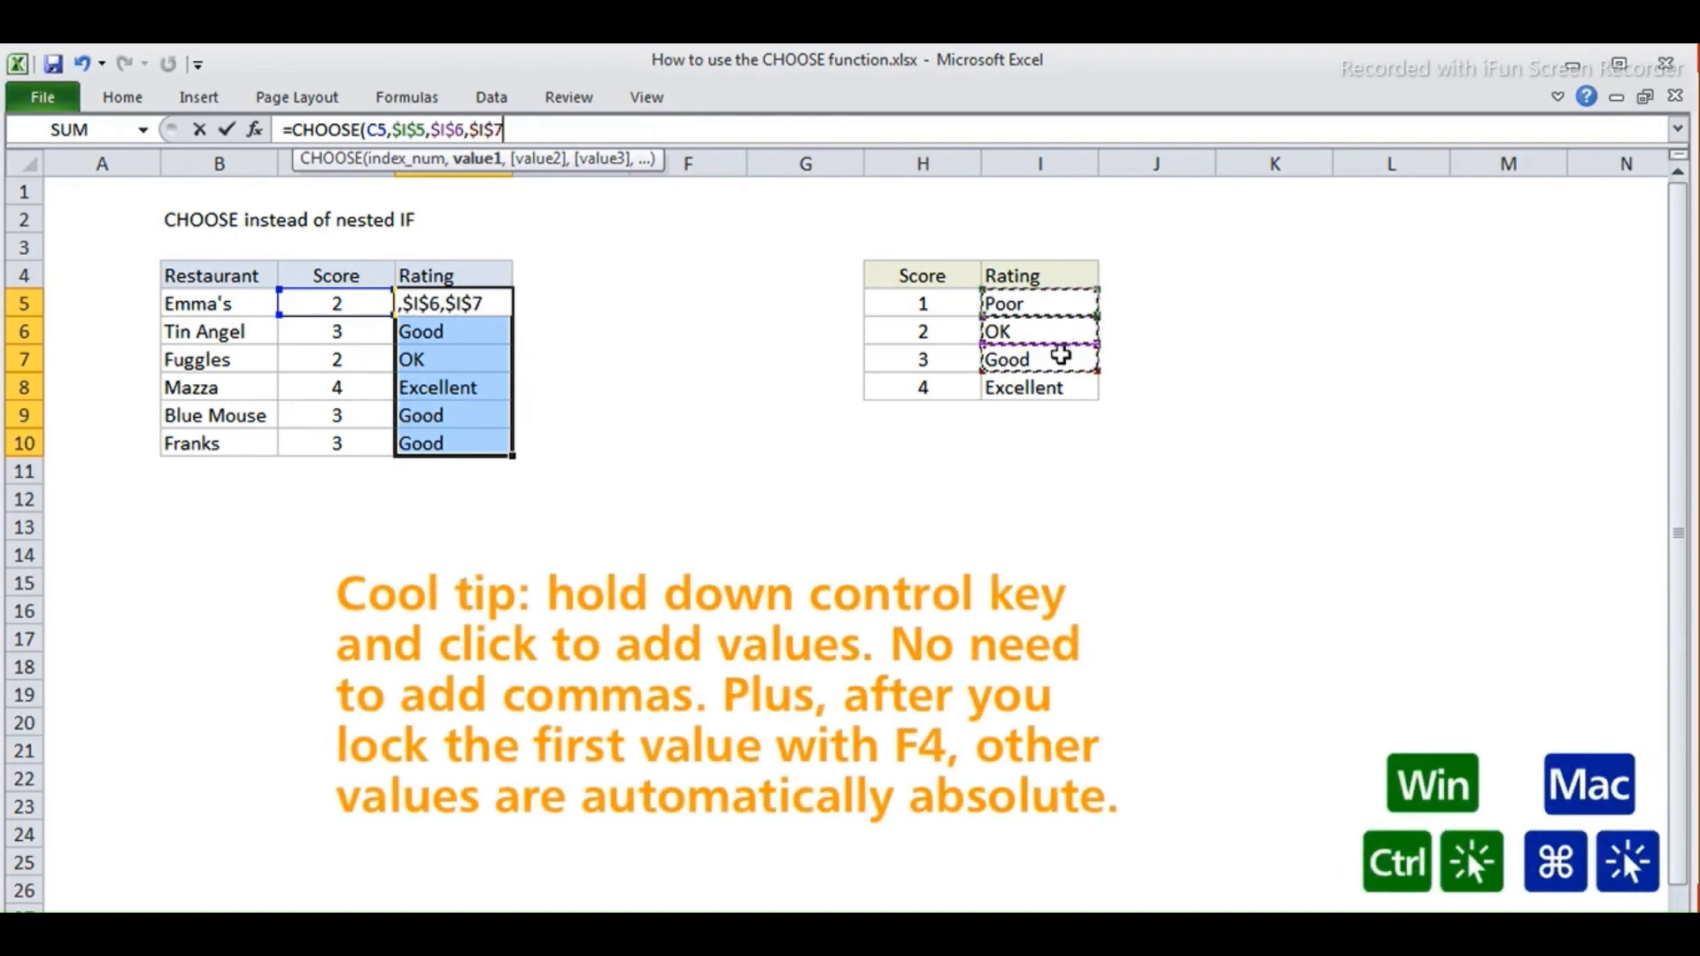
left_click(1065, 390, "ctrl")
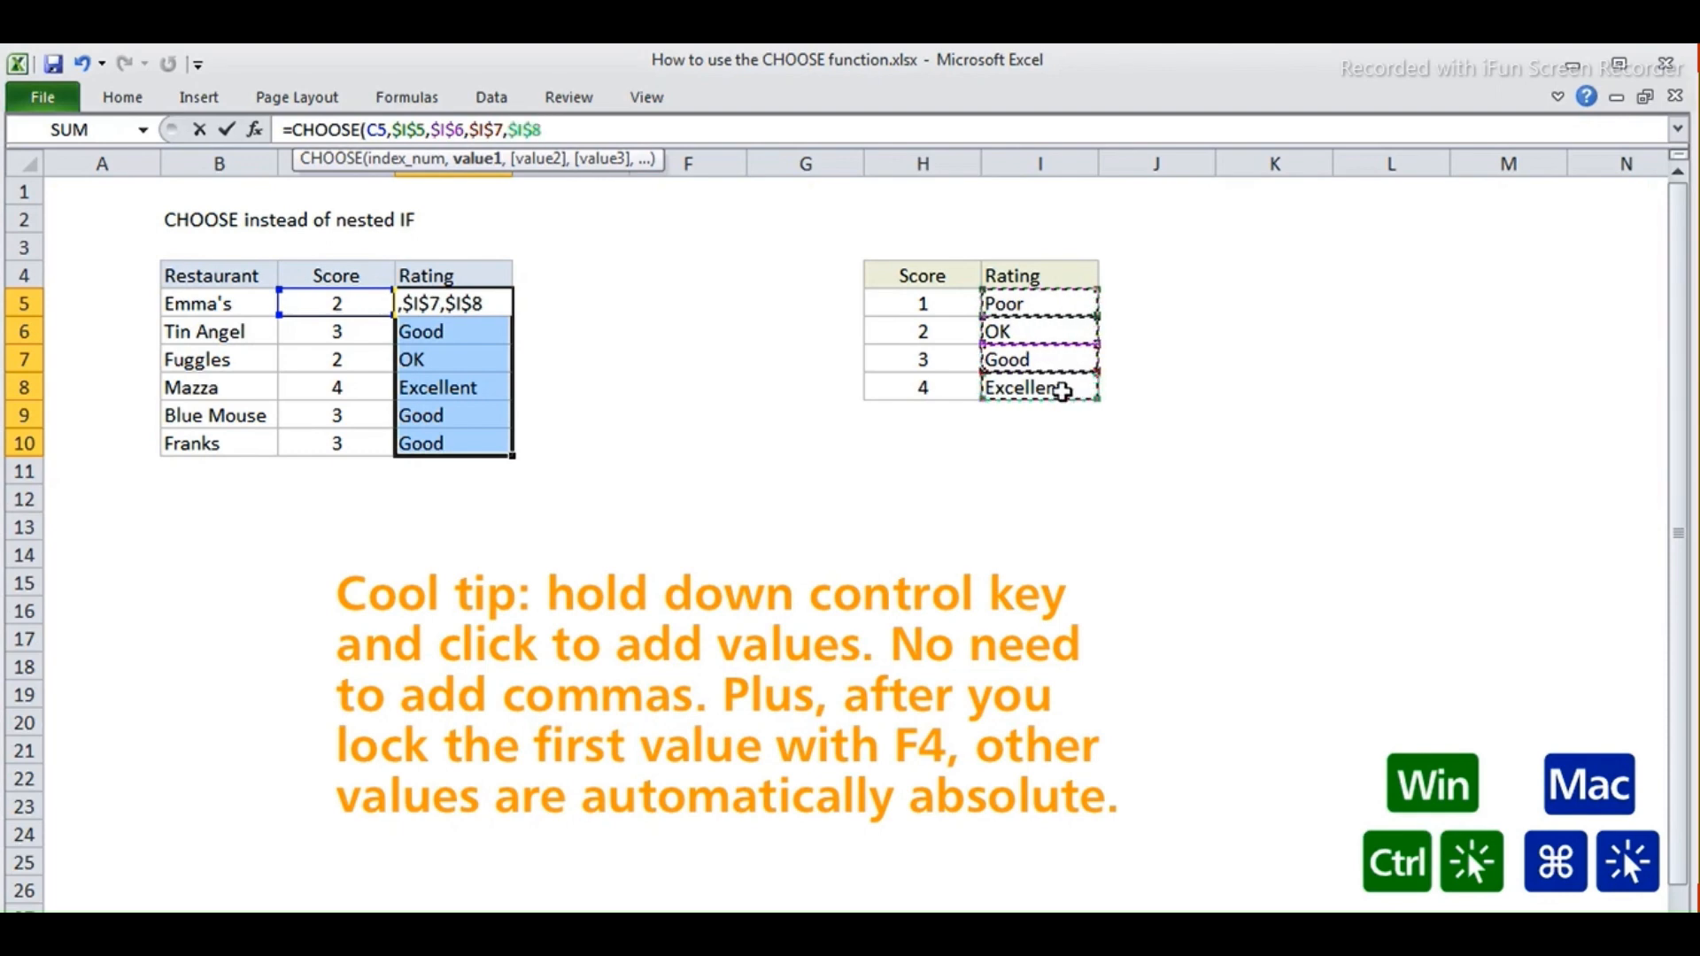
type(")")
key("ctrl+Return")
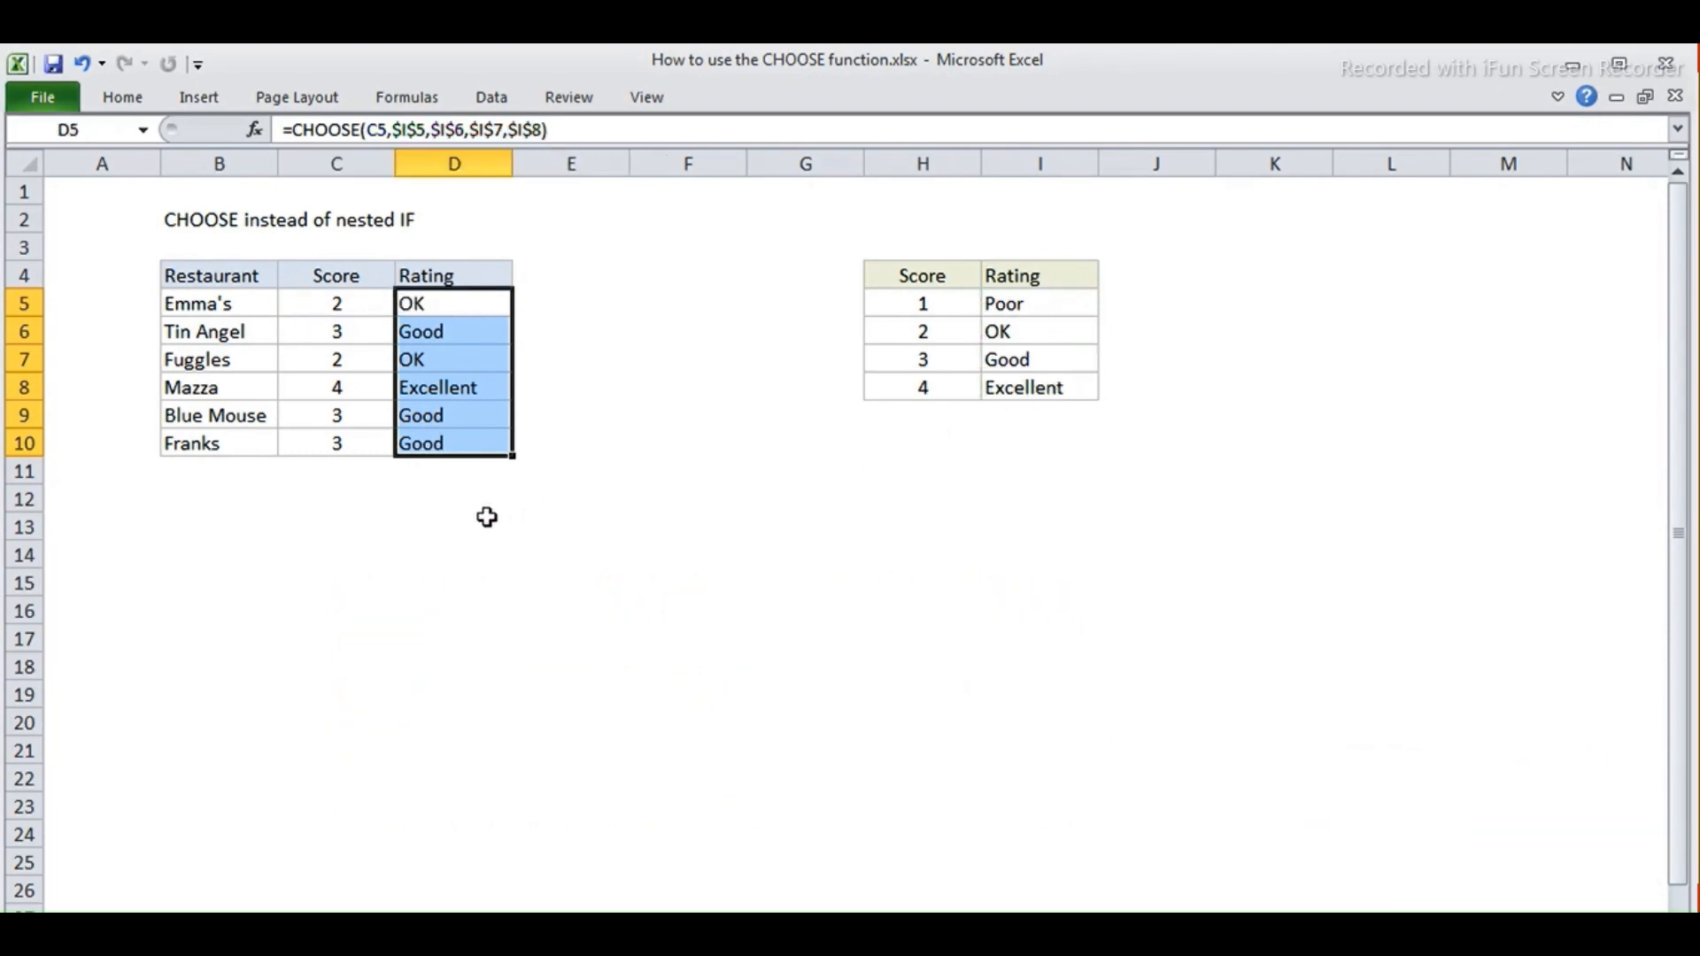
left_click(465, 502)
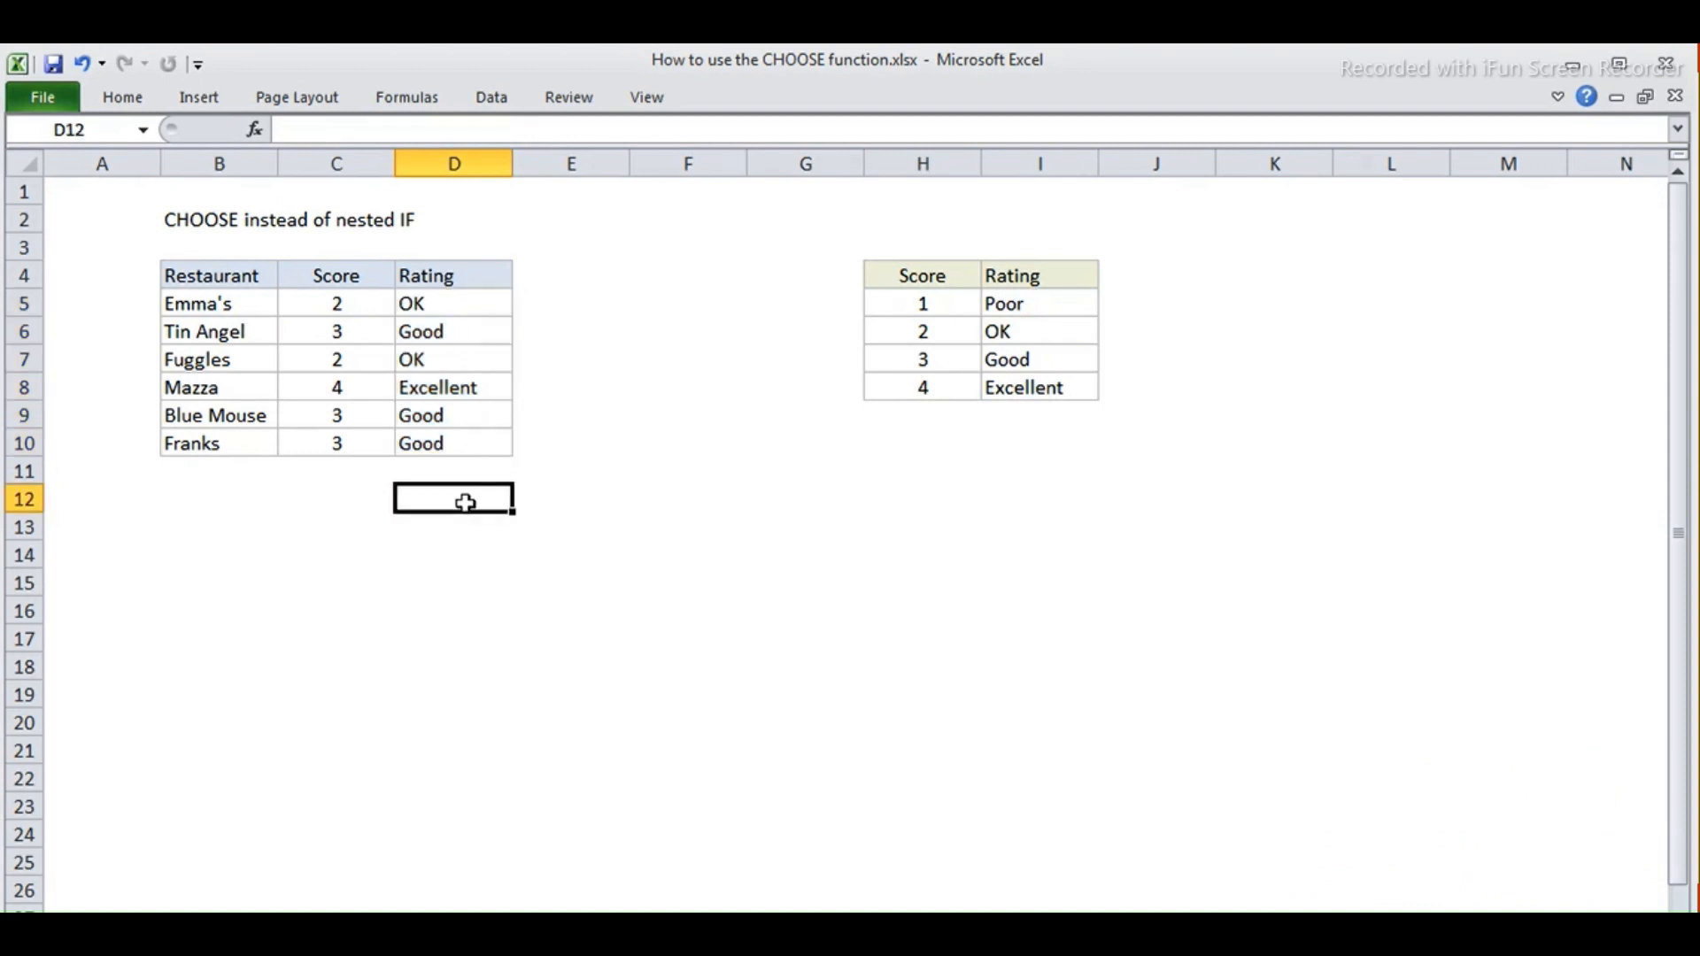
Change the rating for score 4 in cell I8 of the lookup table to Awesome.
left_click(1009, 390)
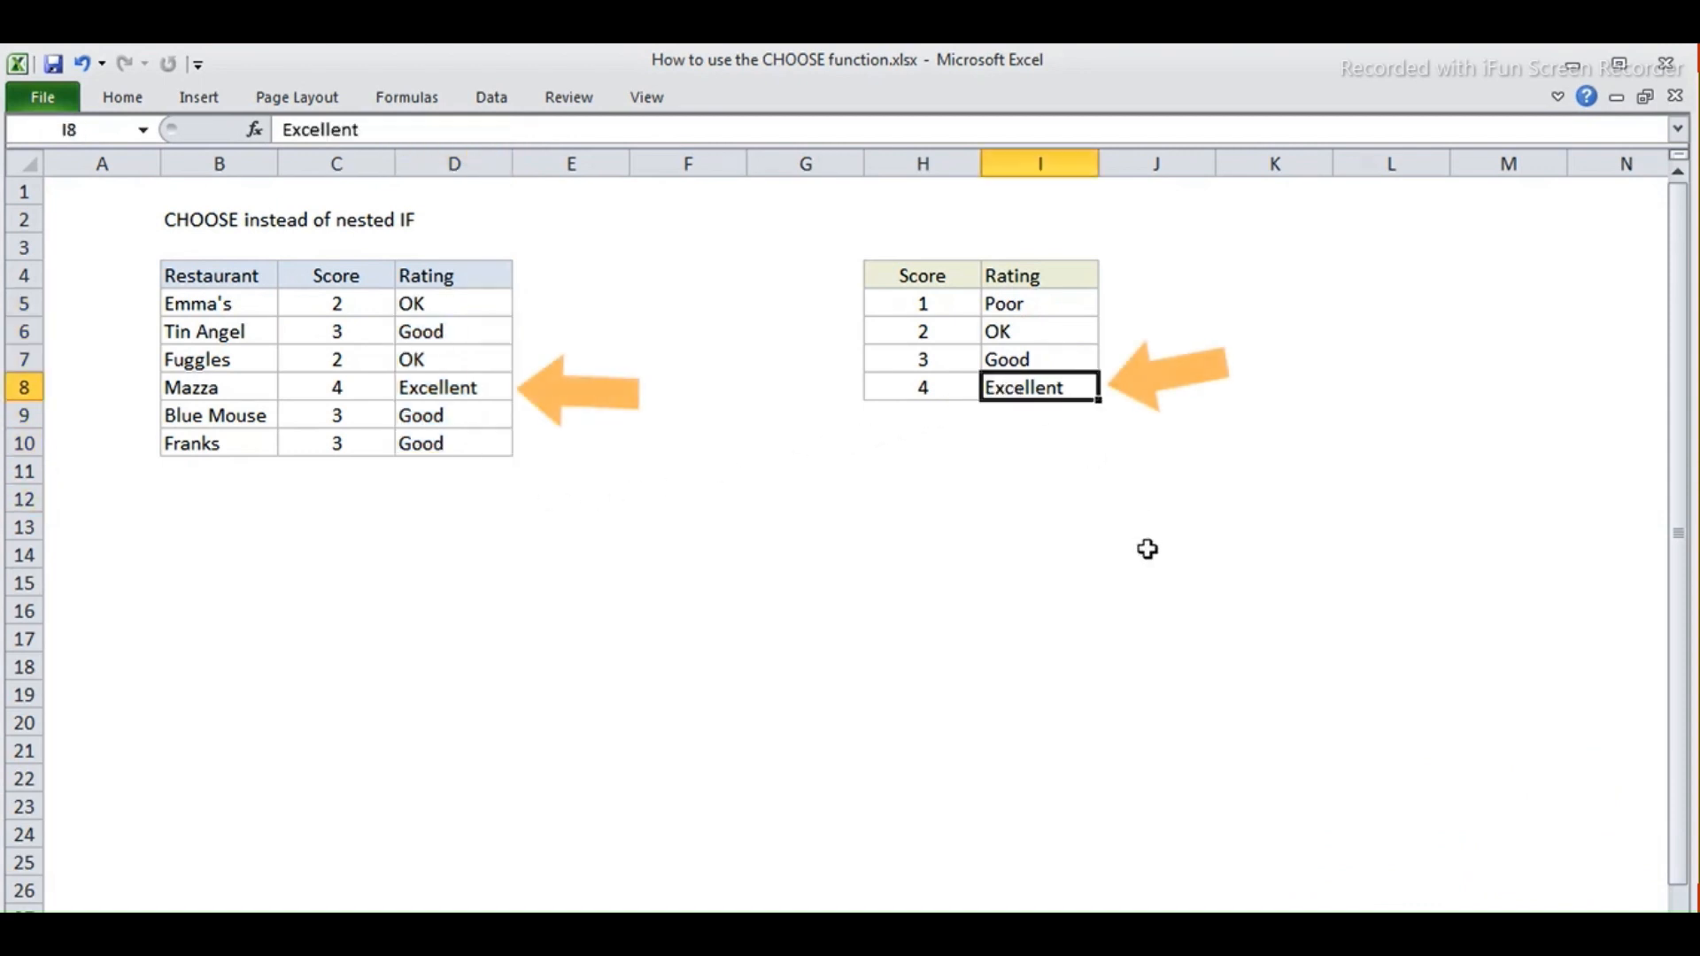
type("Awesome")
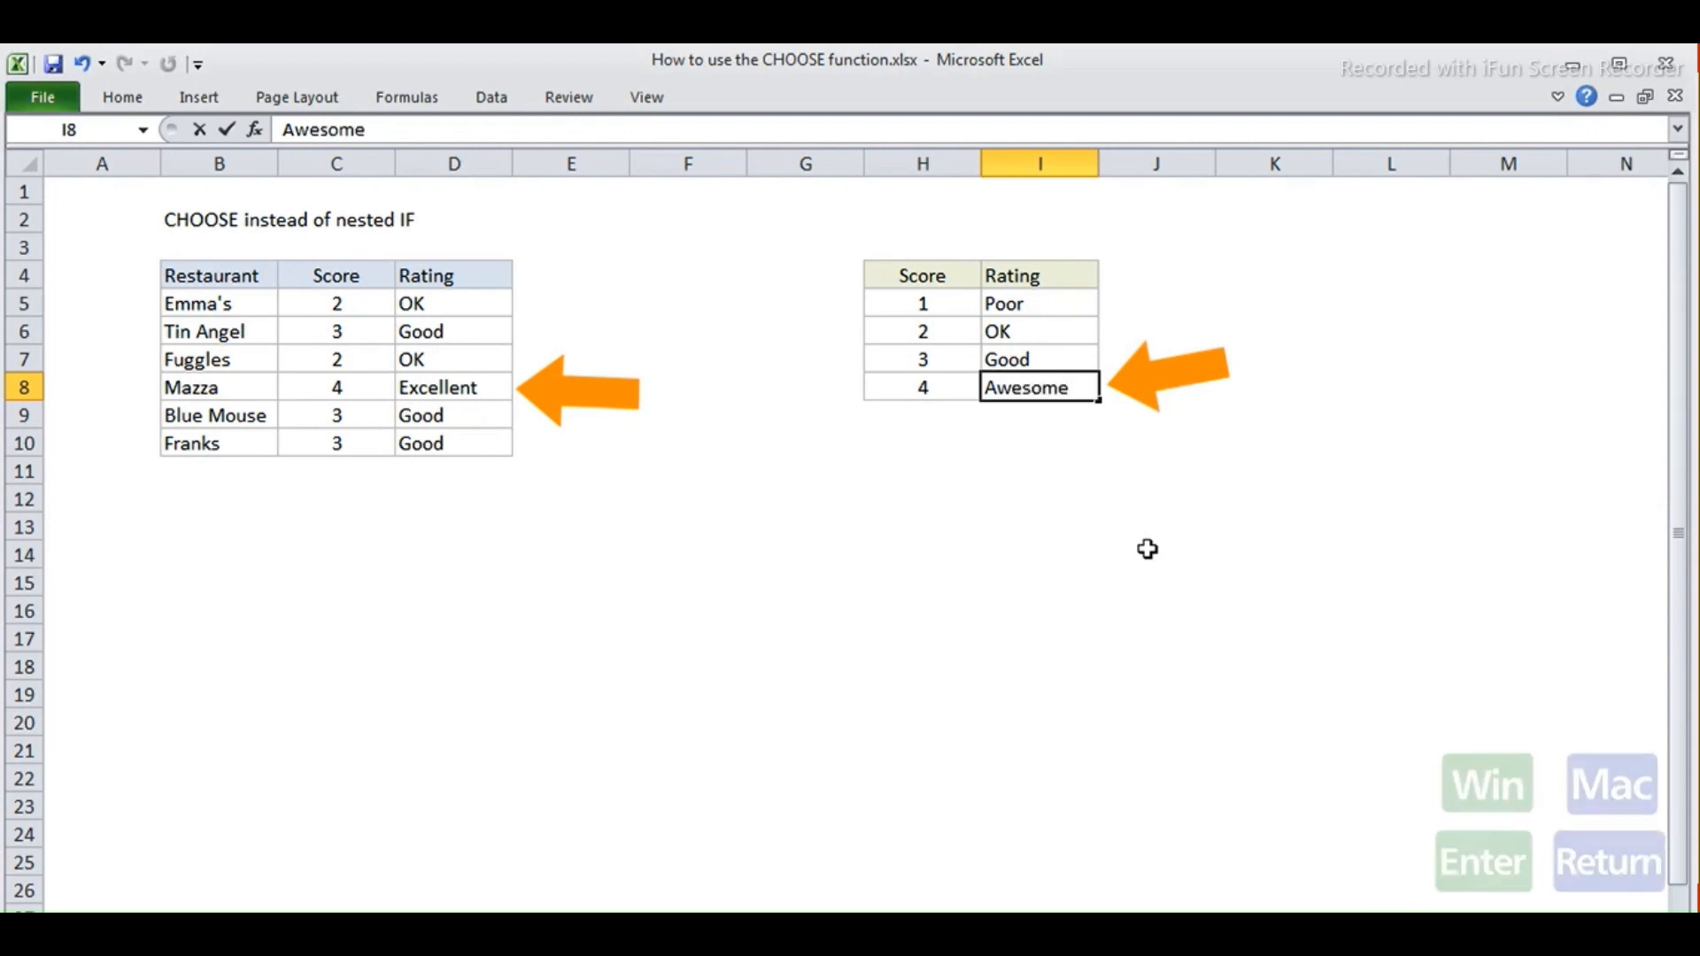
key("Return")
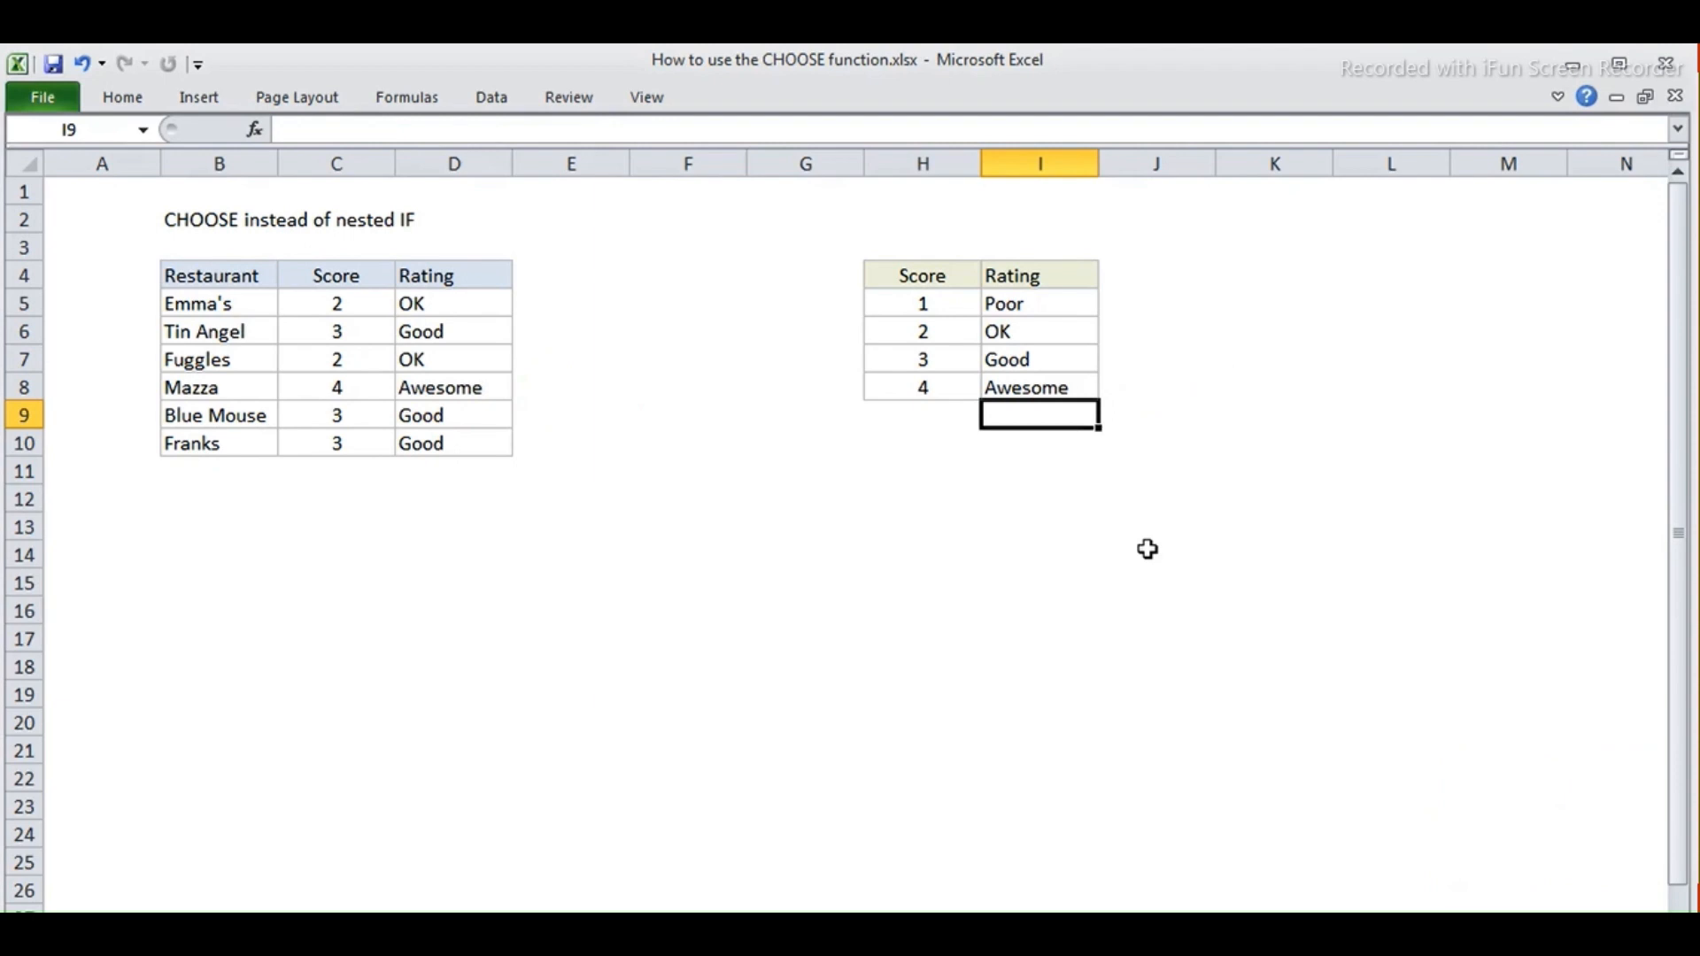
On the "CHOOSE to assign quarter" sheet, fill the Quarter cells C5:C16 with =MONTH(B5).
key("ctrl+Page_Down")
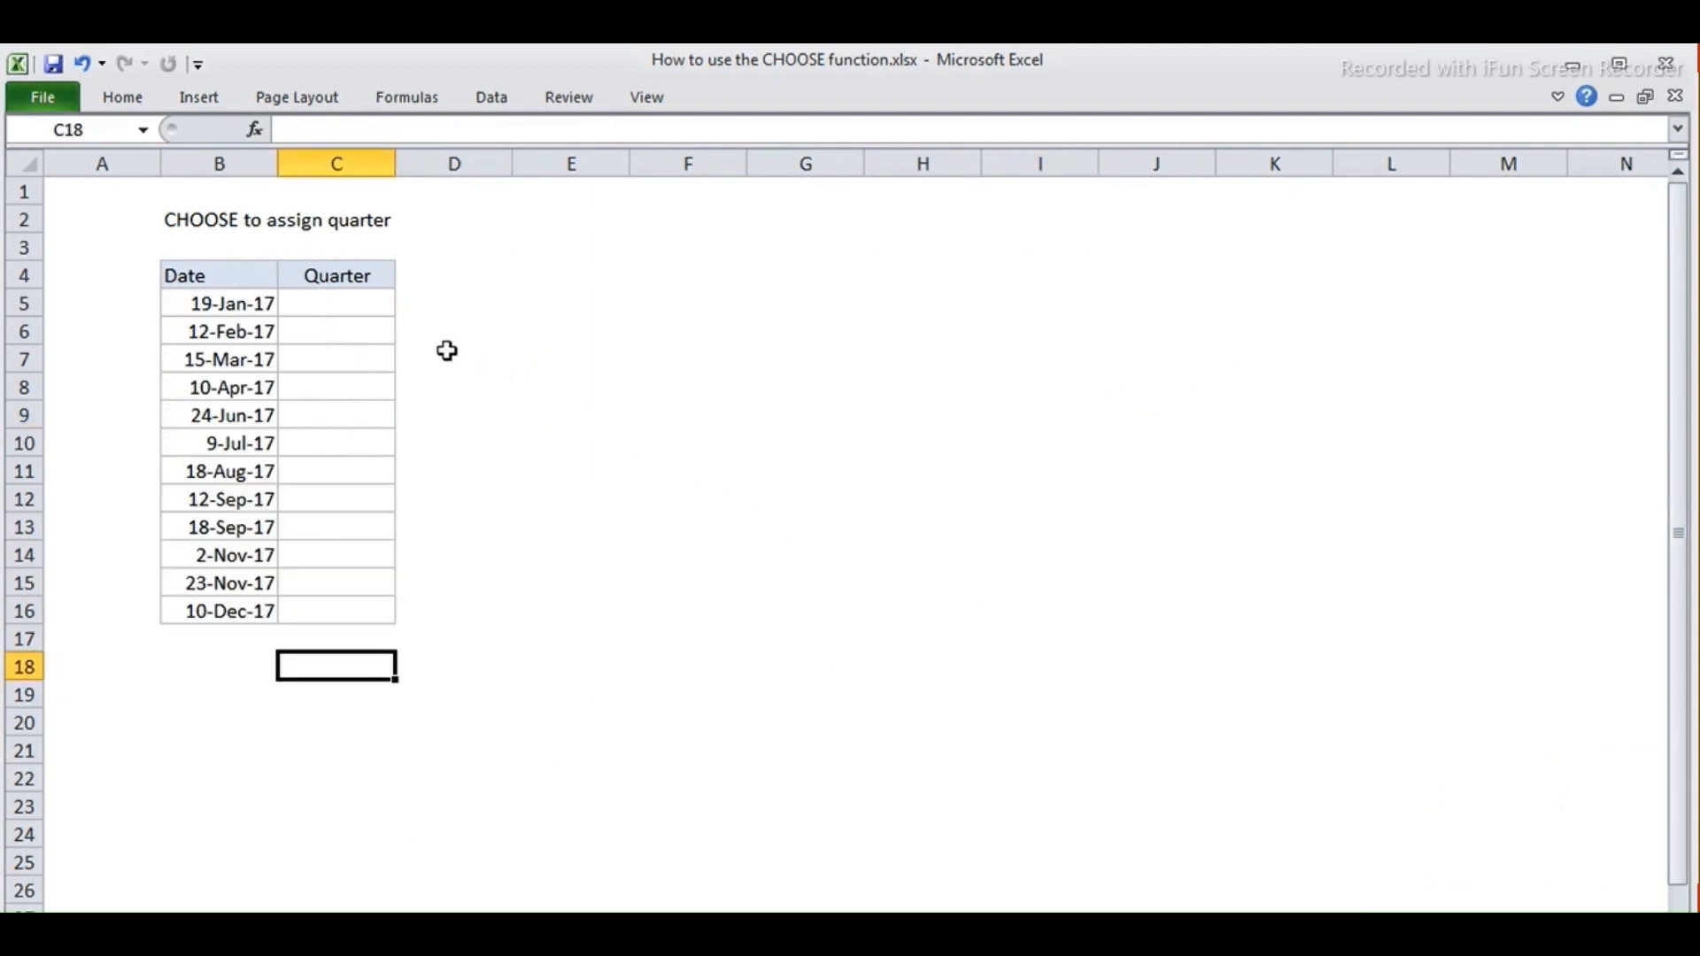
left_click_drag(355, 302, 354, 604)
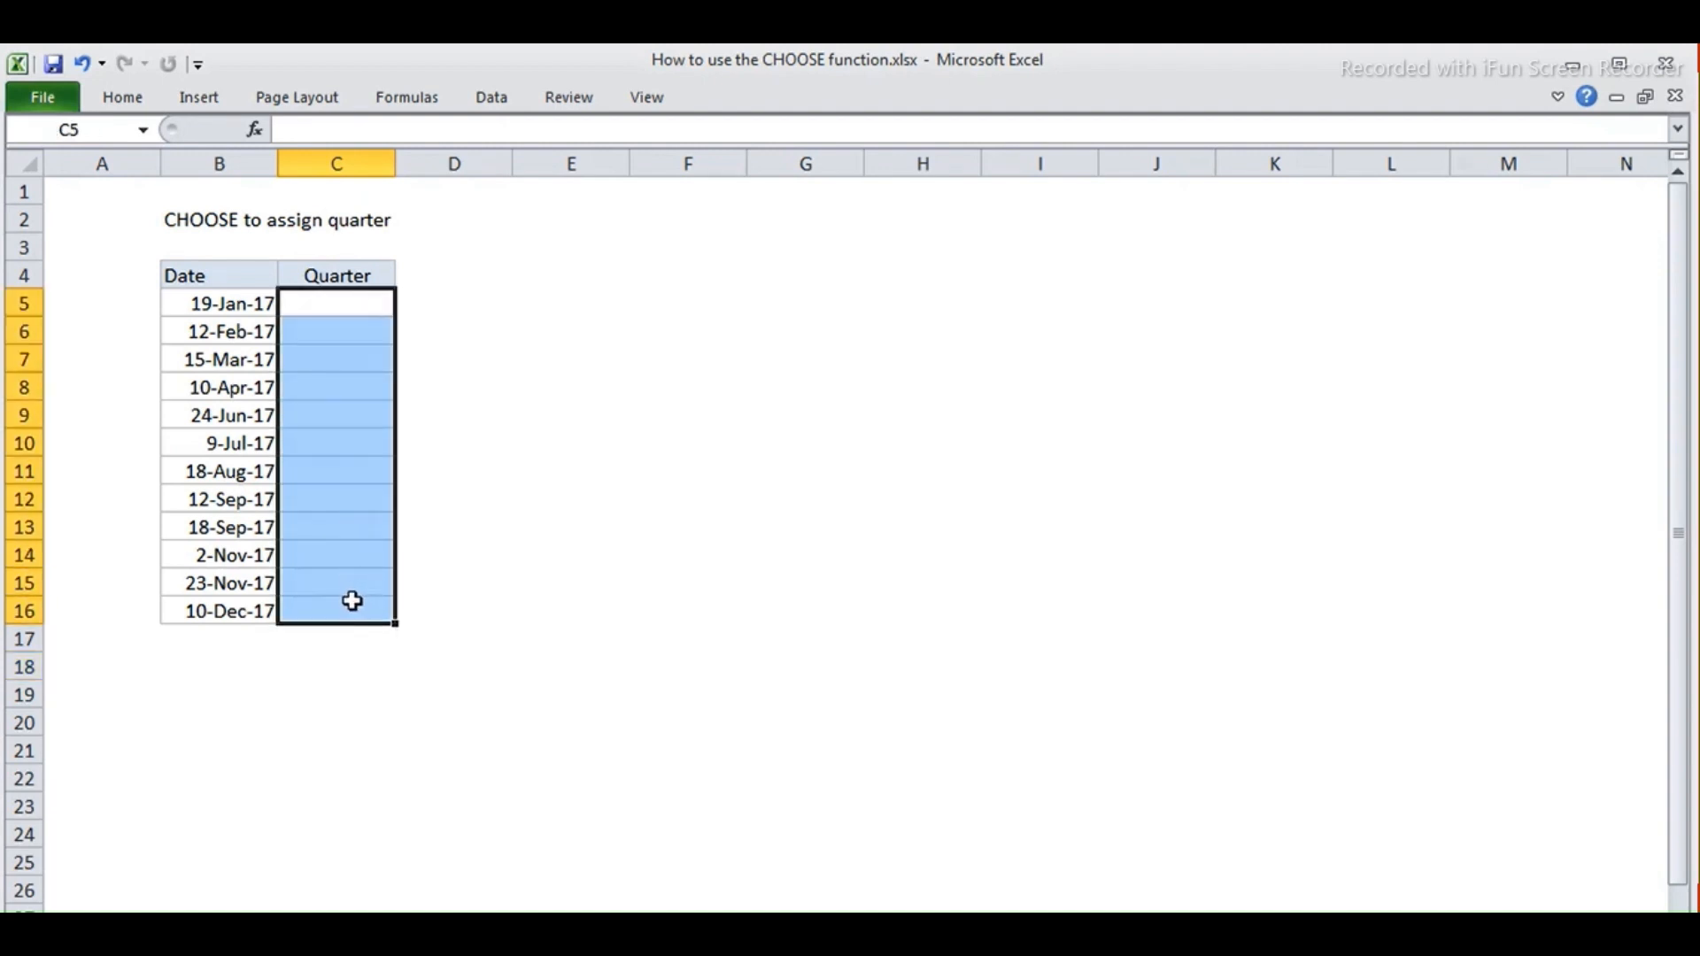
type("=m")
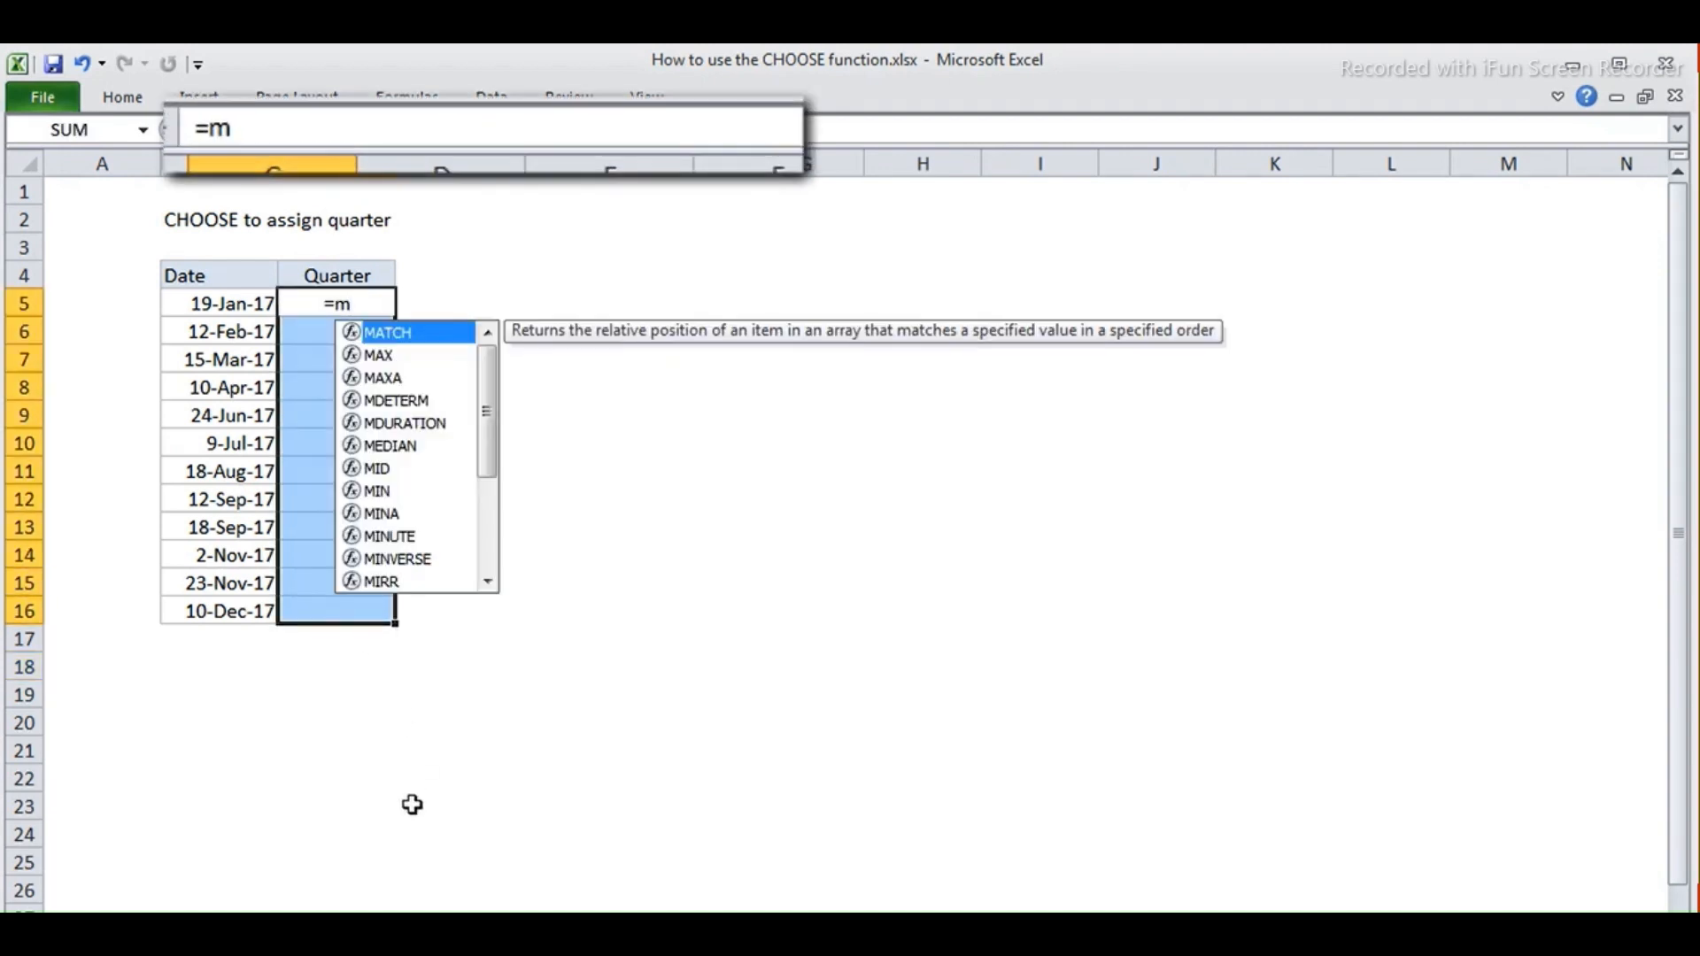
type("on")
key("Tab")
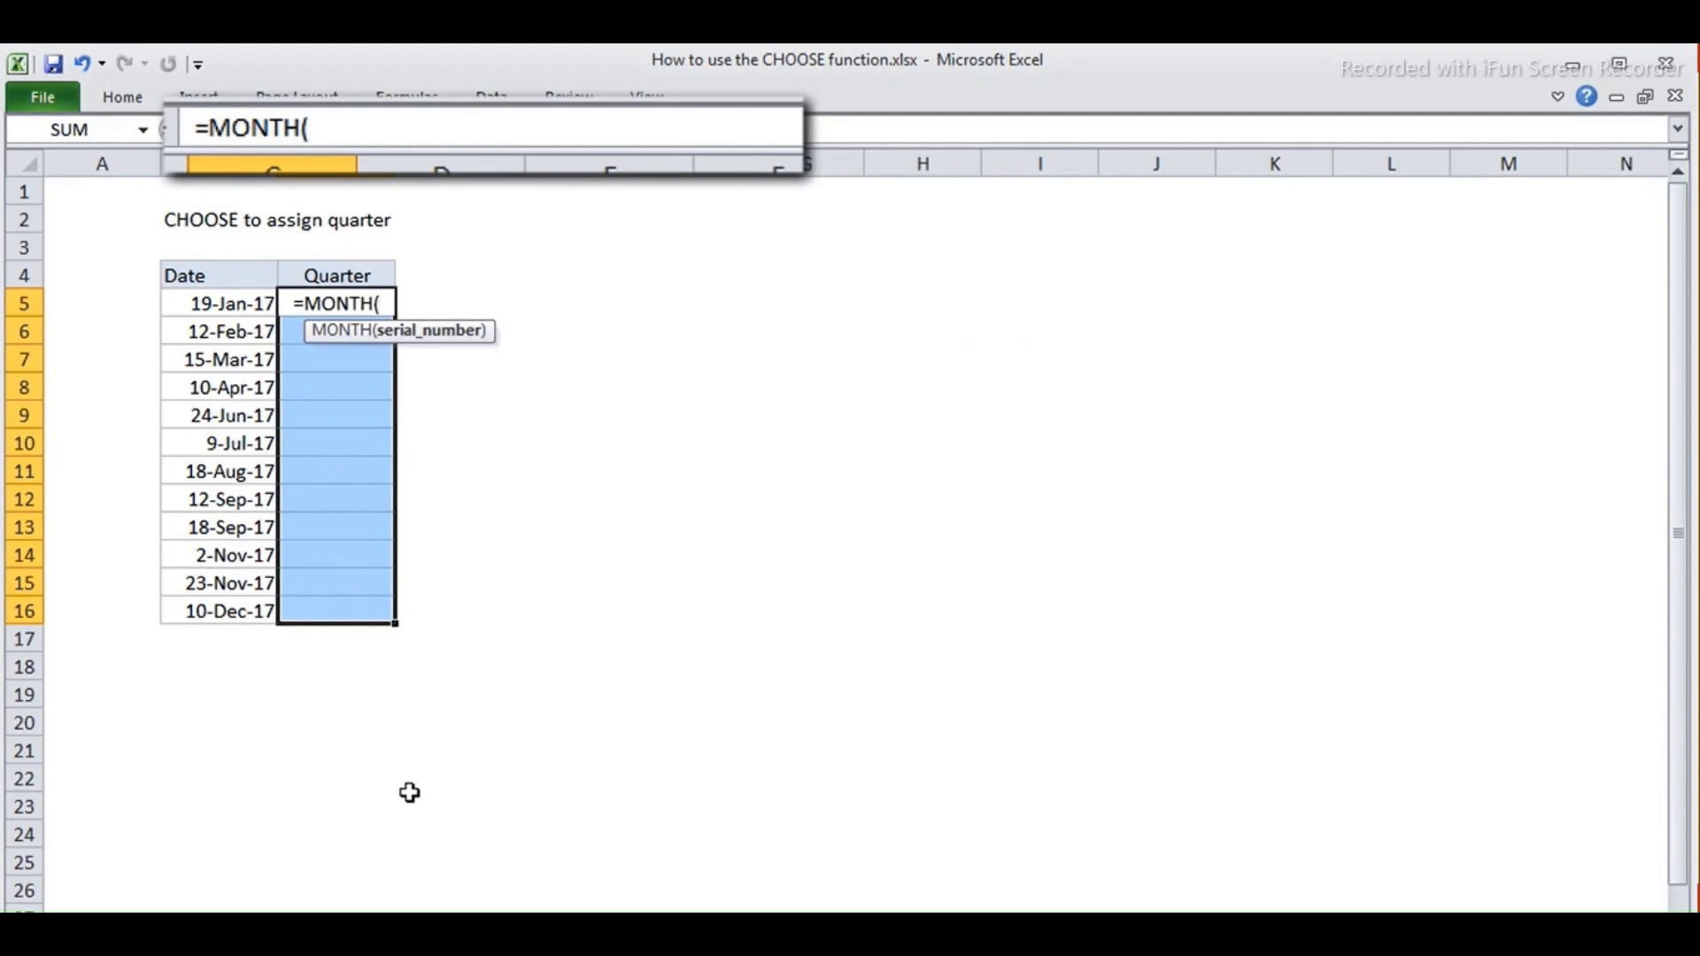
left_click(221, 308)
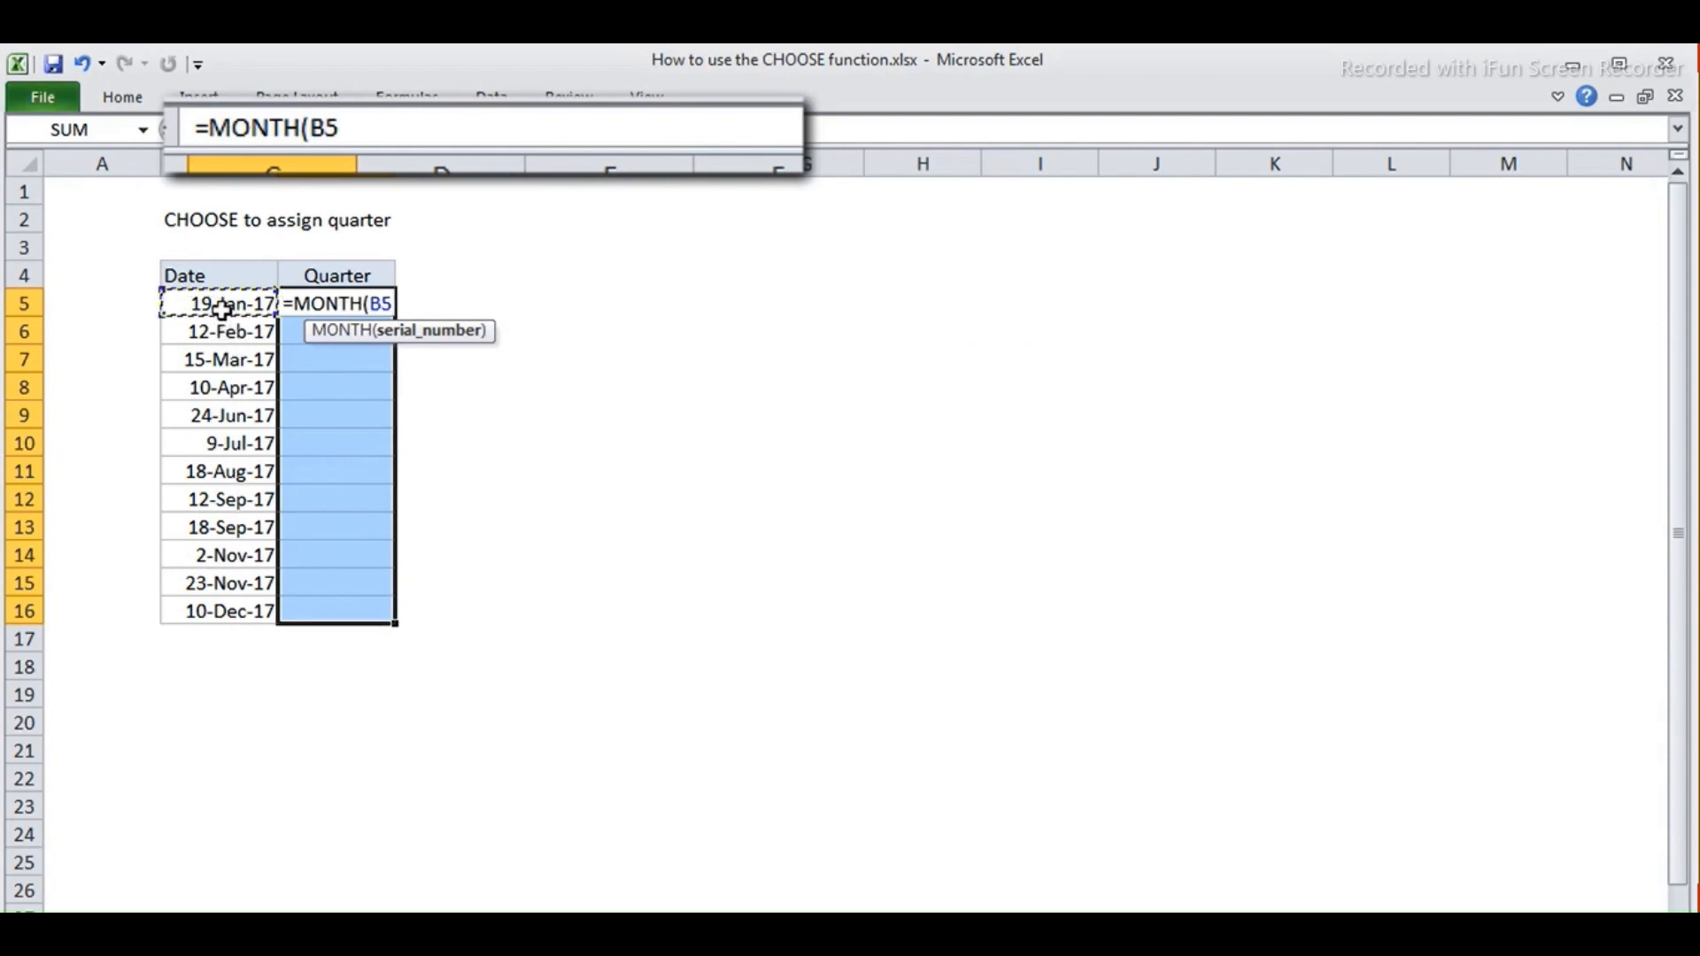
key("ctrl+Return")
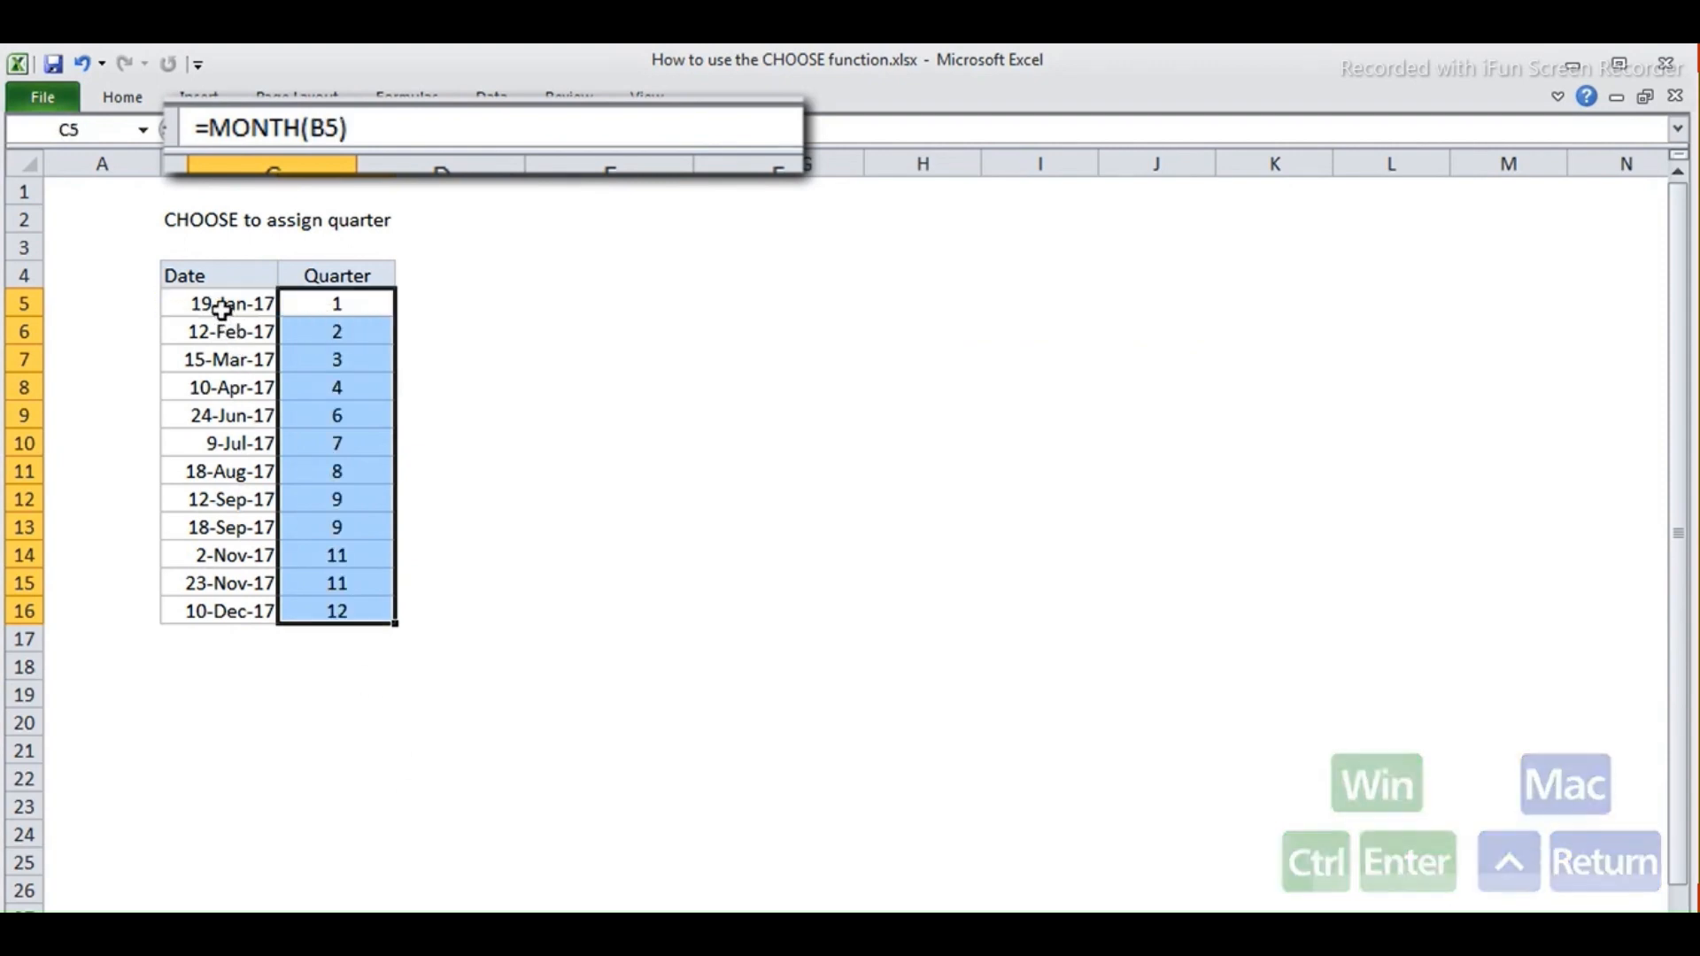
Wrap the MONTH formula in C5:C16 with CHOOSE, making it =CHOOSE(MONTH(B5),1,1,1,2,2,2,3,3,3,4,4,4).
left_click(212, 128)
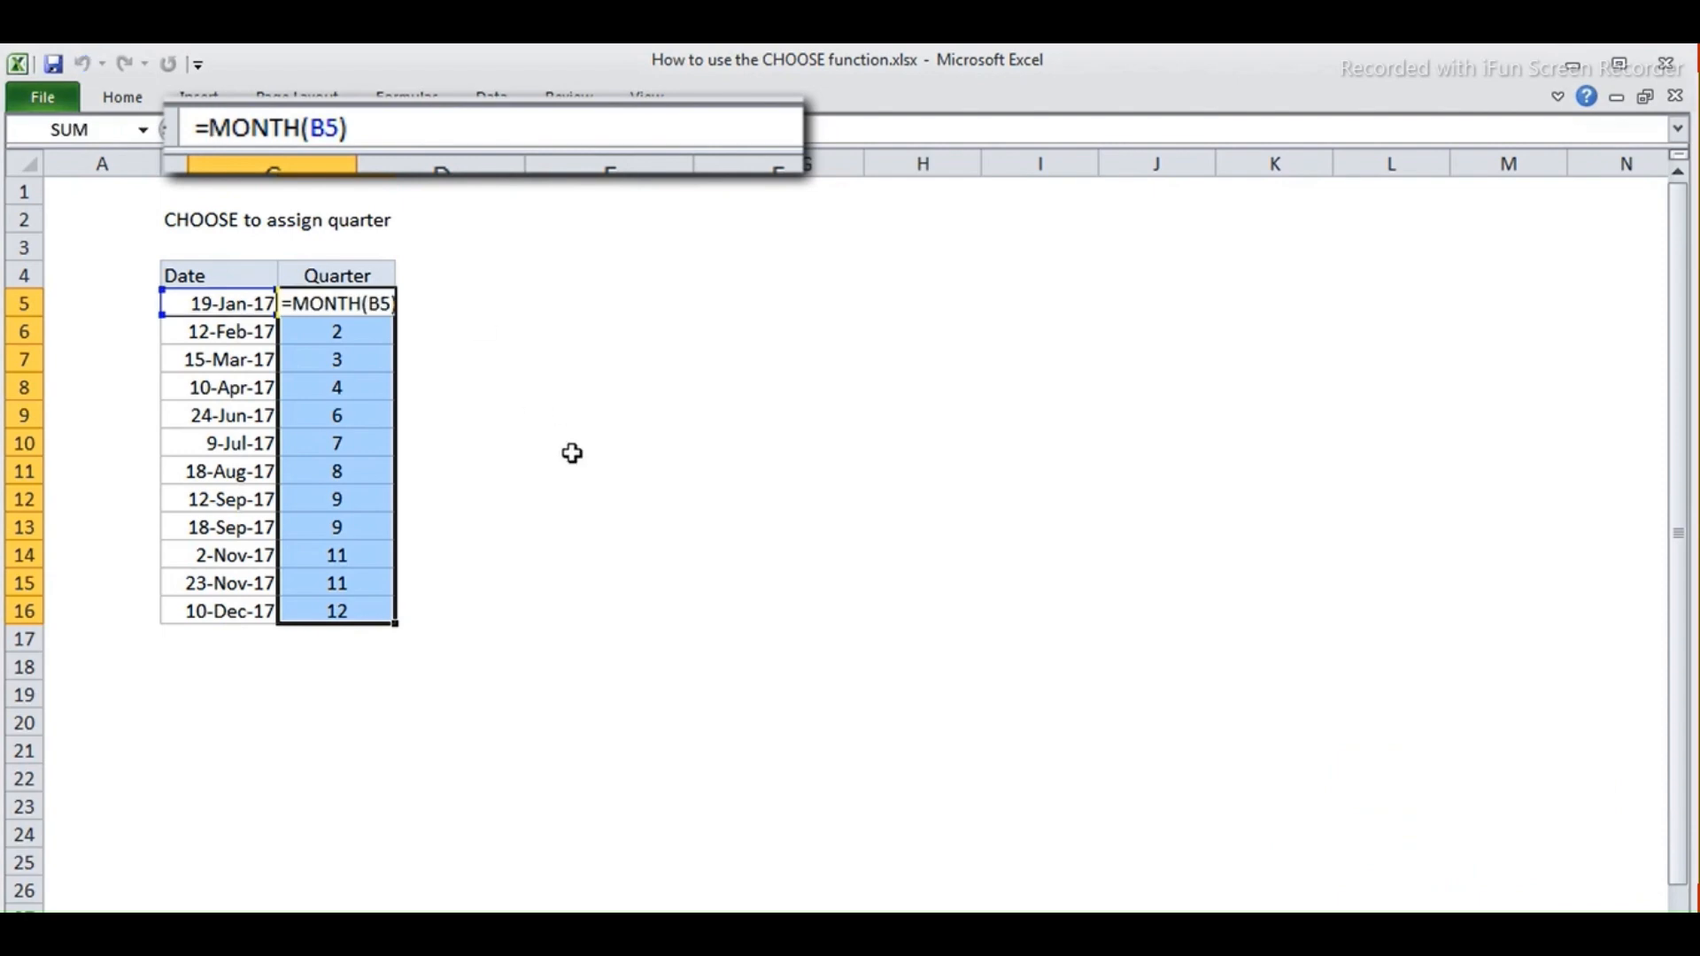
type("CHOOSE(")
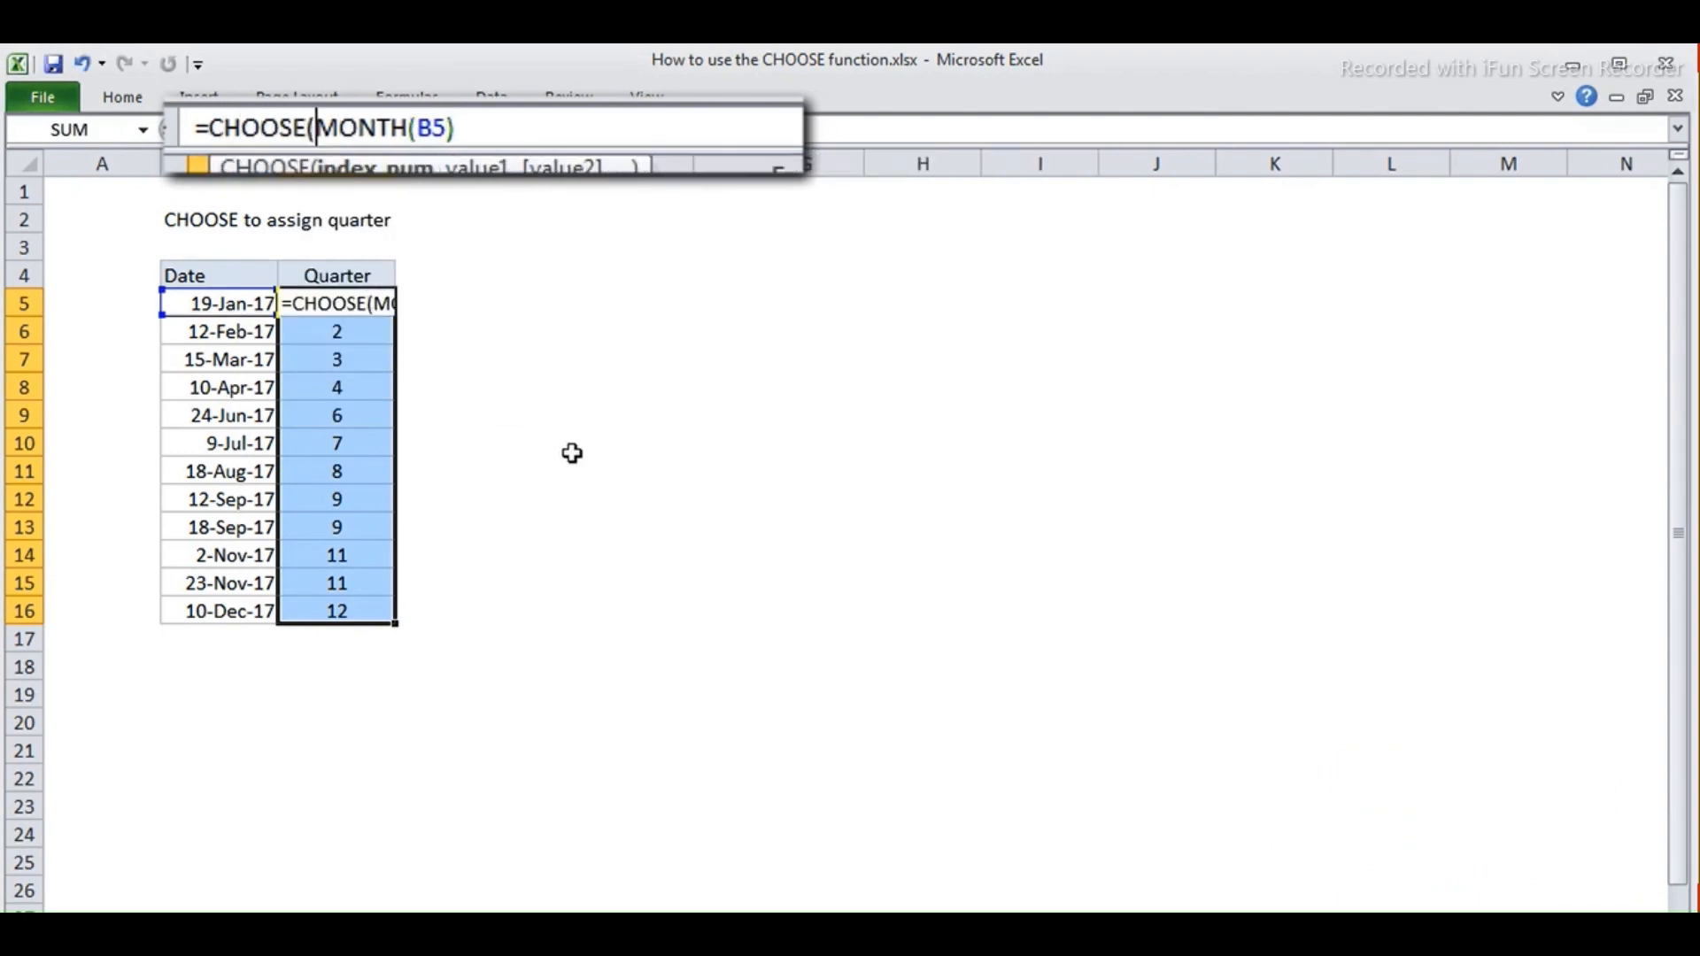
left_click(517, 115)
type(",1,")
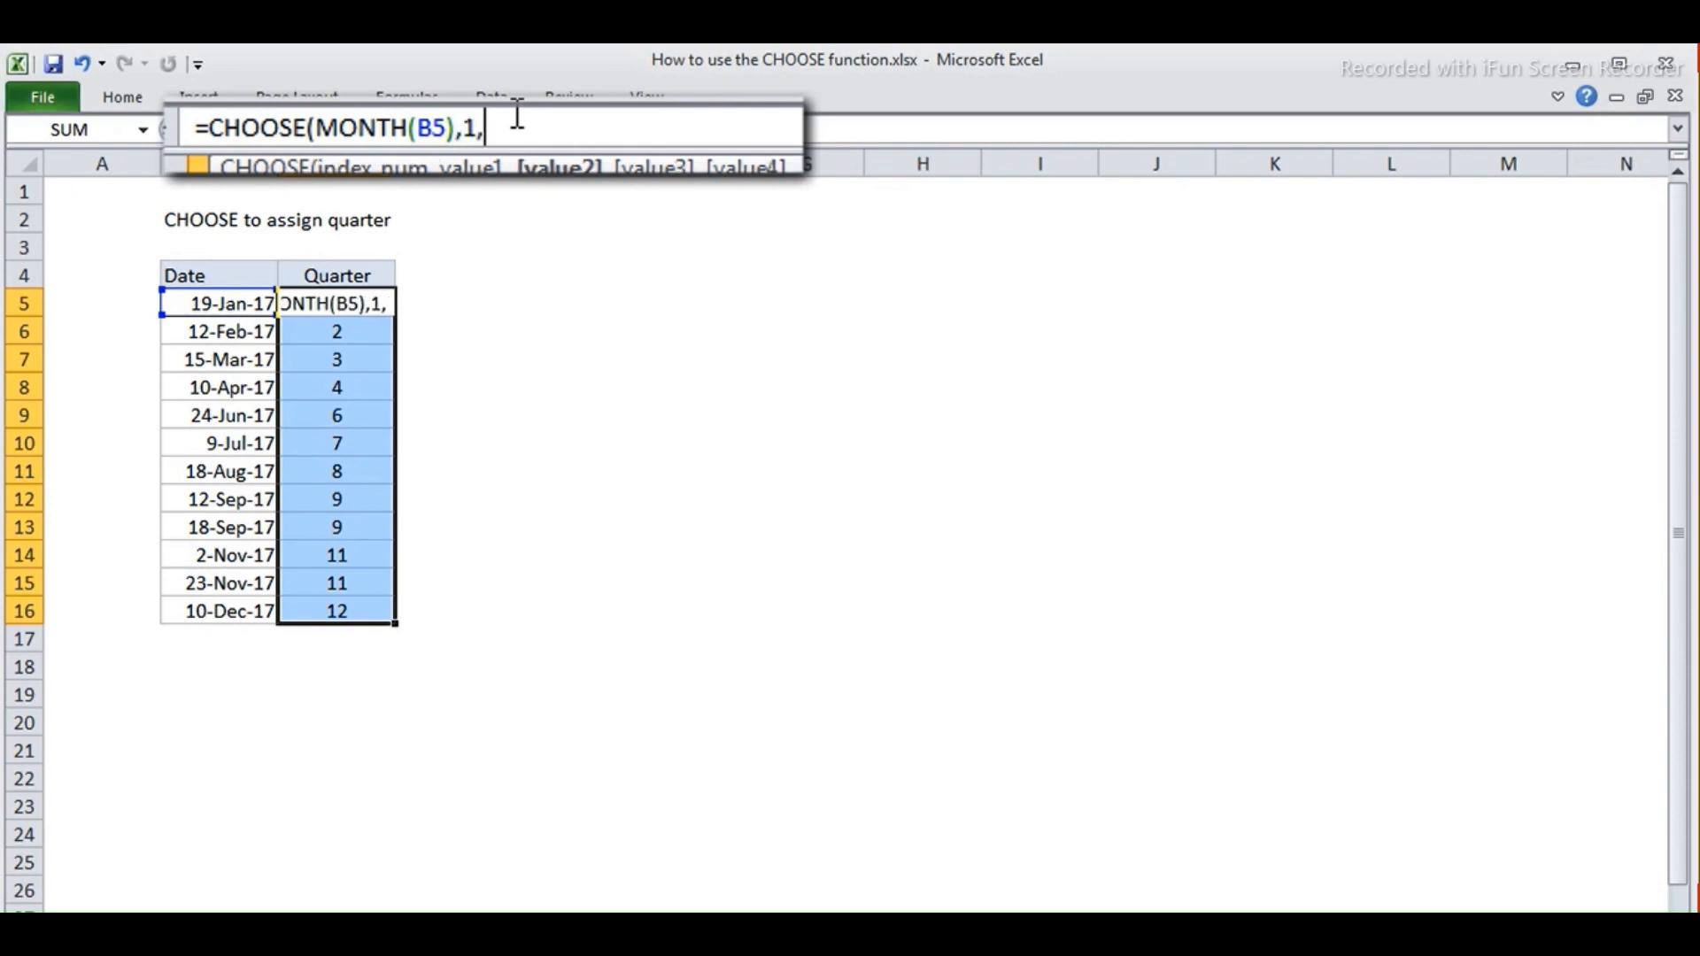
type("1,1,2")
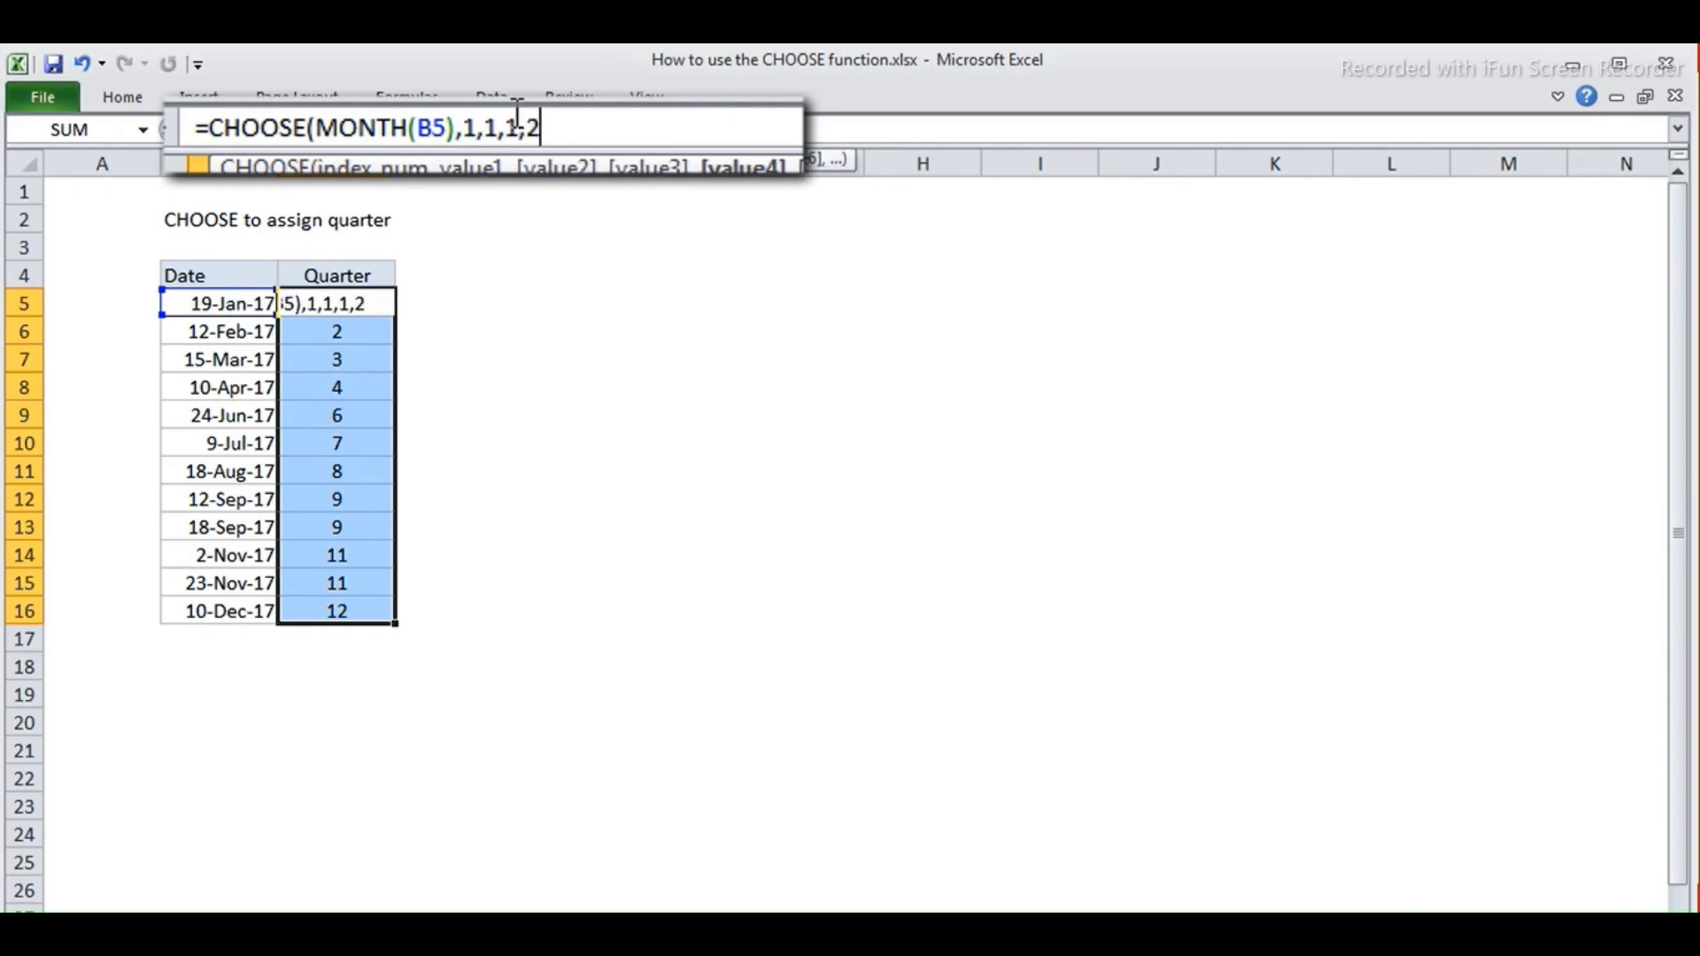
type(",2,2,3,")
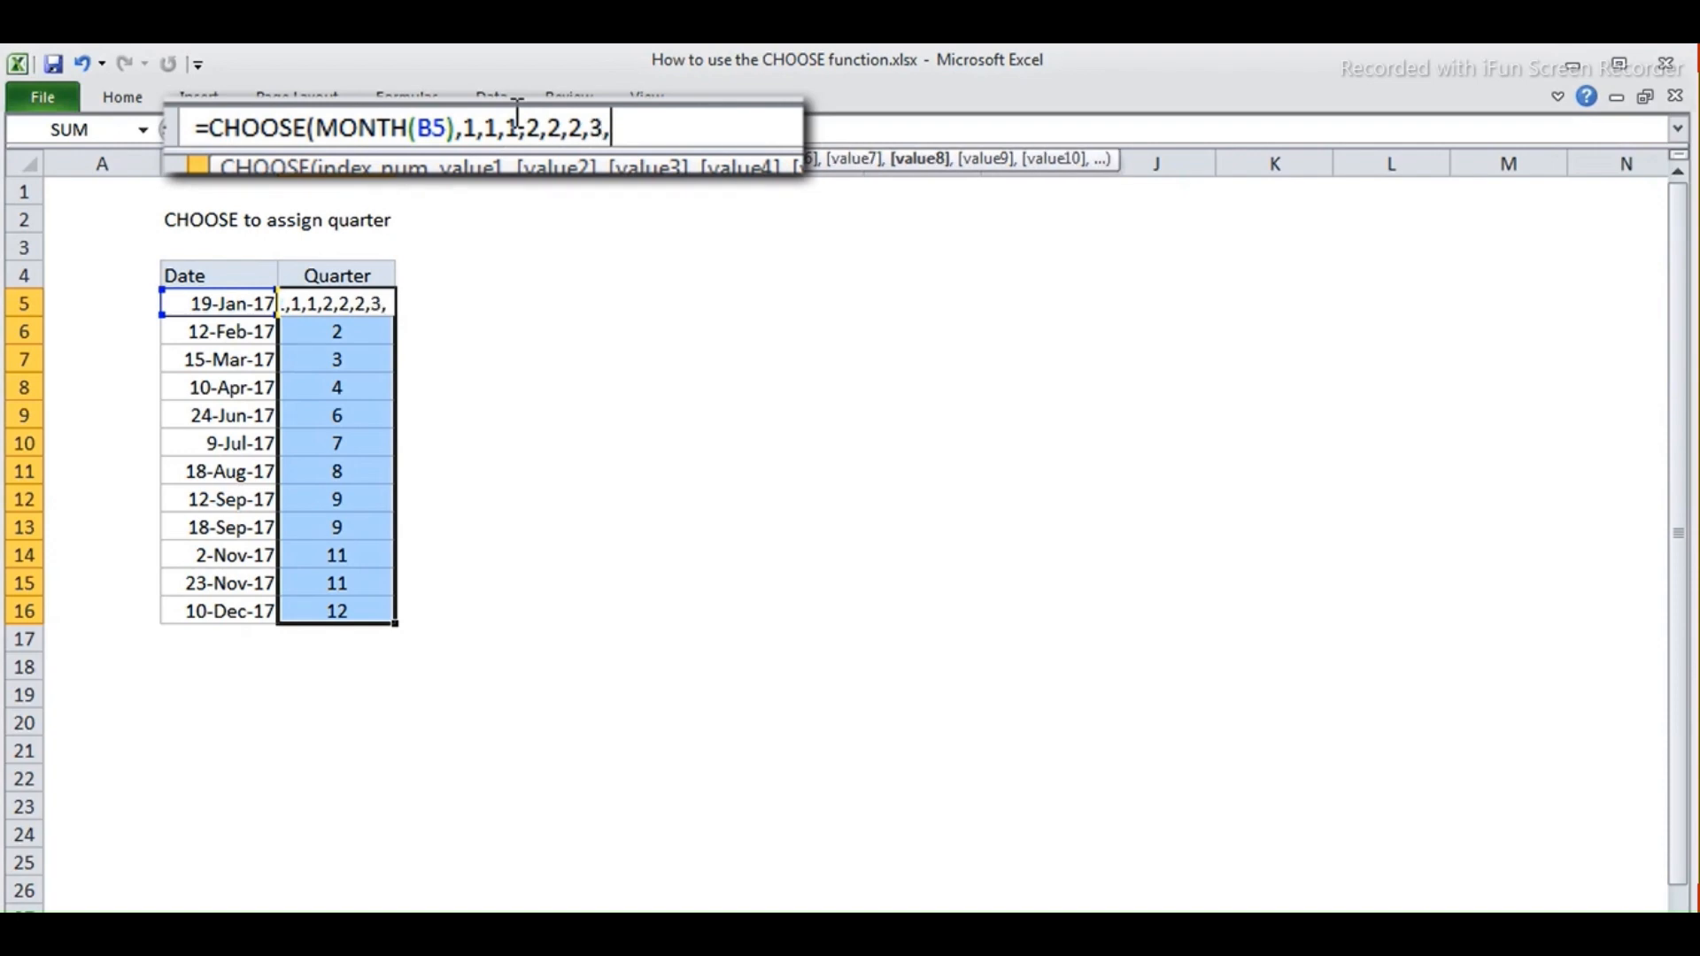
type("3,3,4,4,4")
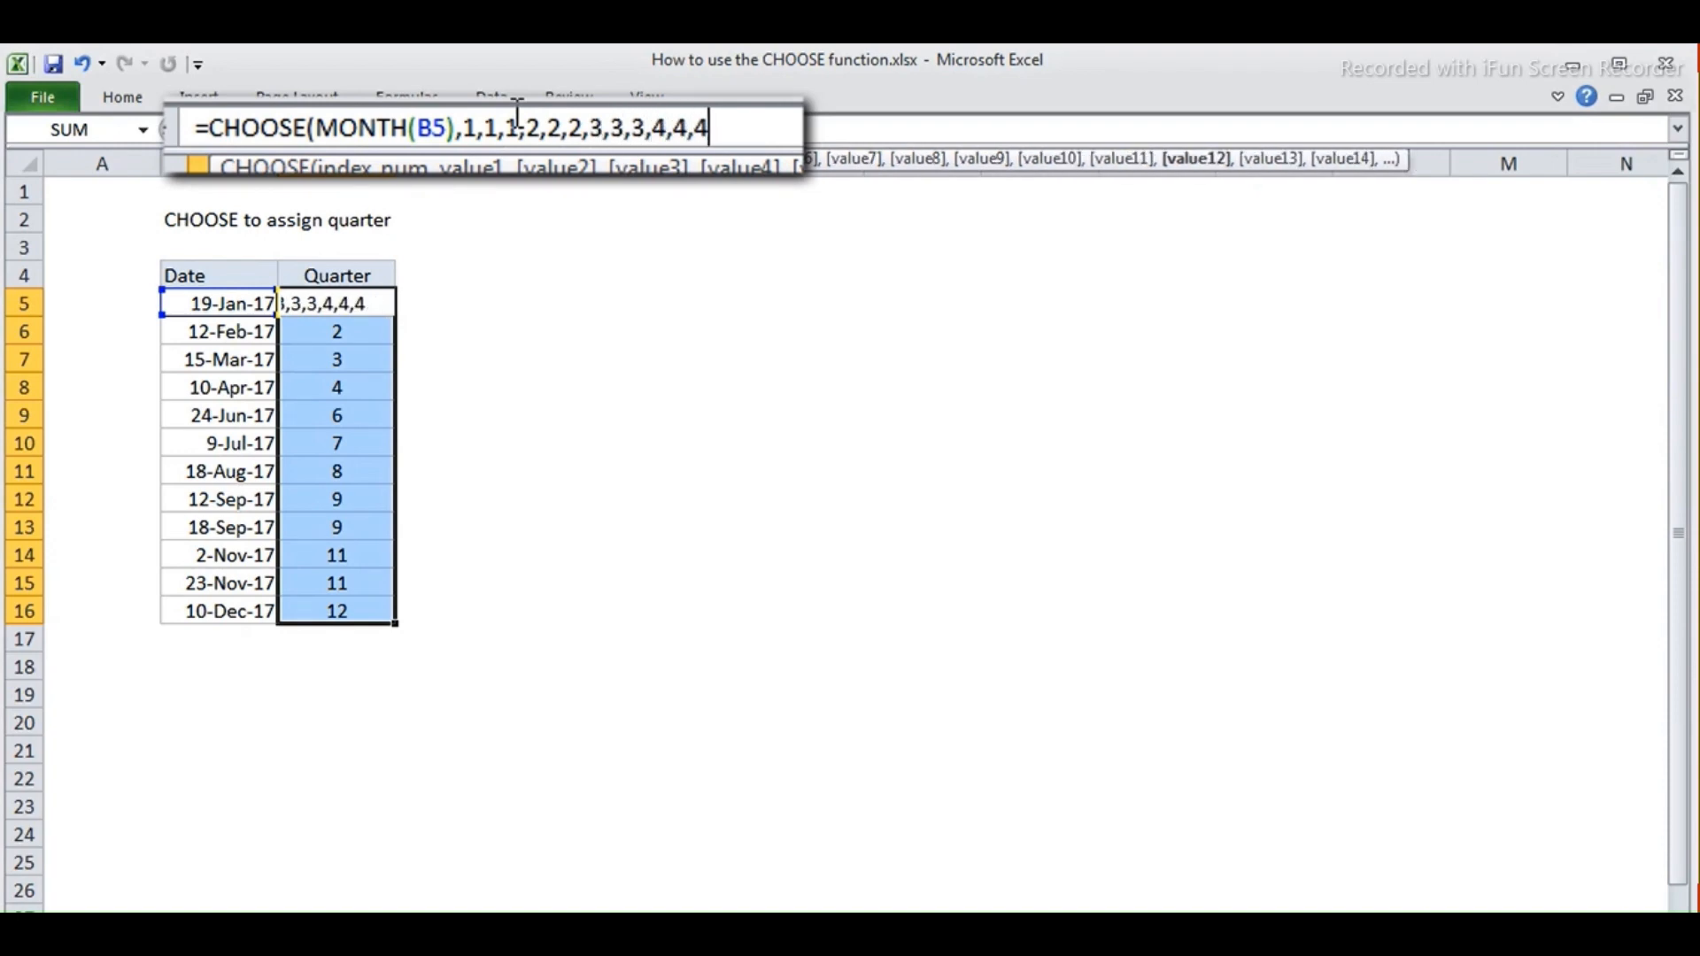
type(")")
key("ctrl+Return")
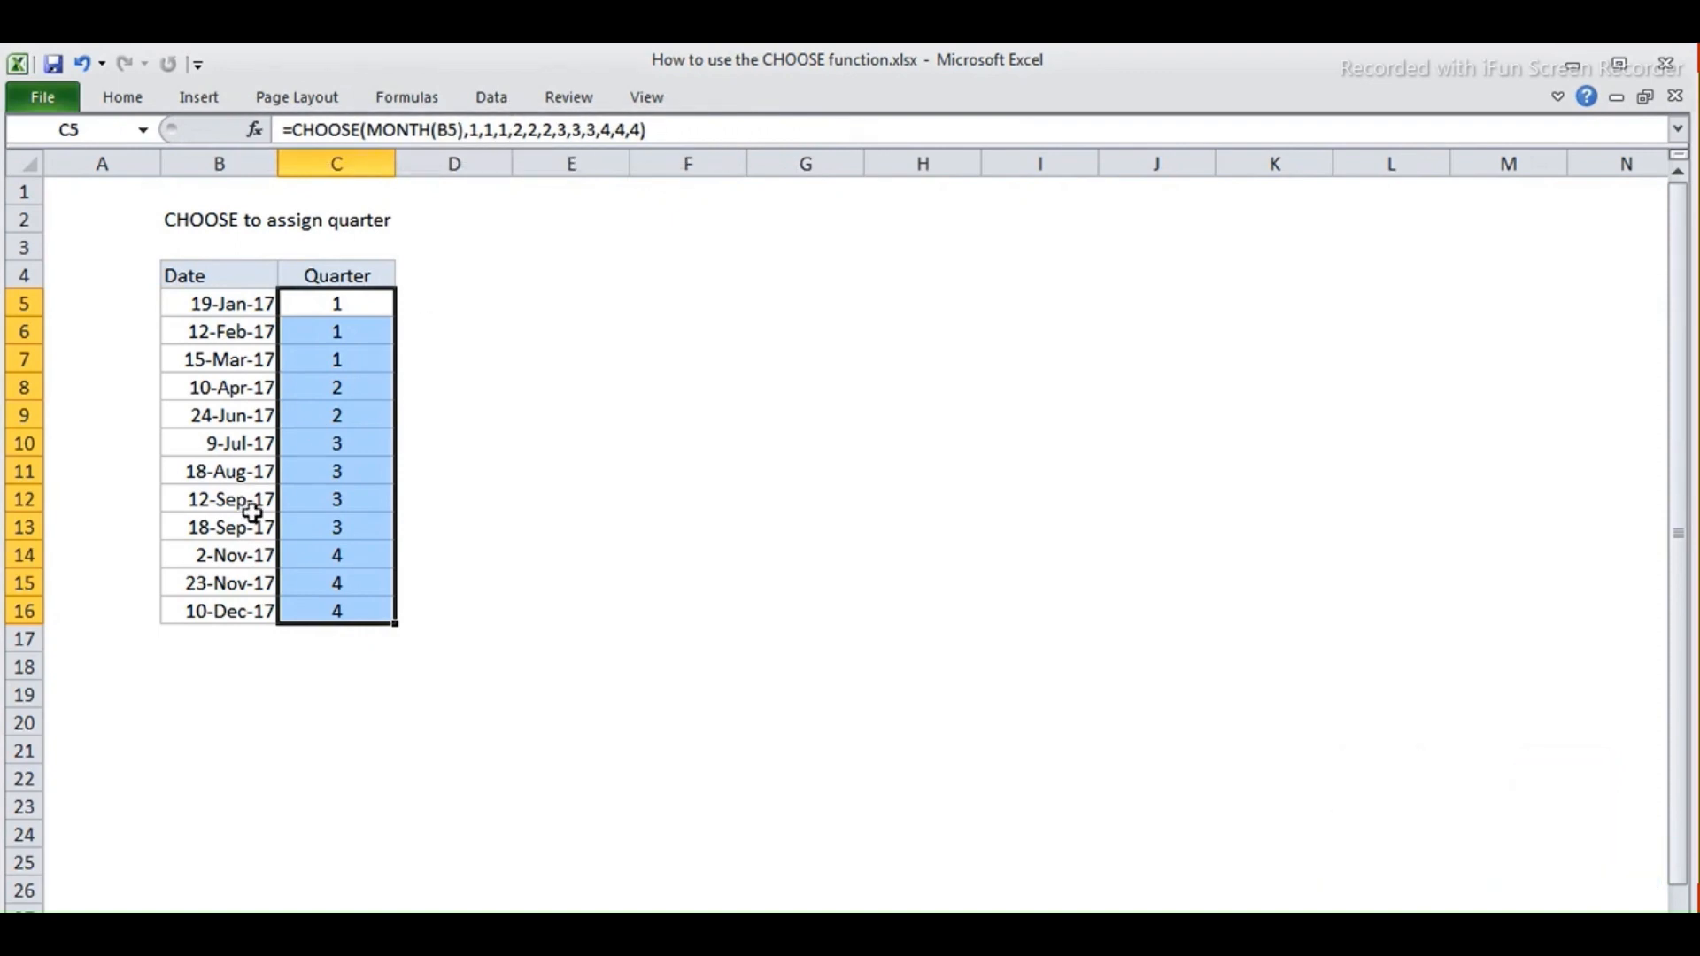
left_click(337, 662)
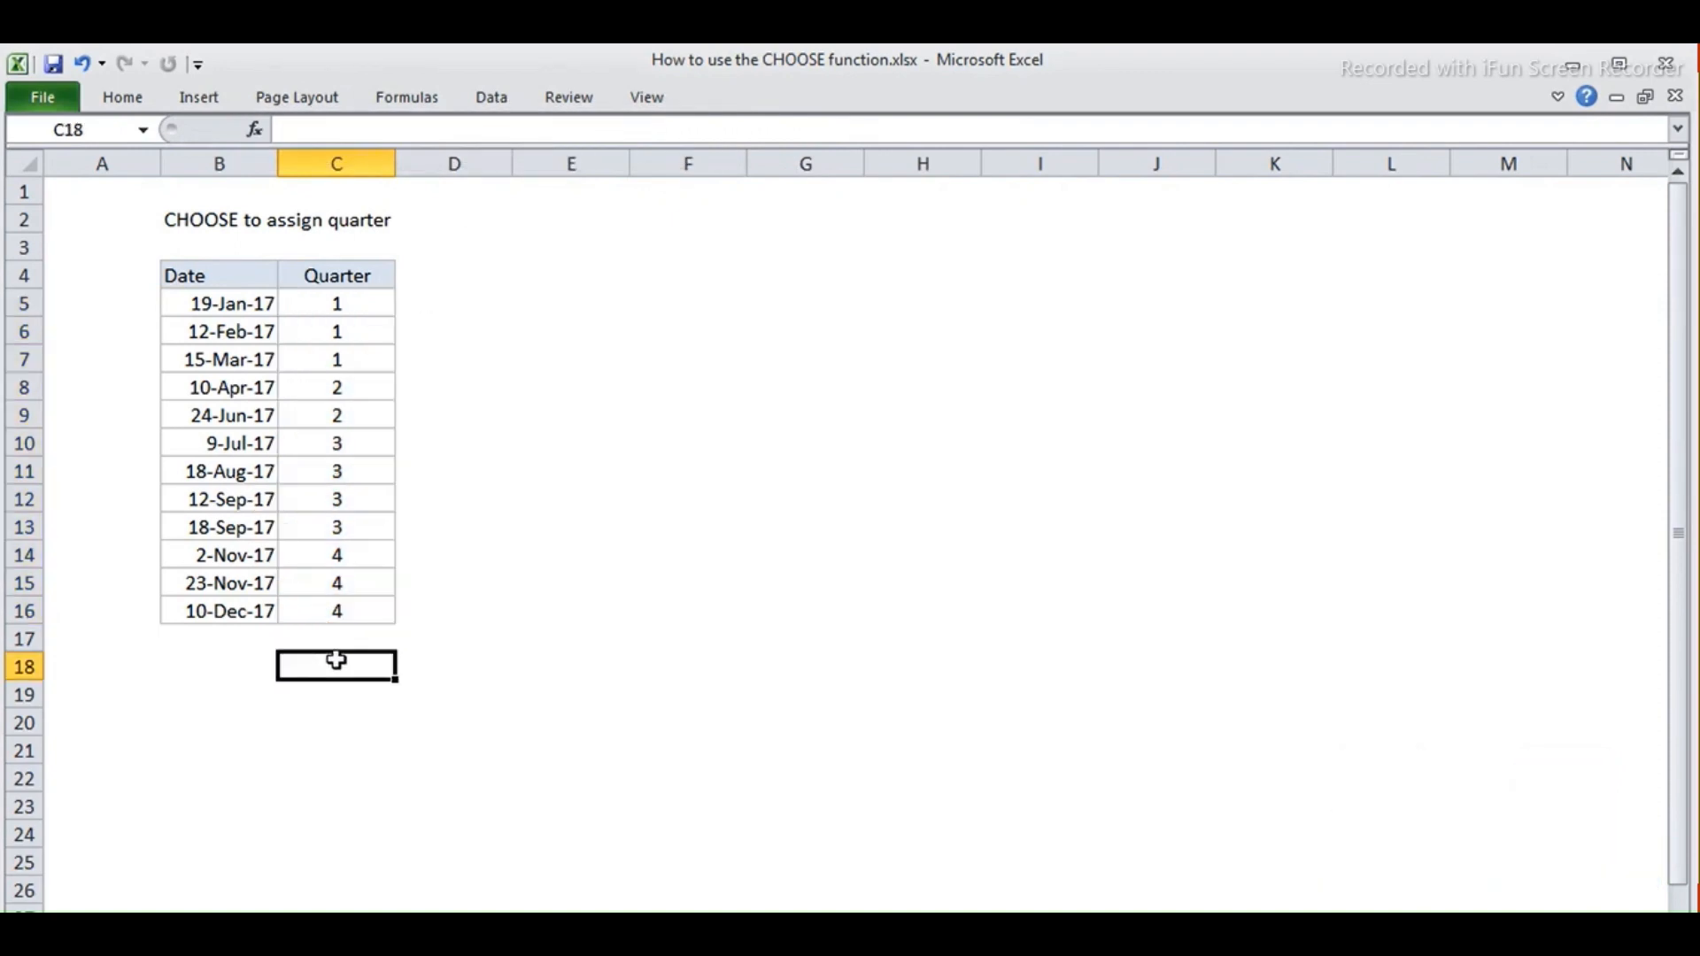
Prefix the quarter formula in C5:C16 with "Q"& so each quarter number is preceded by the letter Q.
left_click(318, 301)
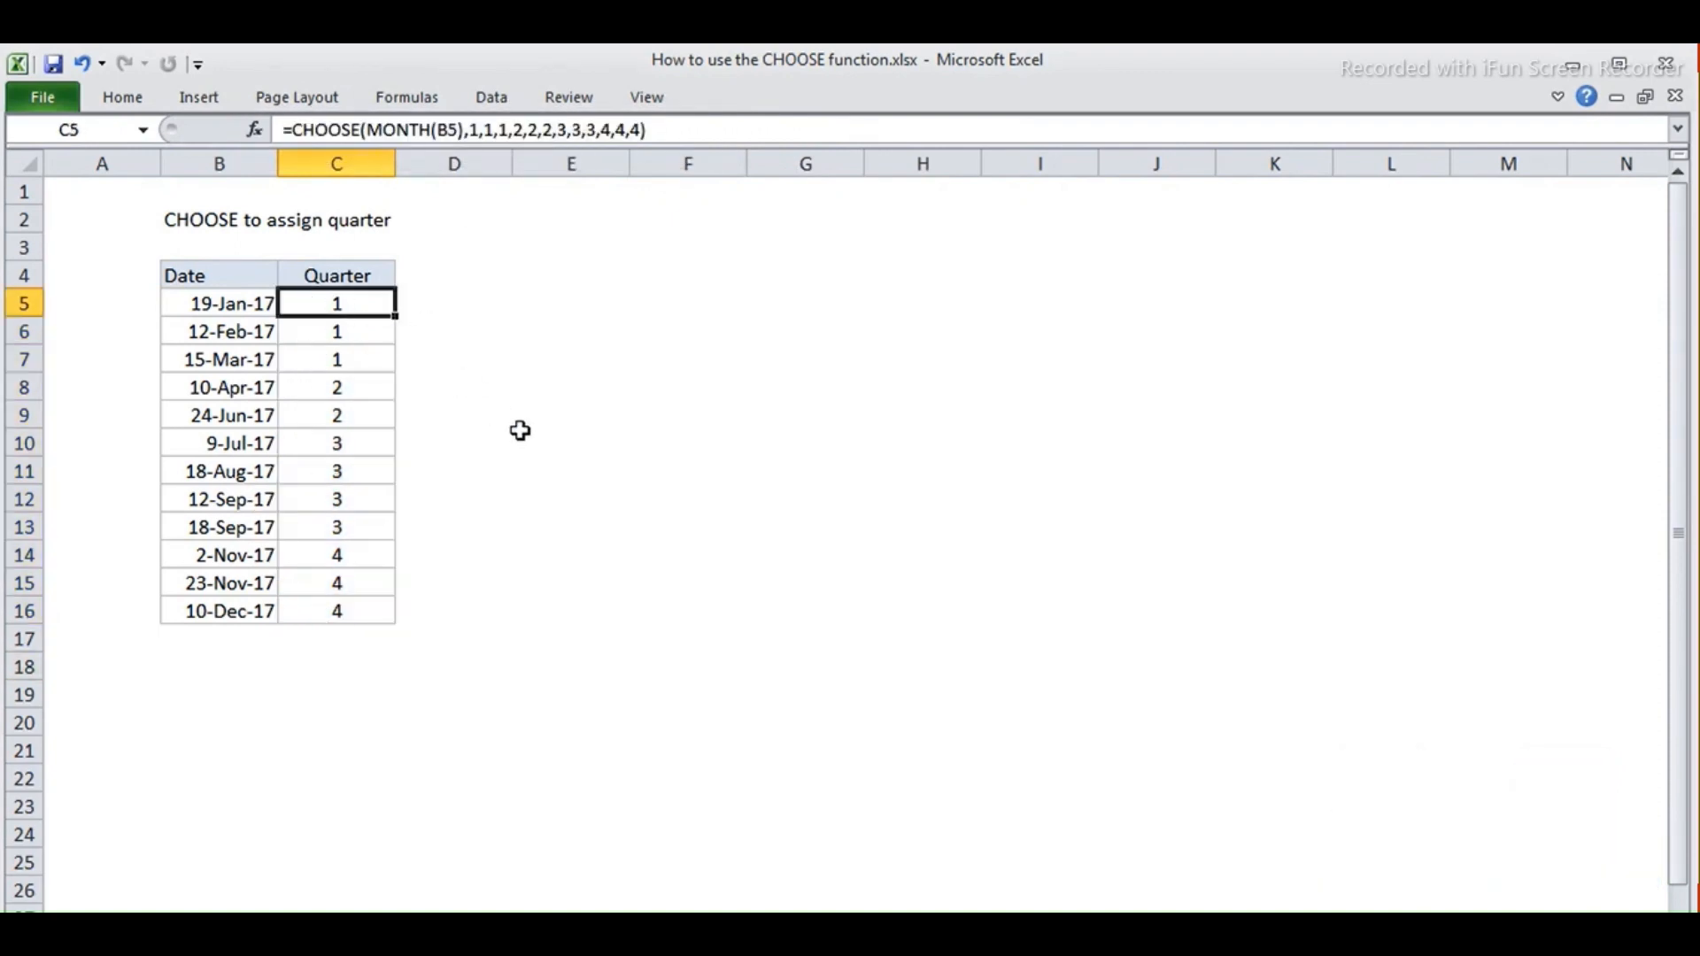
key("ctrl+shift+Down")
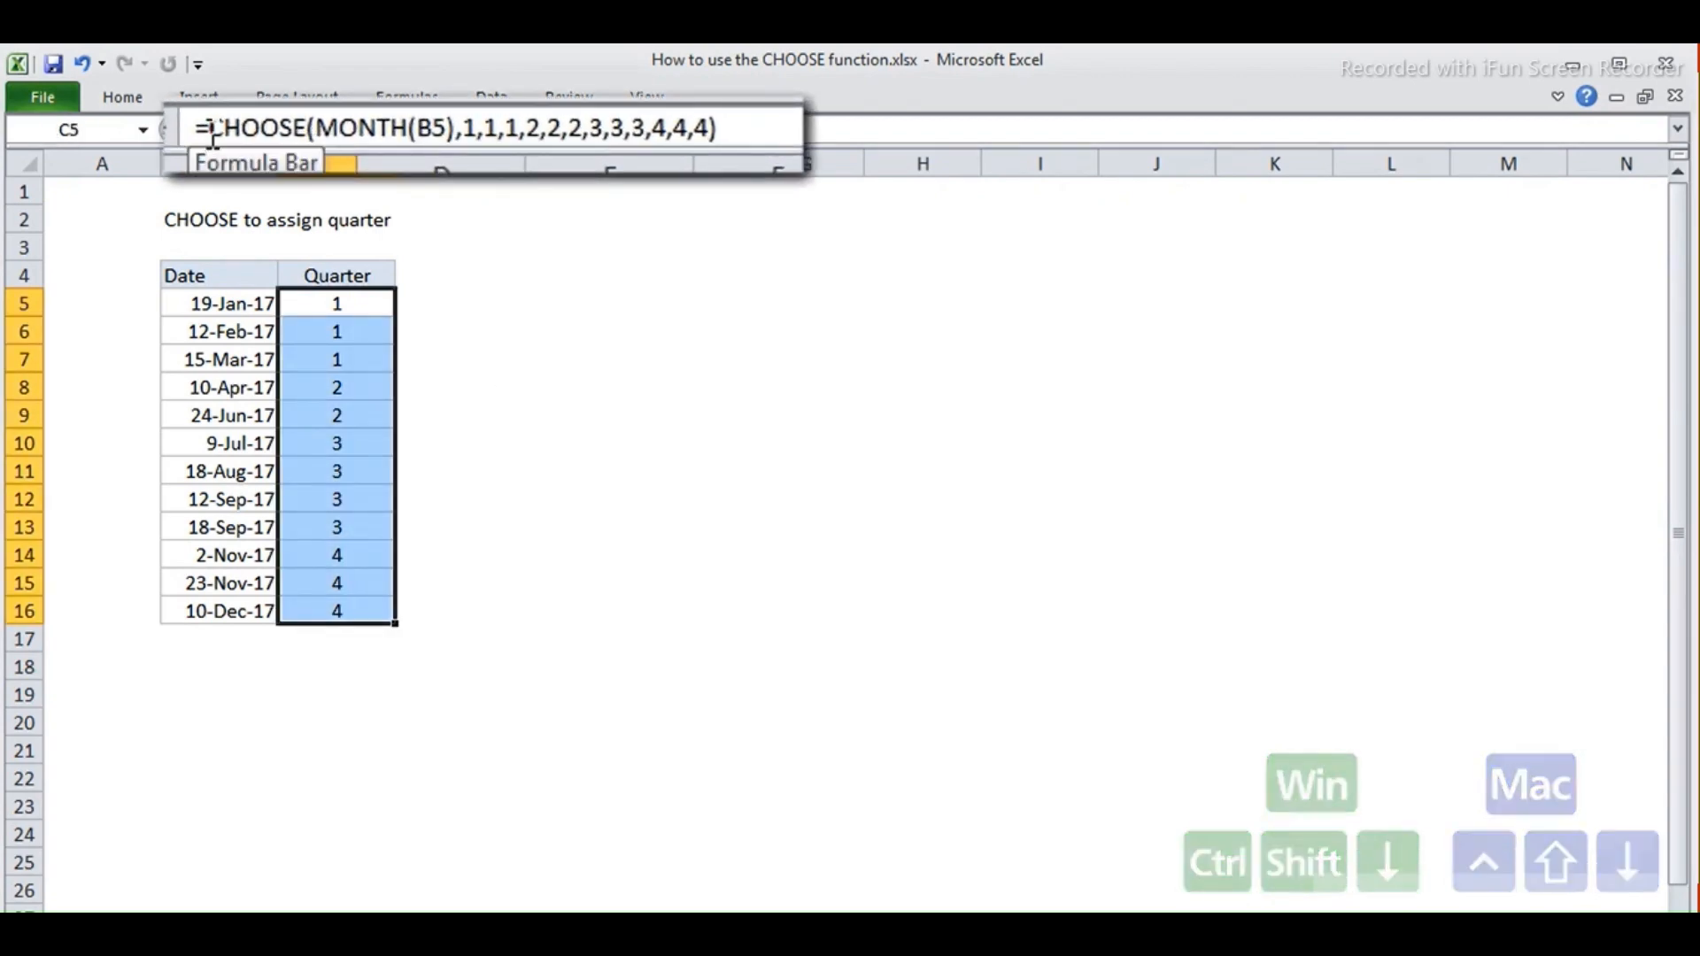
left_click(213, 135)
type("\"Q")
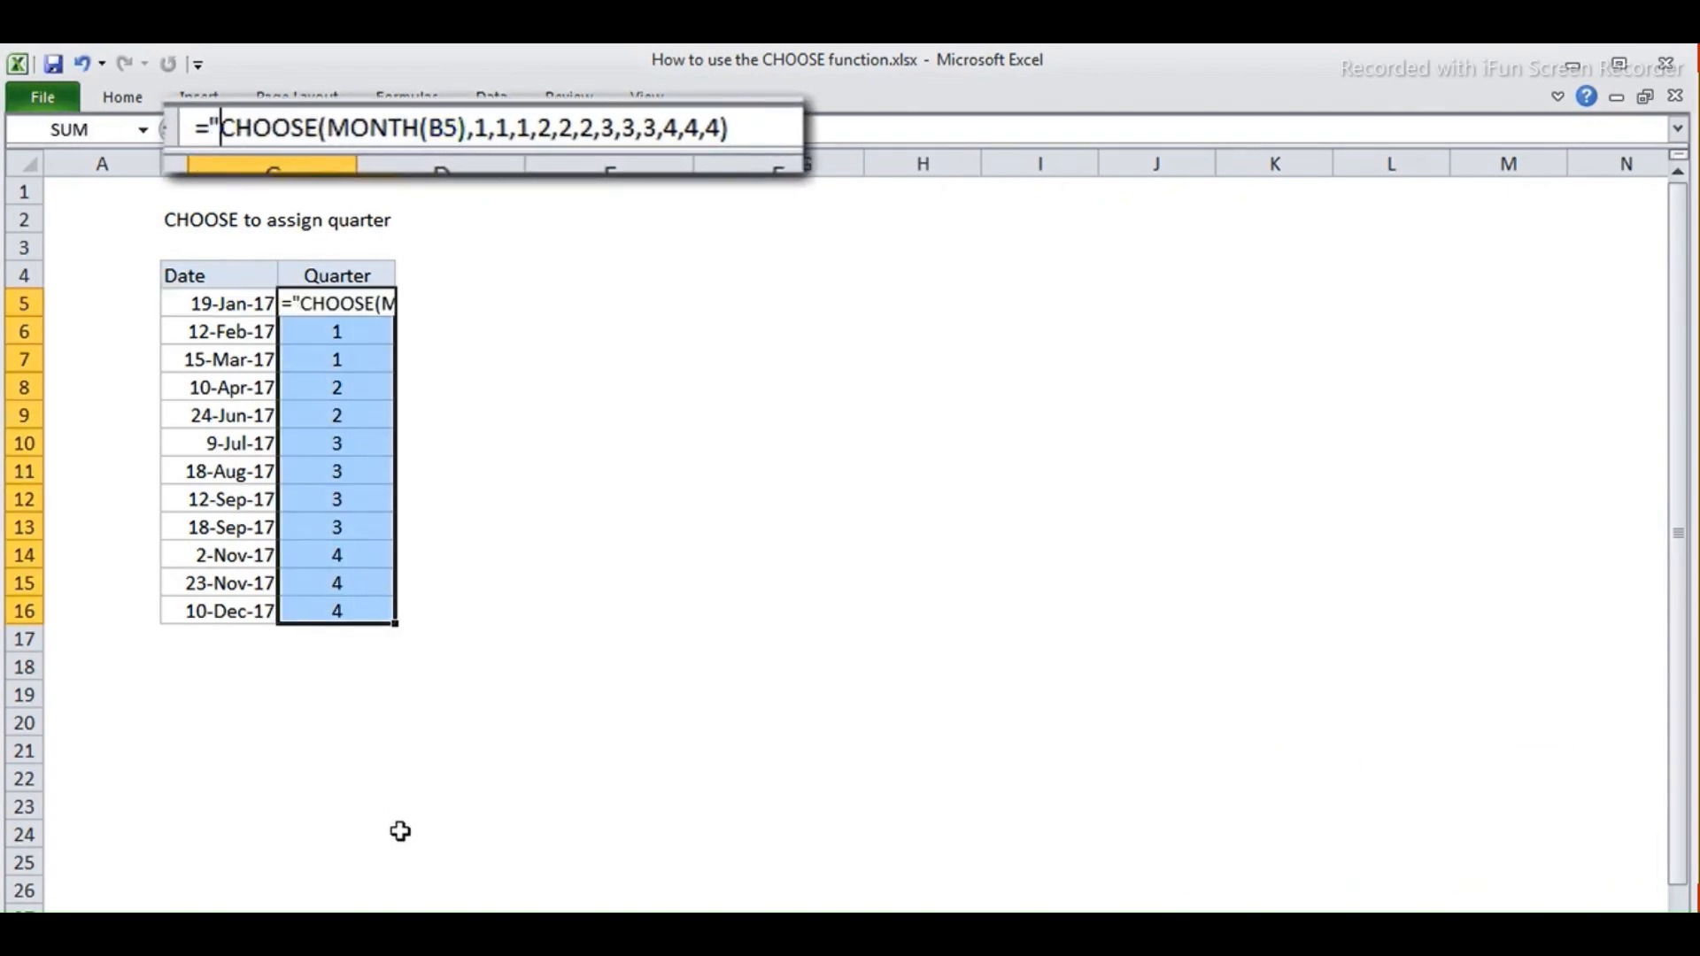
type("\"")
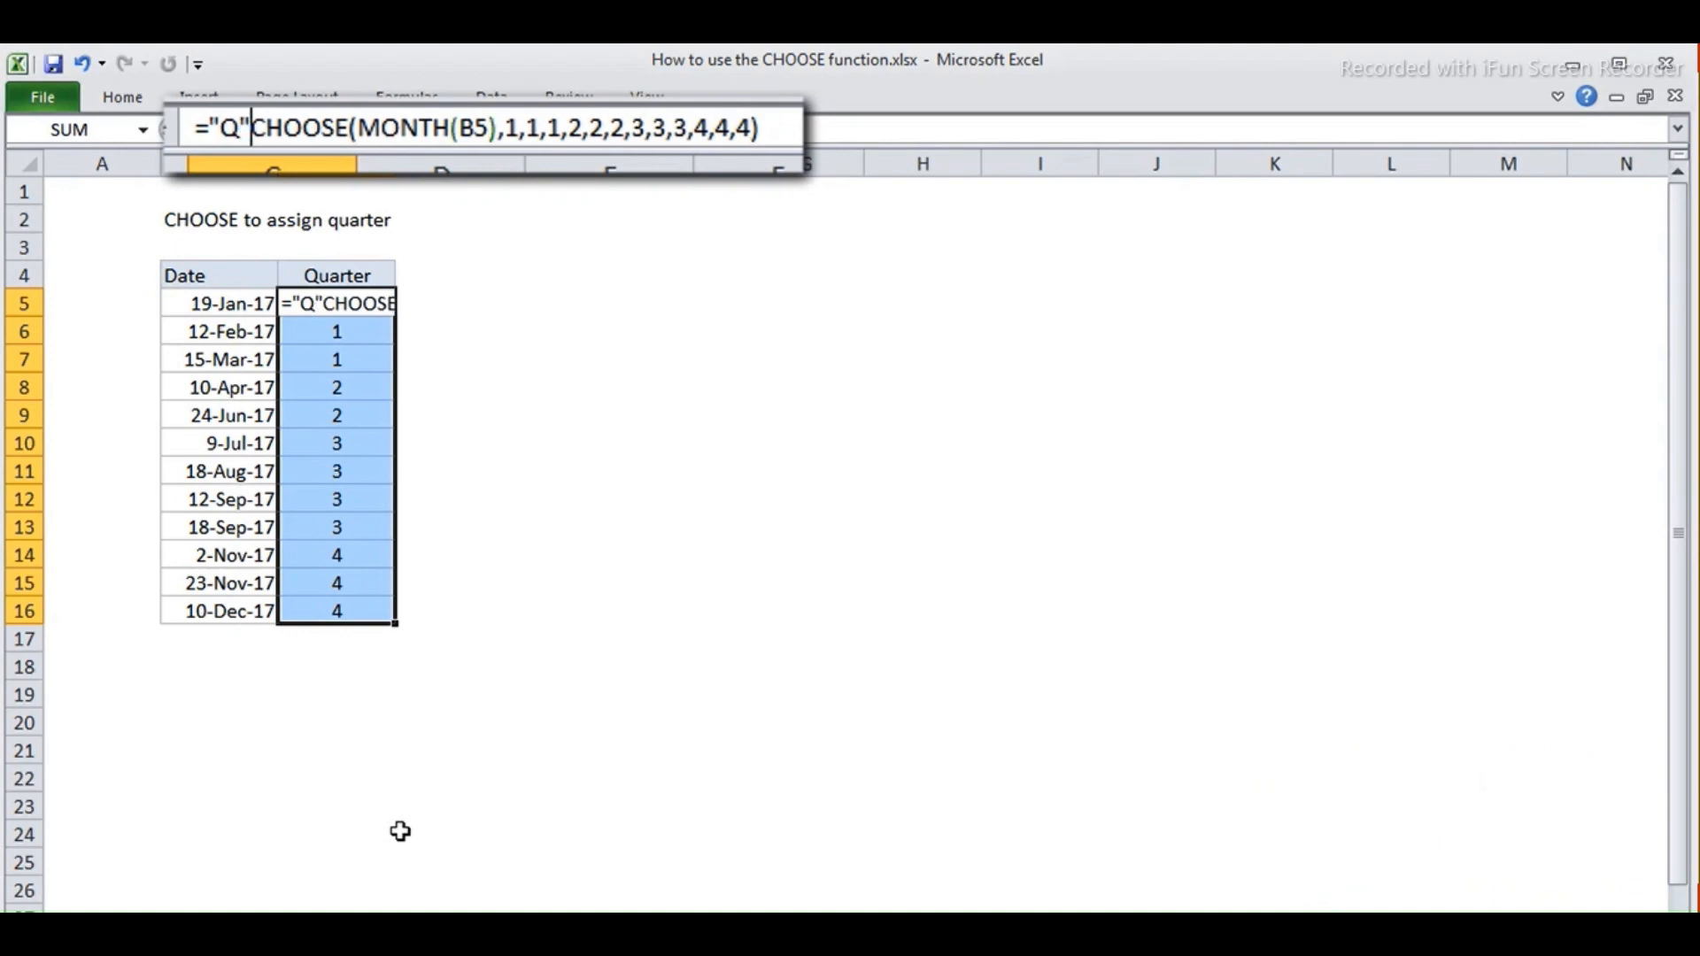
type("&")
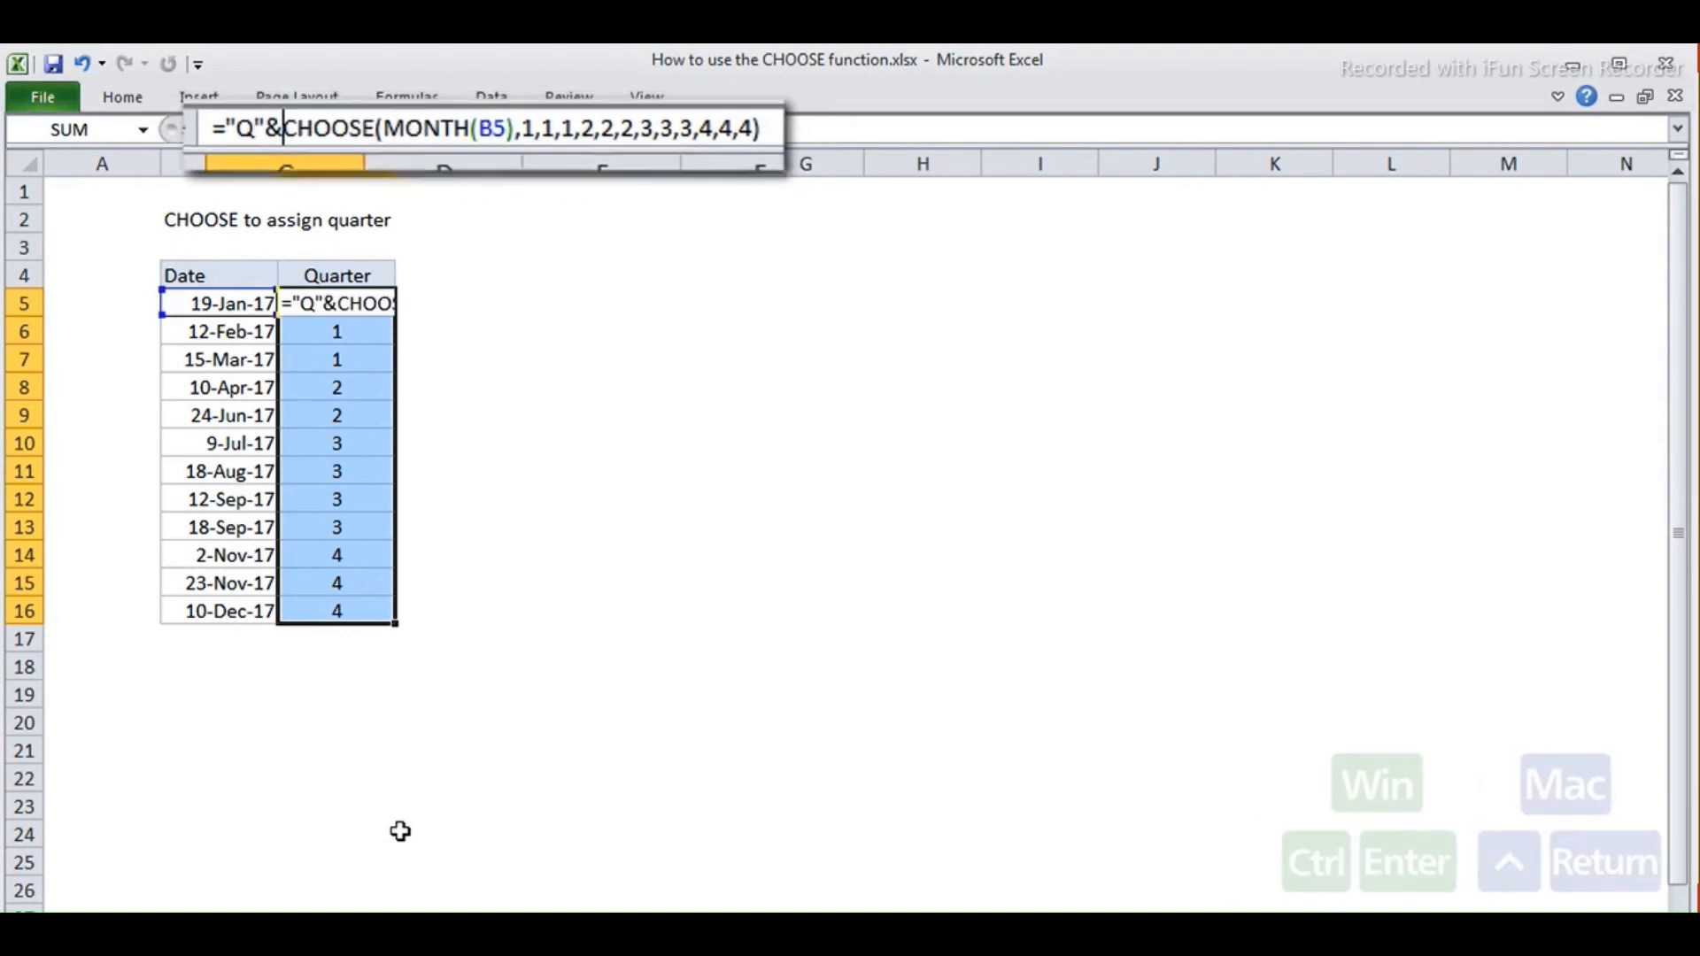
key("ctrl+Return")
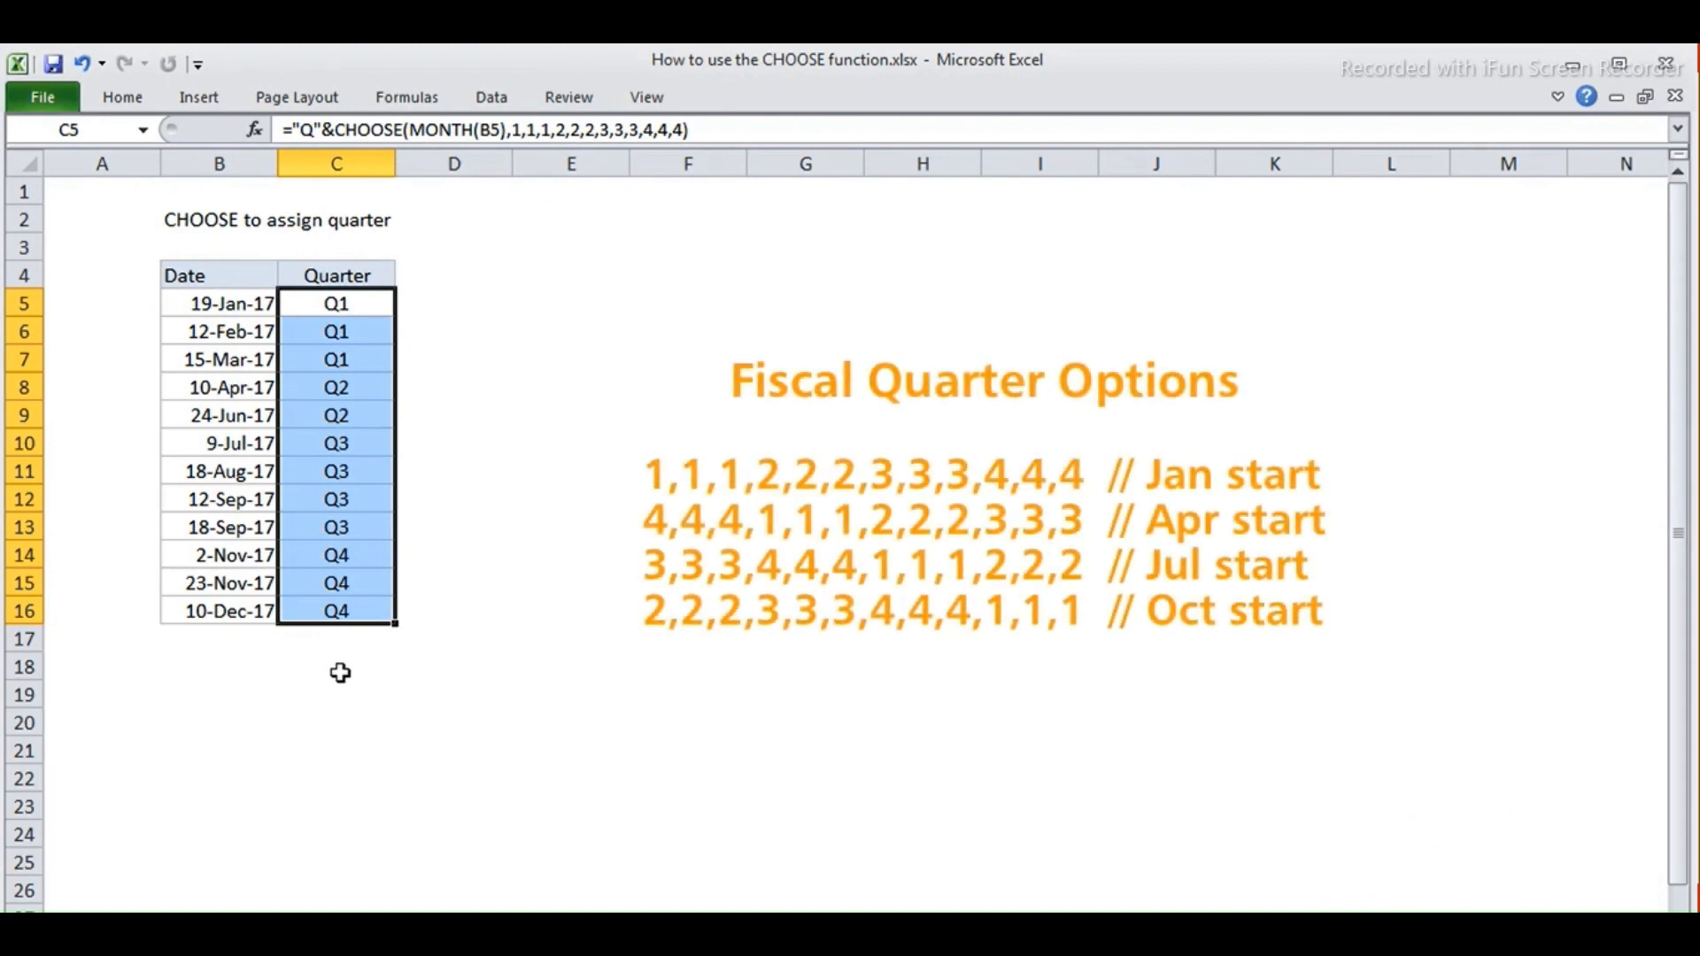
left_click(340, 673)
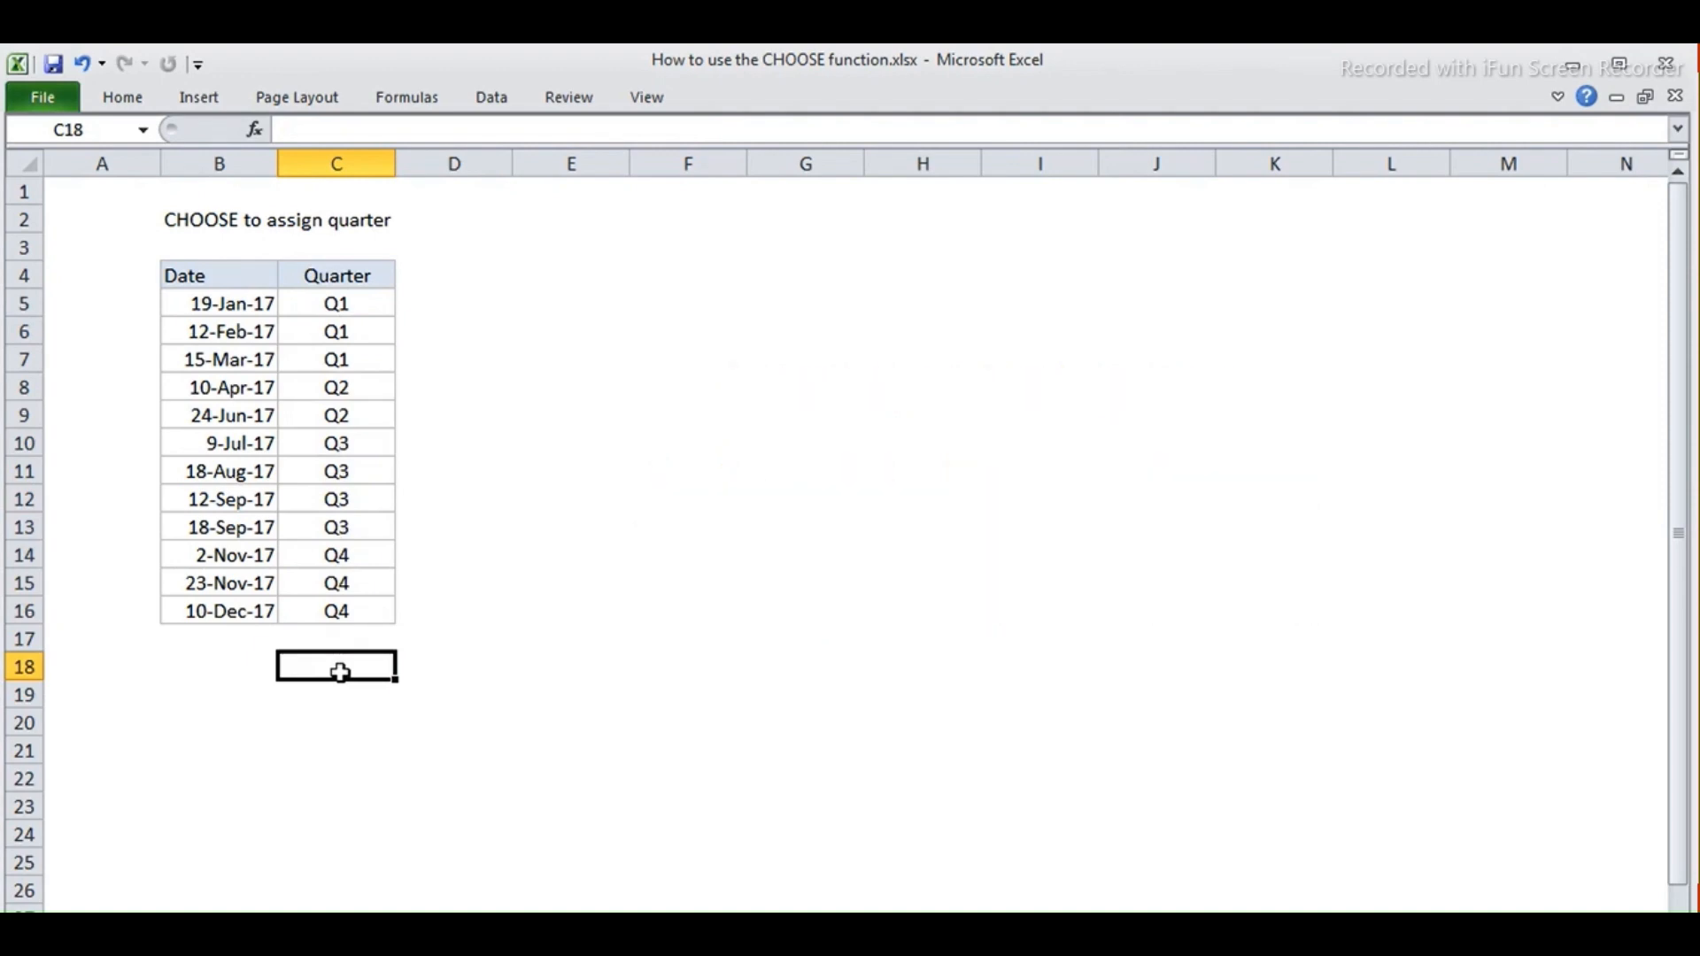